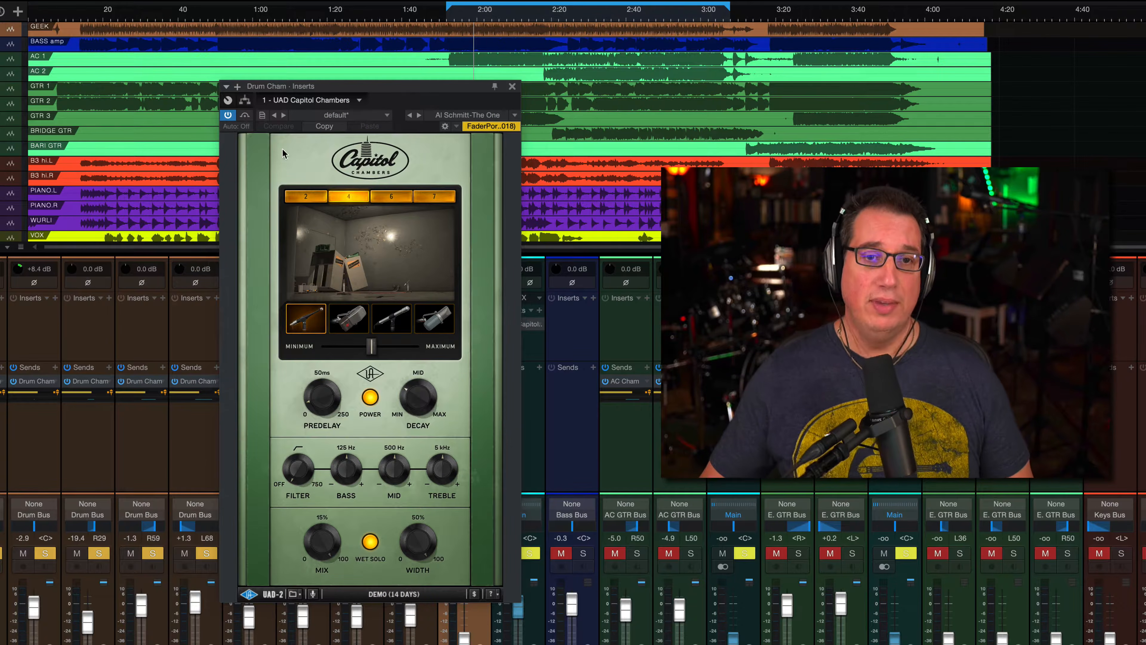
- Show chambers 2, 4, 6 and 7 in the Capitol Chambers plug-in, ending with chamber 2 selected
left_click_drag(389, 86, 410, 55)
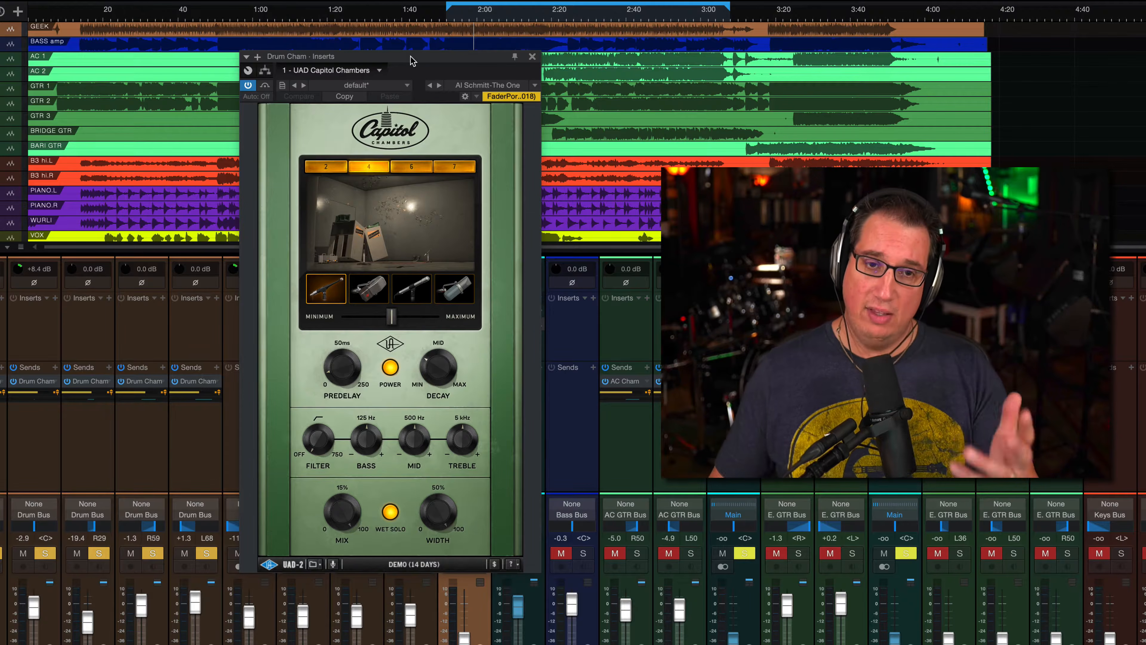
mouse_move(416, 53)
left_mouse_down()
mouse_move(429, 47)
mouse_move(414, 44)
left_mouse_up()
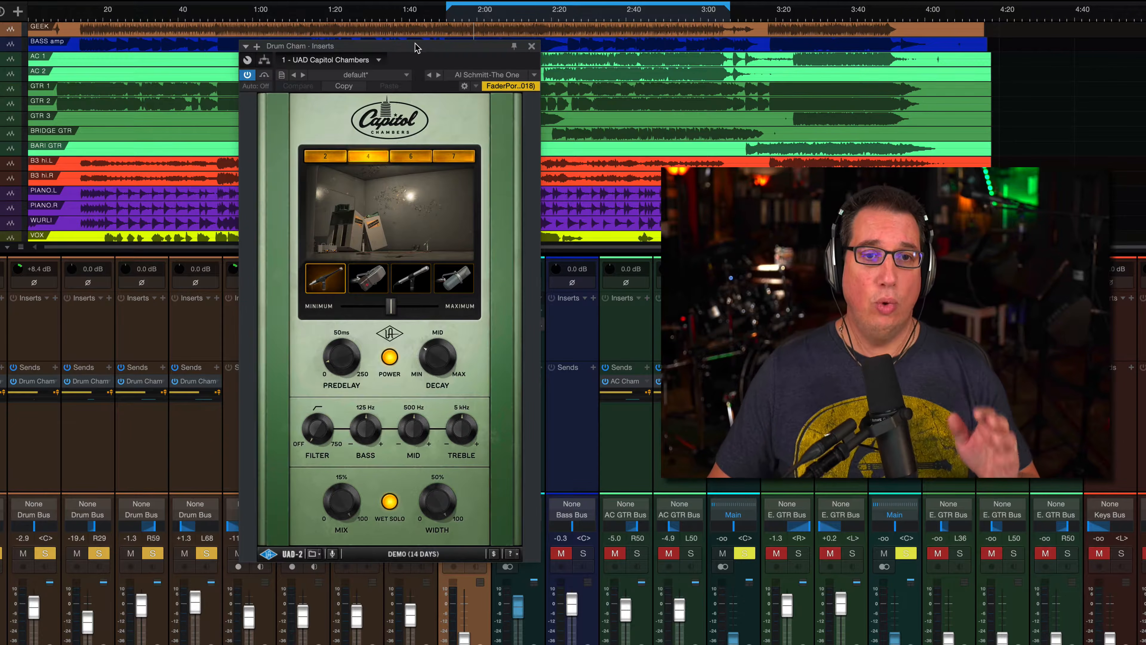
left_click_drag(415, 47, 411, 45)
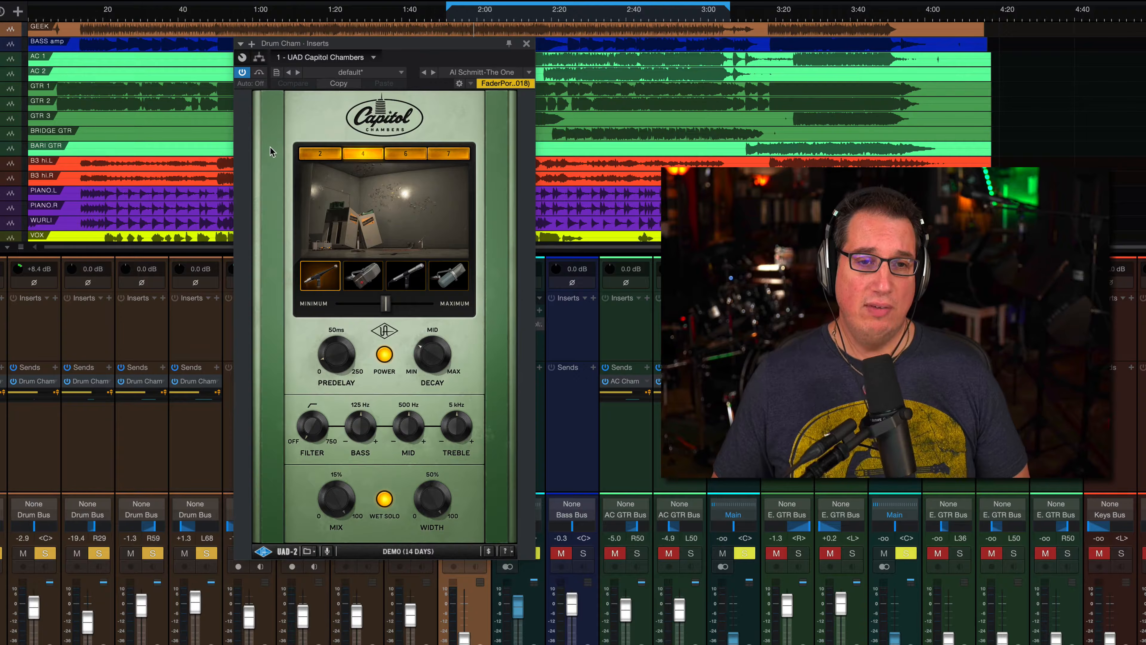
left_click(318, 154)
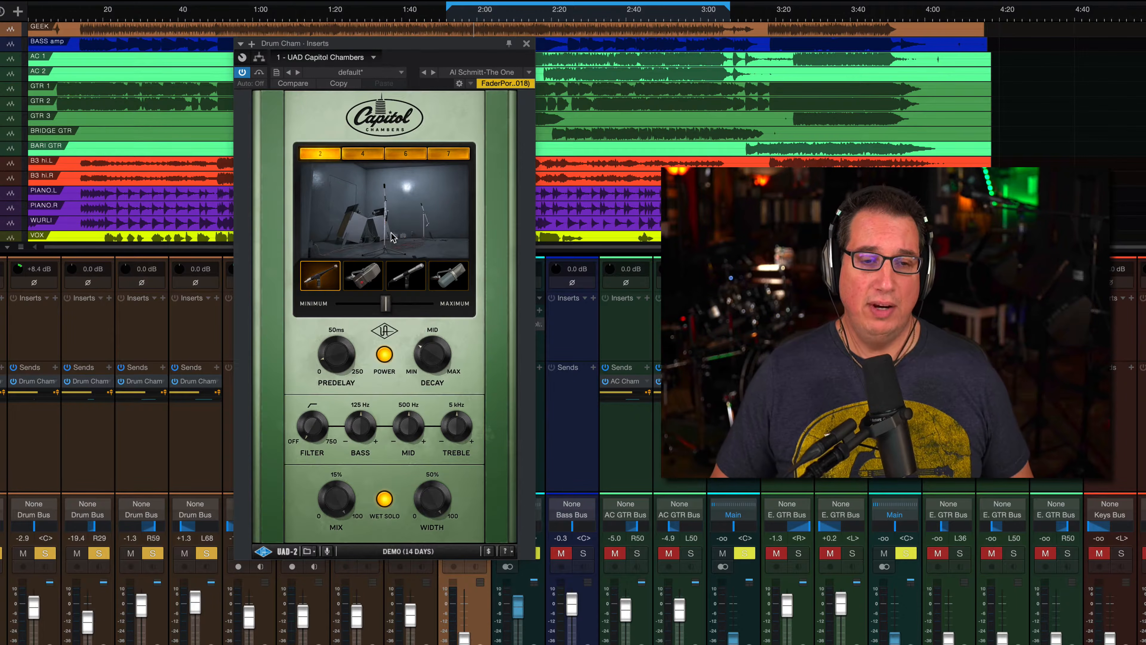
left_click(362, 155)
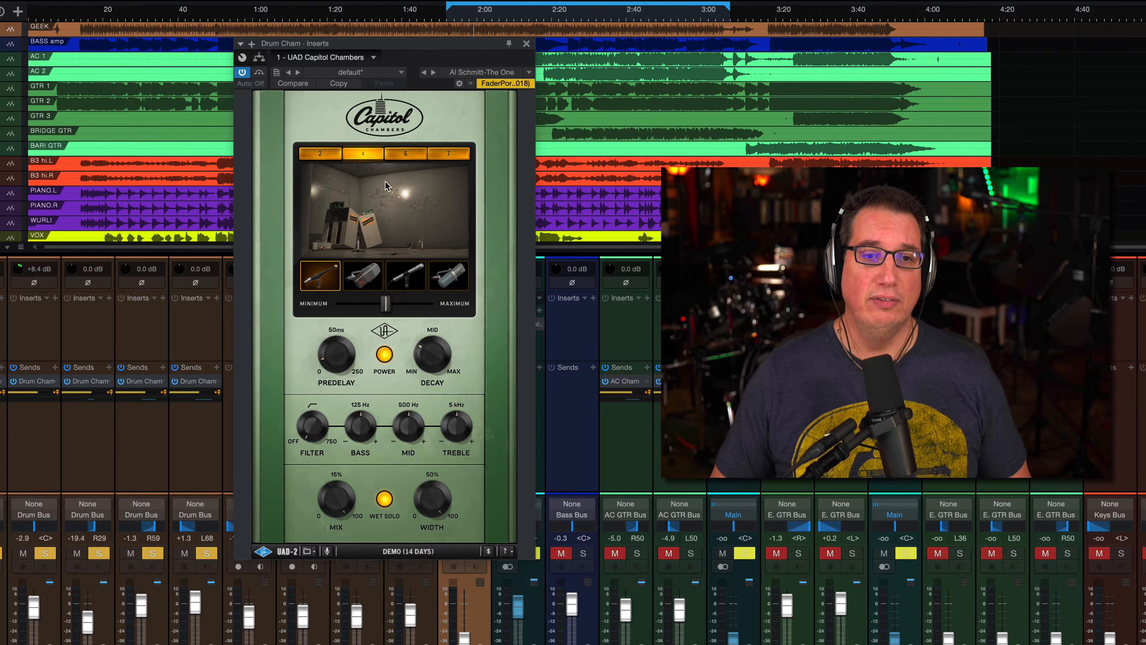
left_click(405, 154)
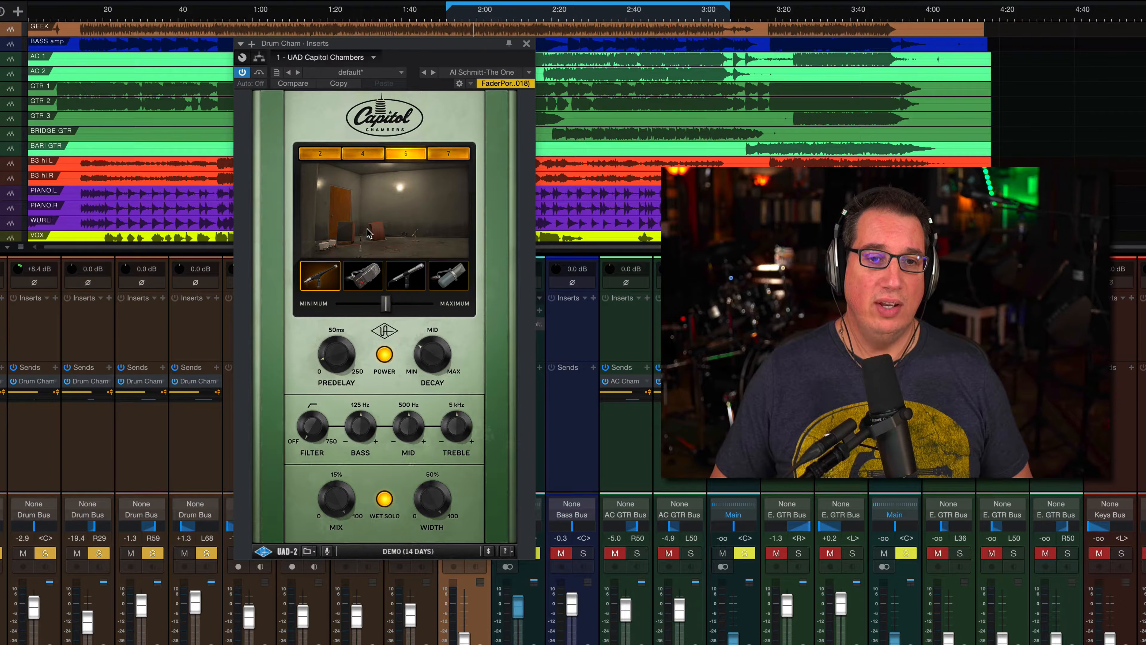
left_click(450, 155)
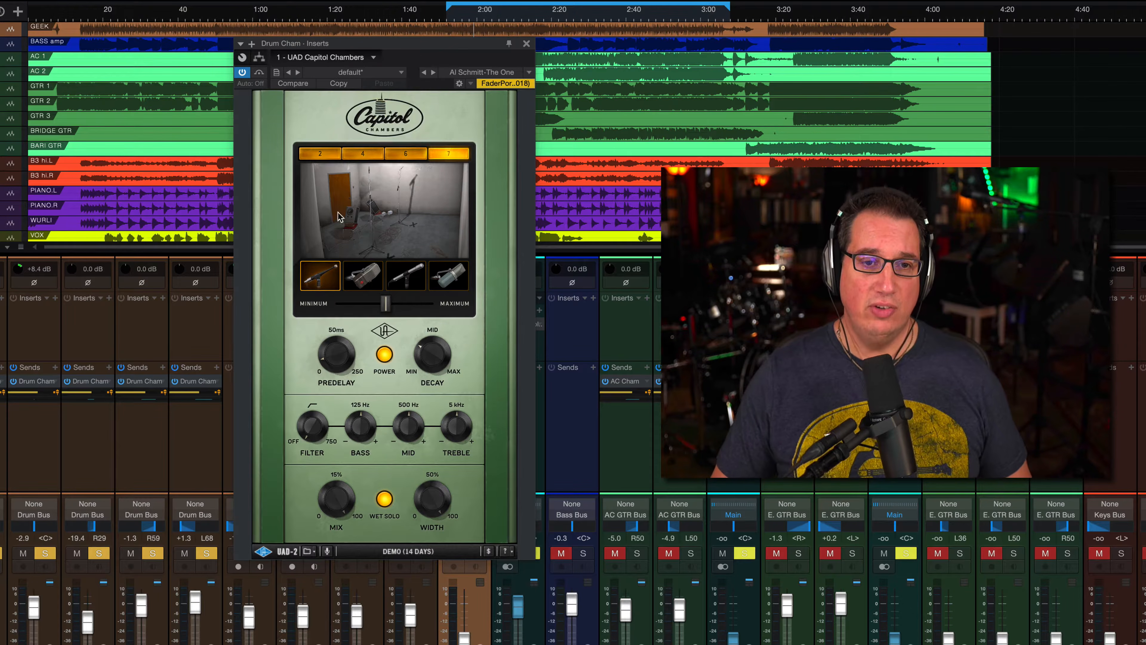
left_click(325, 158)
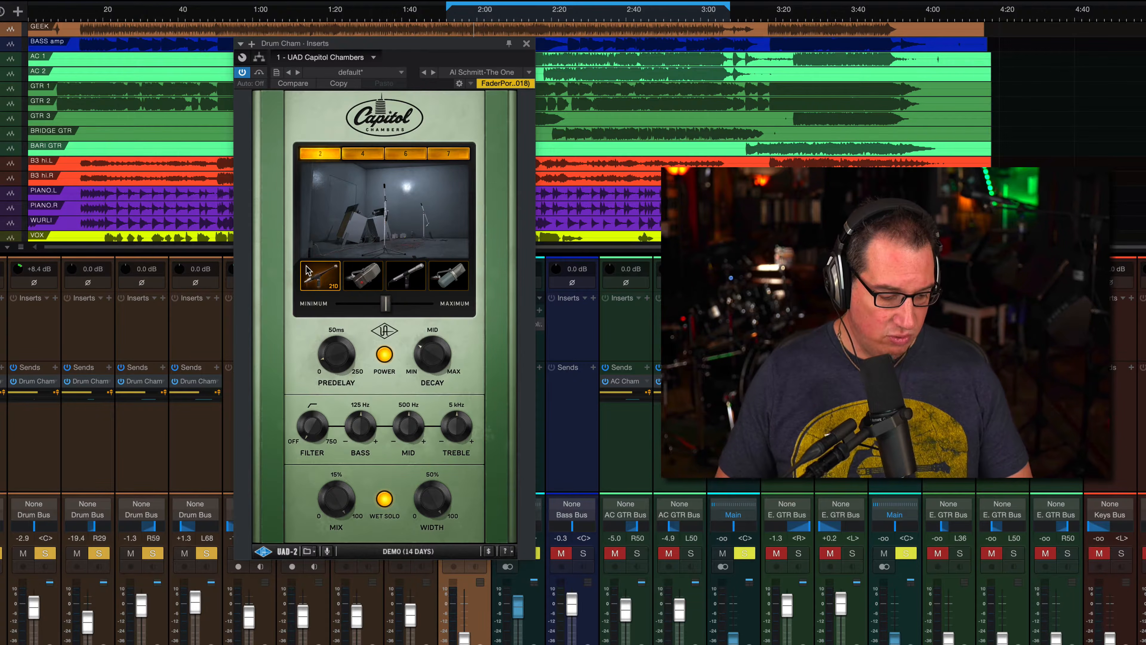
- Cycle twice through the 44, SM80 and fourth microphone models, ending on the fourth microphone
left_click(355, 280)
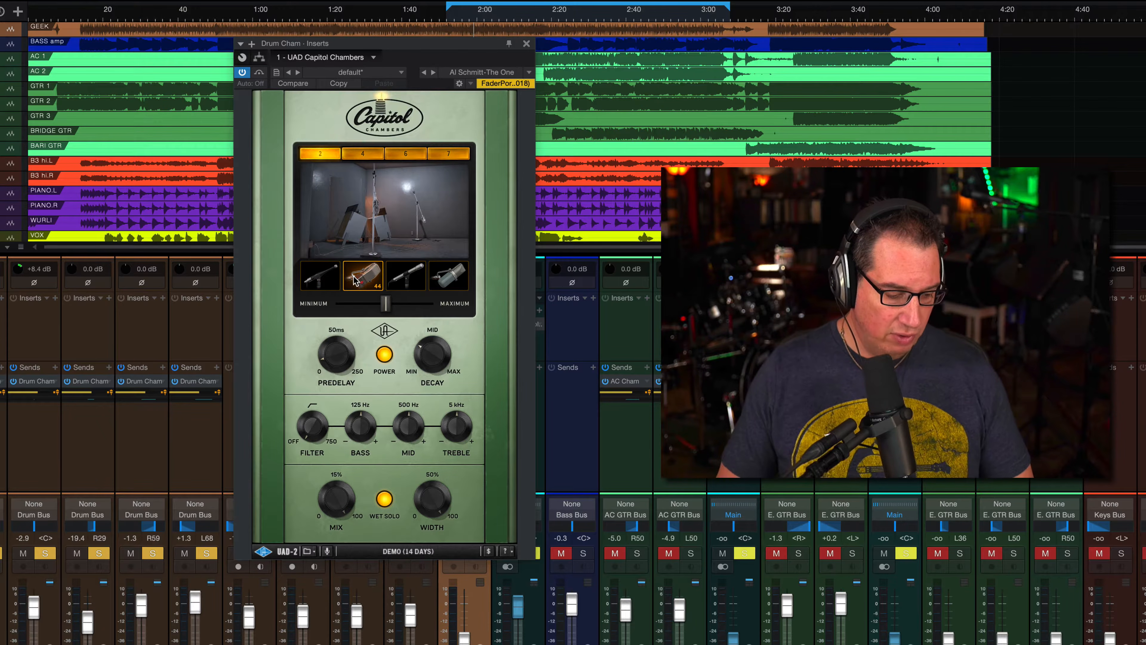
left_click(395, 282)
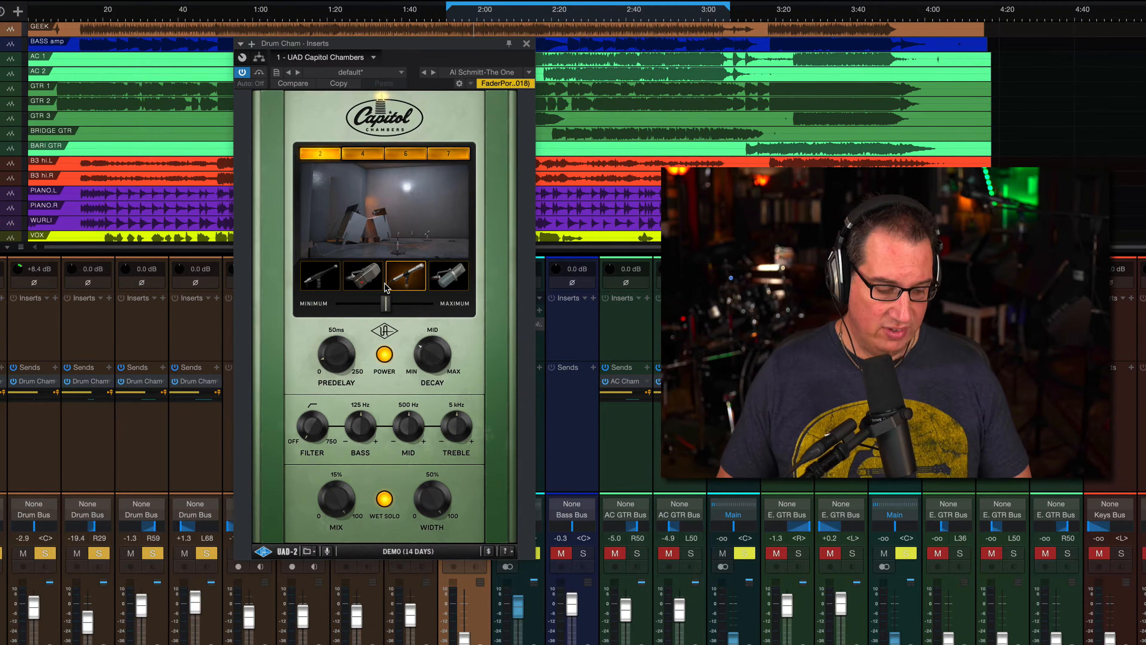
left_click(434, 279)
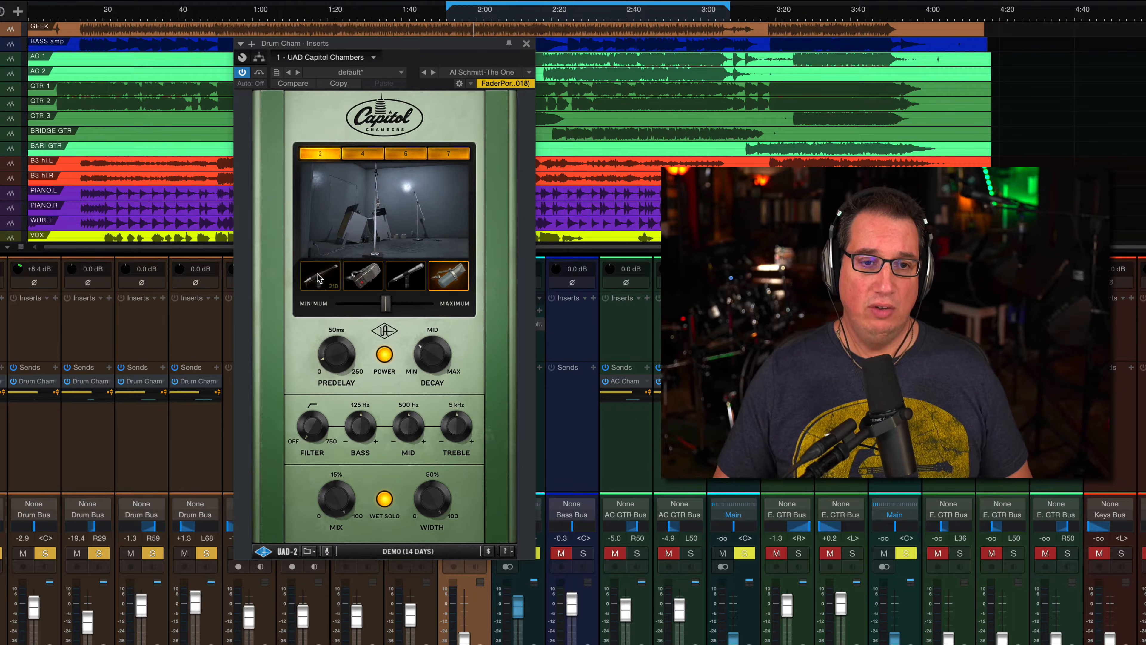
left_click(357, 277)
left_click(397, 279)
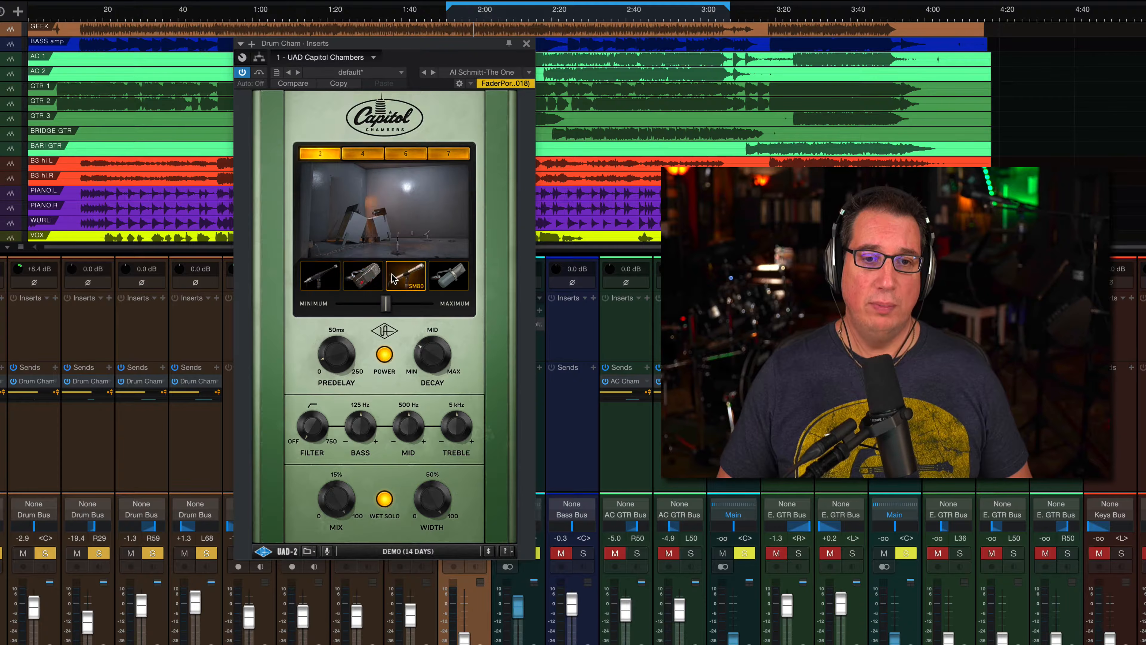
left_click(434, 278)
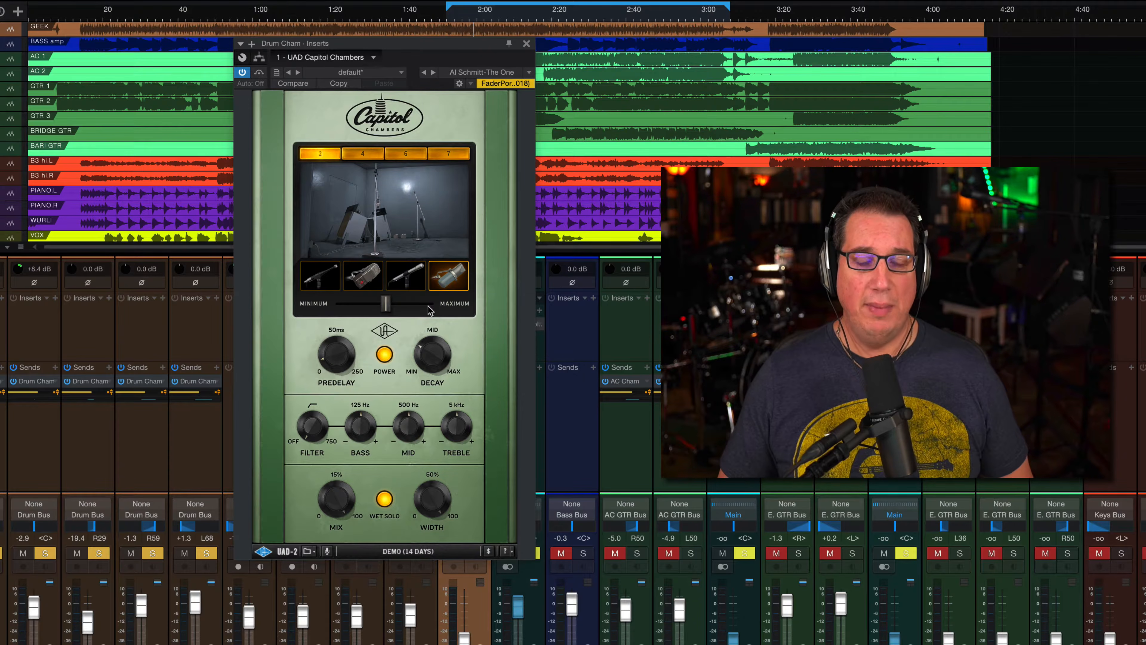
- Sweep the microphone position to minimum, across to maximum, and back to the middle
left_click_drag(386, 304, 333, 304)
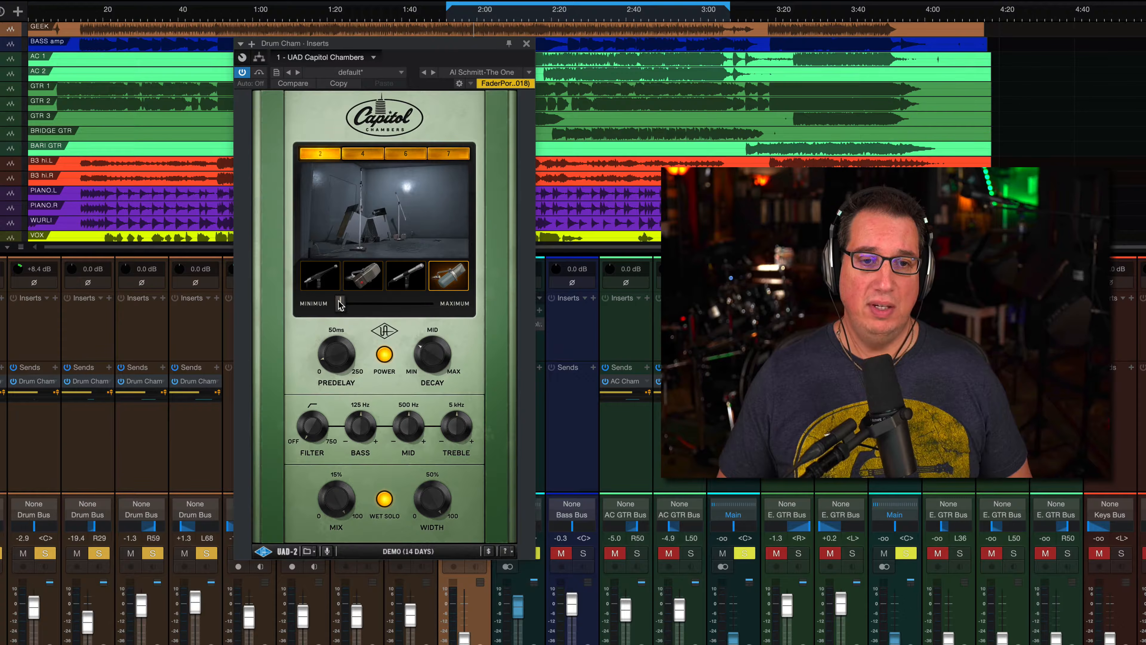
left_click_drag(342, 305, 435, 311)
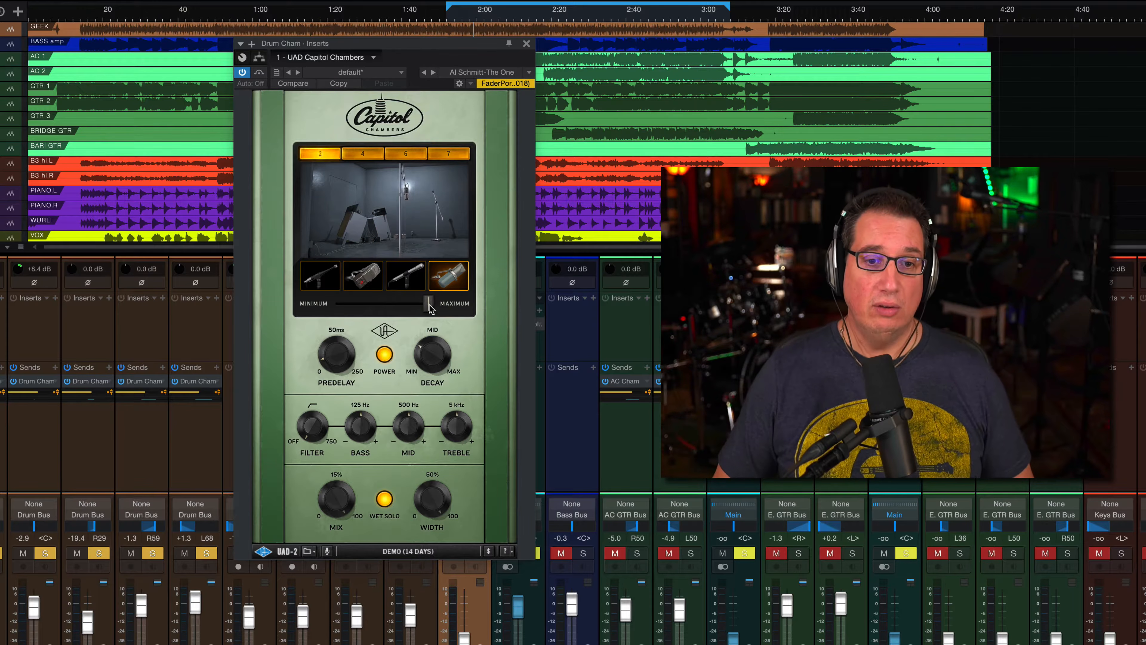
left_click_drag(429, 308, 387, 308)
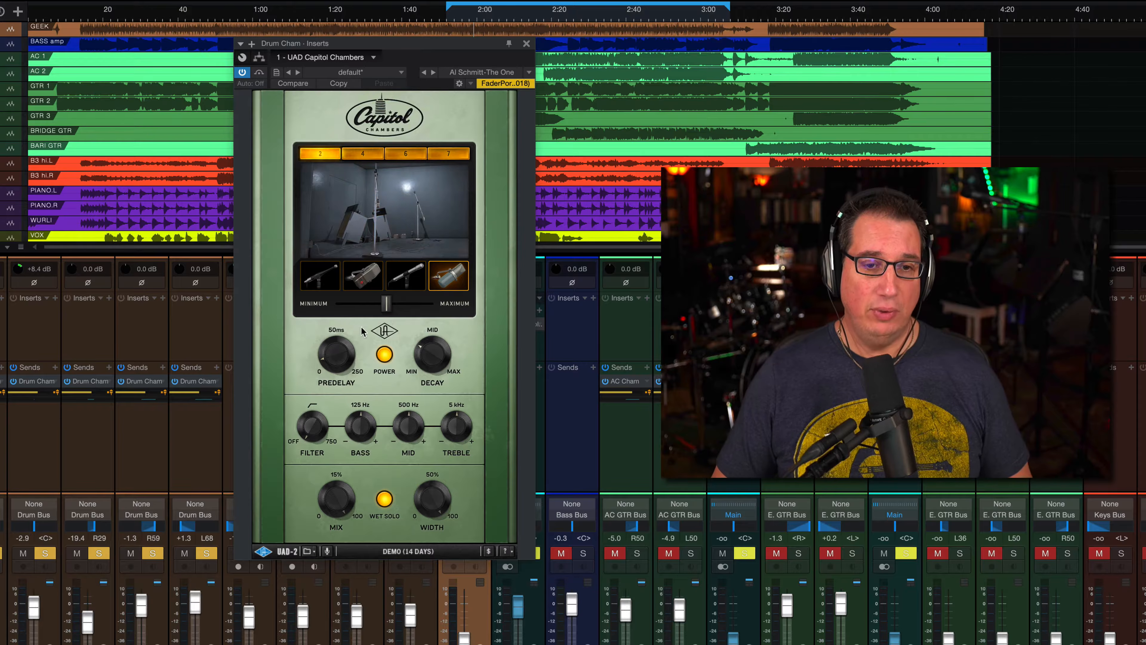
- Switch the chamber reverb's power off and on twice, leaving it on with the microphone position centred
left_click(385, 356)
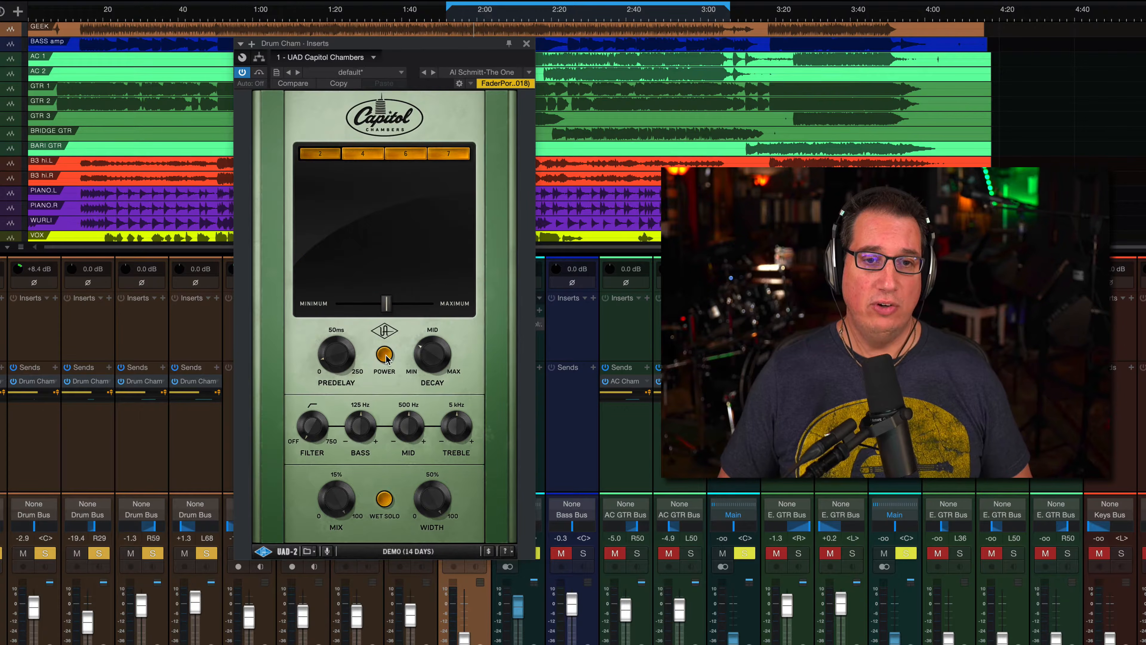
left_click(385, 356)
left_click(385, 355)
left_click(385, 355)
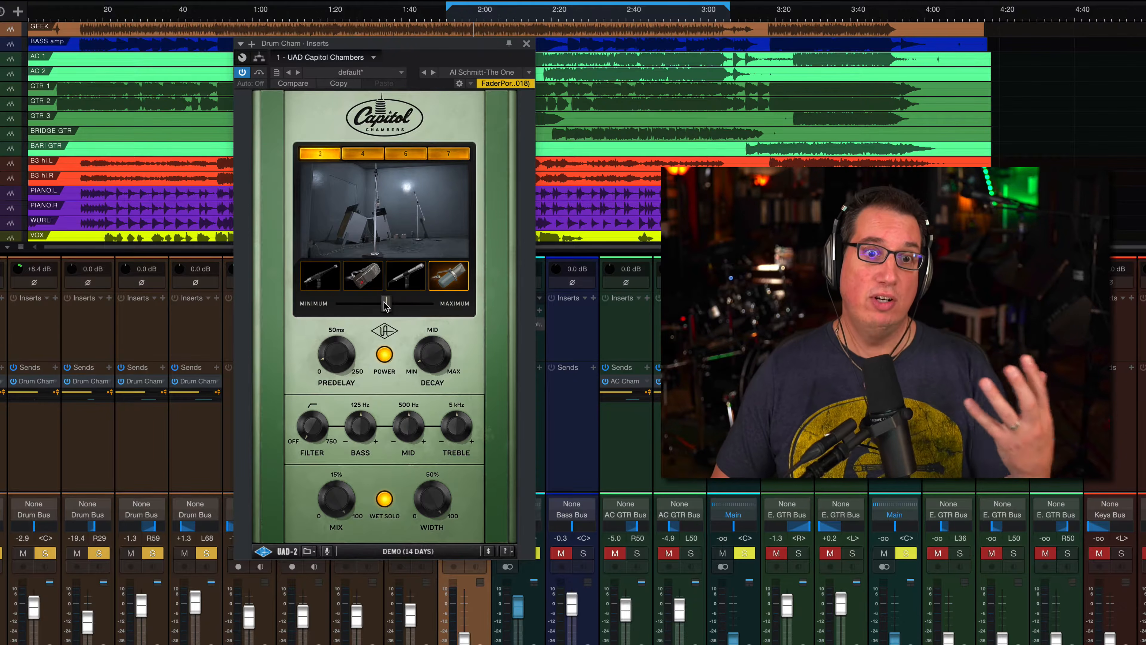
mouse_move(387, 305)
left_mouse_down()
mouse_move(374, 308)
mouse_move(387, 305)
left_mouse_up()
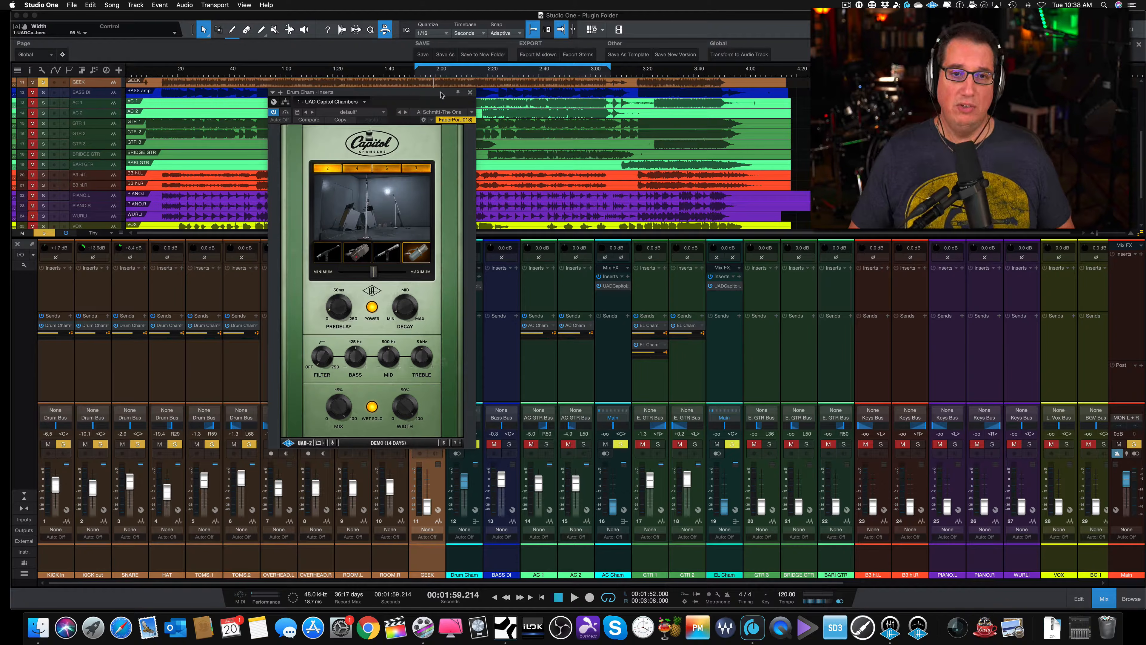
- Close the reverb plug-in and step through the drum channels from KICK in to TOMS 2 to review their Drum Cham sends
left_click_drag(441, 94, 302, 38)
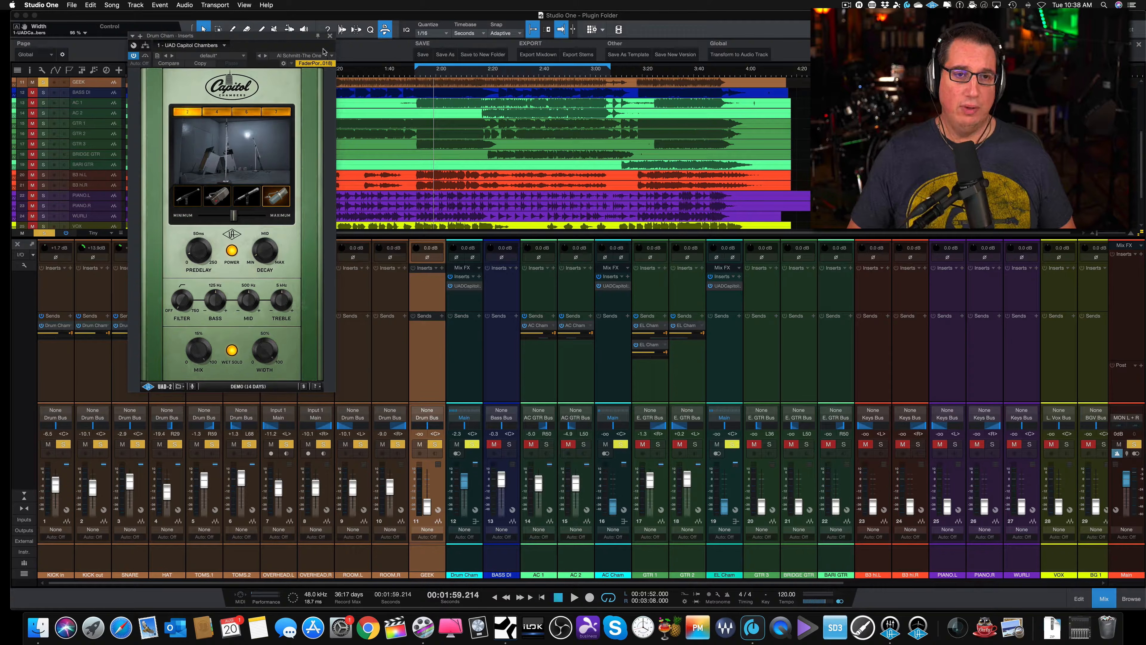
left_click(330, 36)
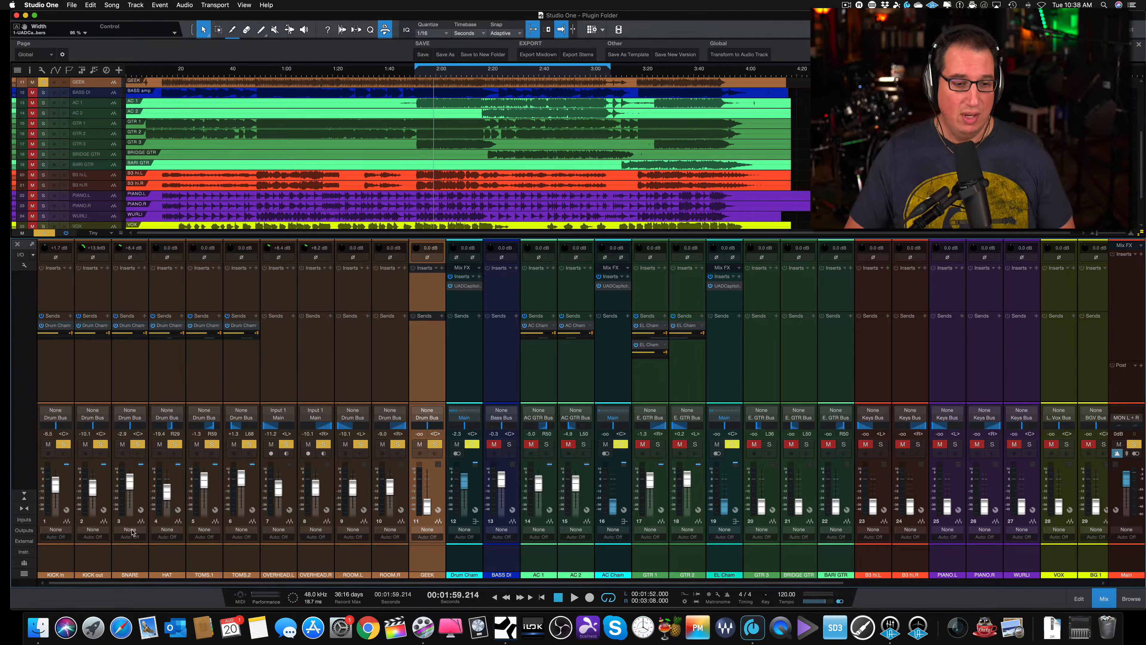
left_click(57, 561)
key("Down")
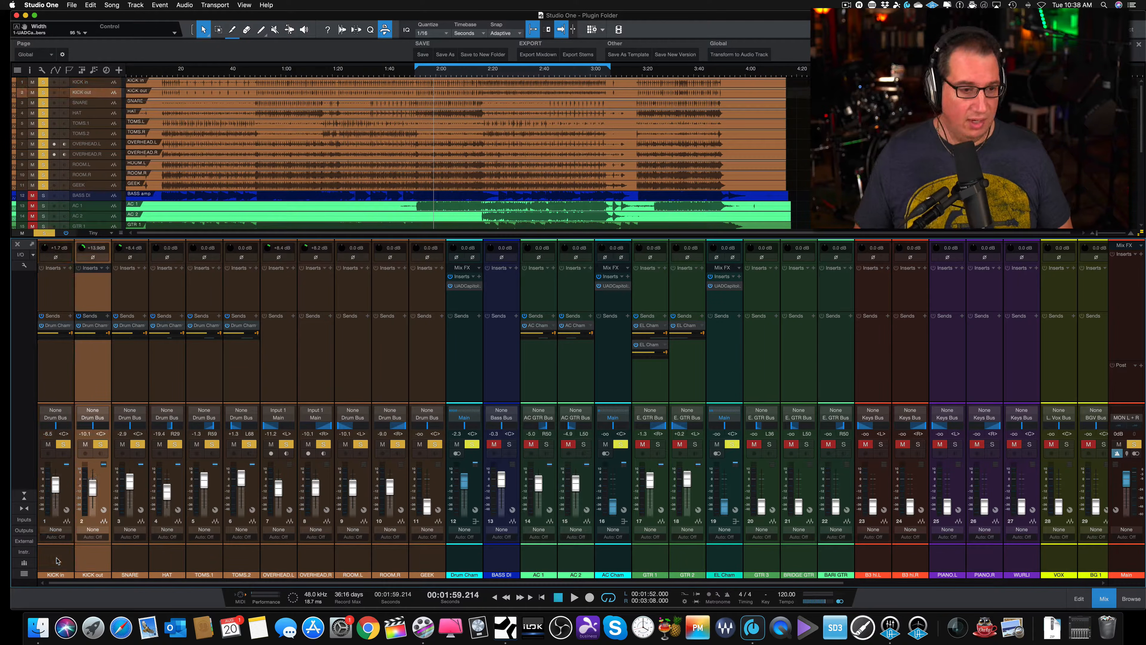
key("Down")
key("Down")
key("Down")
key("Down")
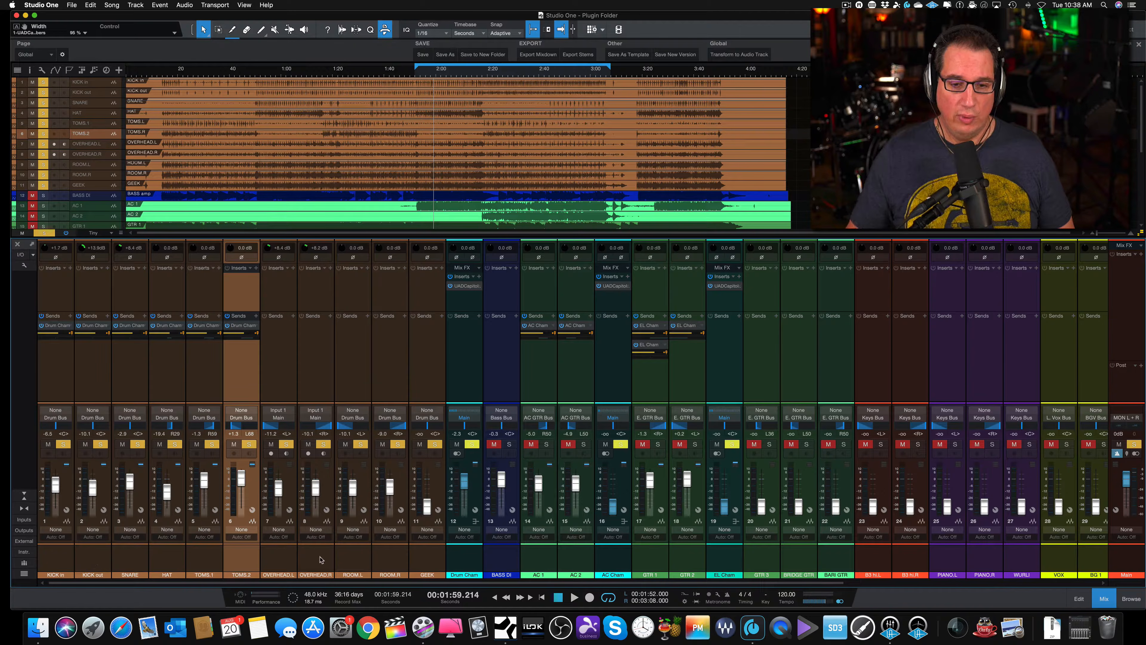
- Select the Drum Cham channel and open its UAD Capitol Chambers insert
left_click(468, 560)
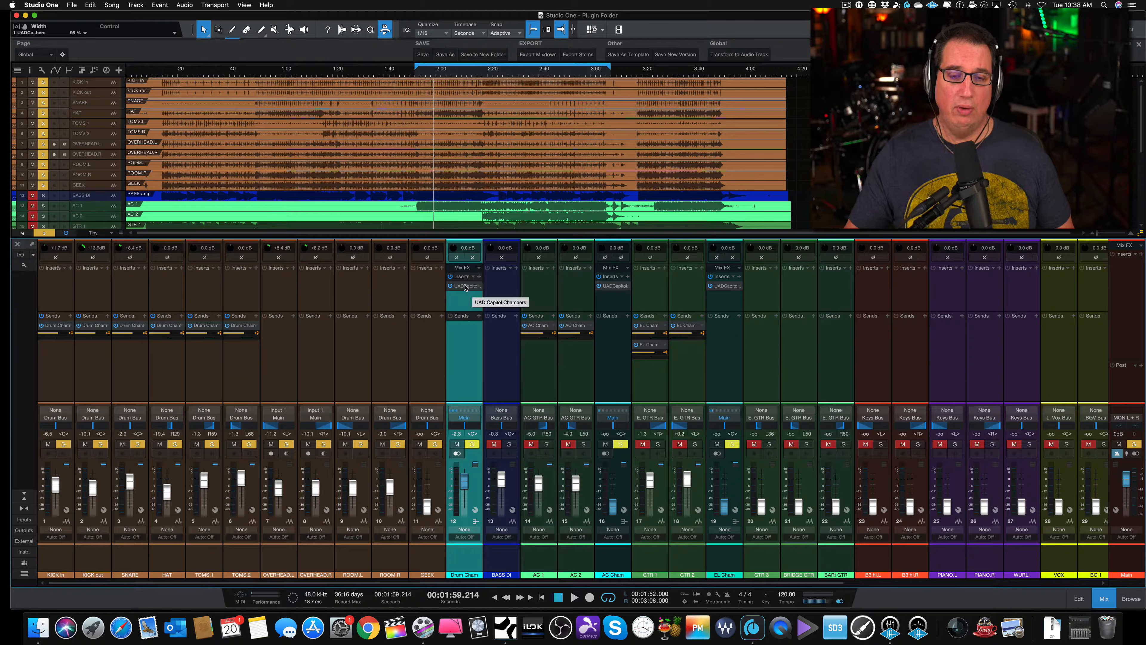
left_click(466, 286)
left_click_drag(288, 40, 432, 66)
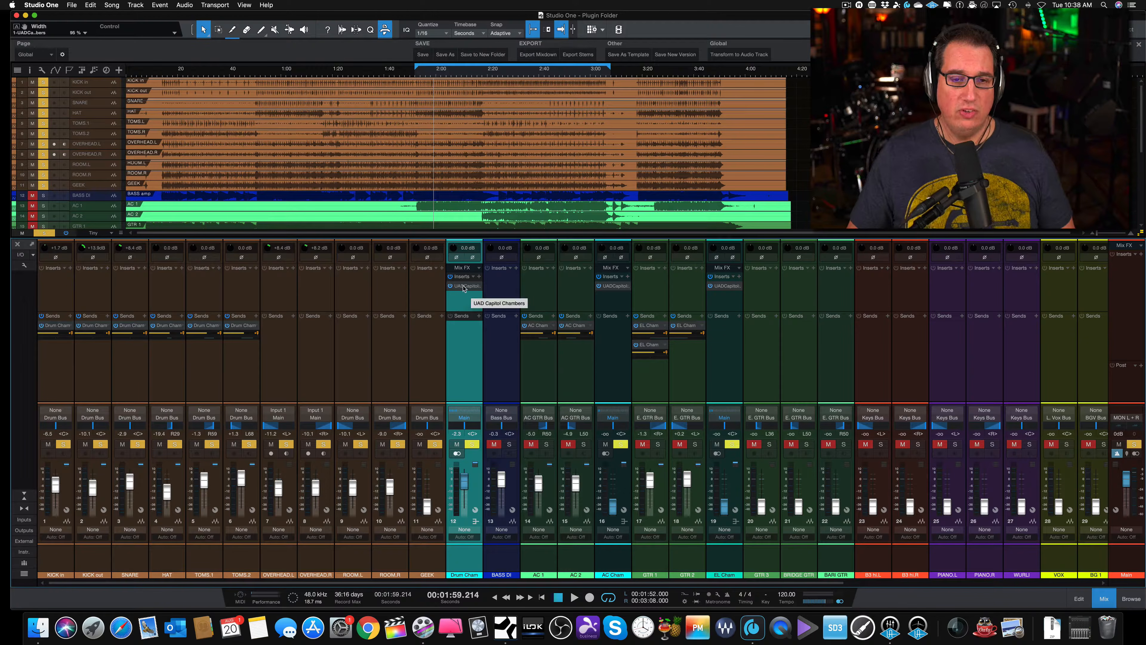
left_click(464, 286)
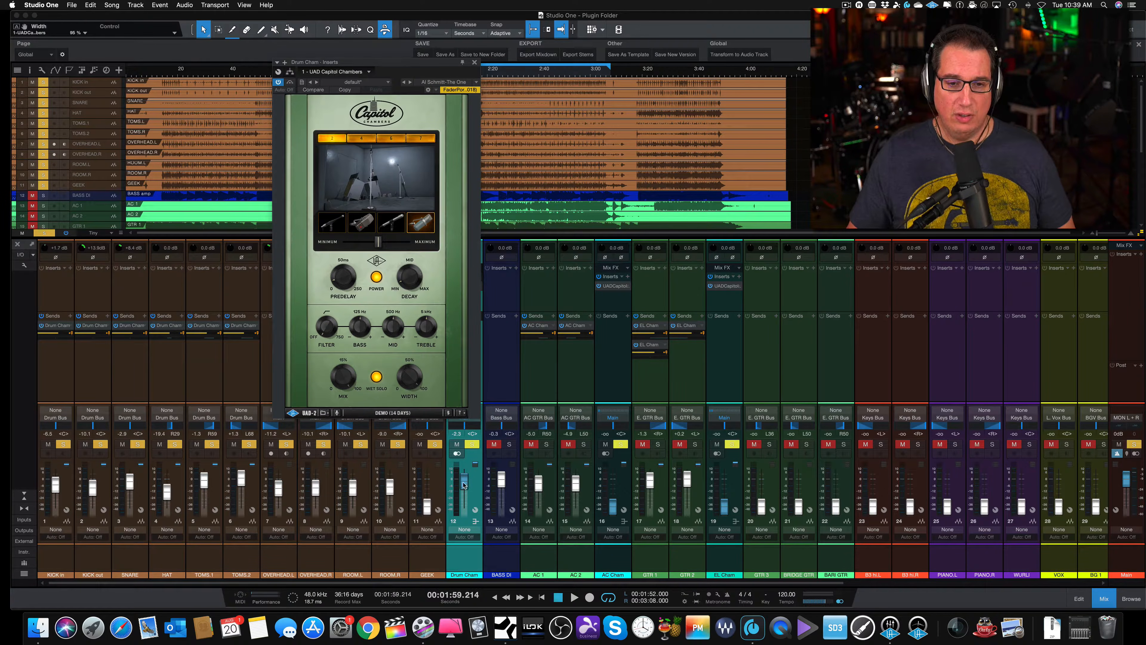
- Pull the Drum Cham fader all the way down and start dry drum playback from the loop start at 1:52
left_click_drag(464, 484, 462, 519)
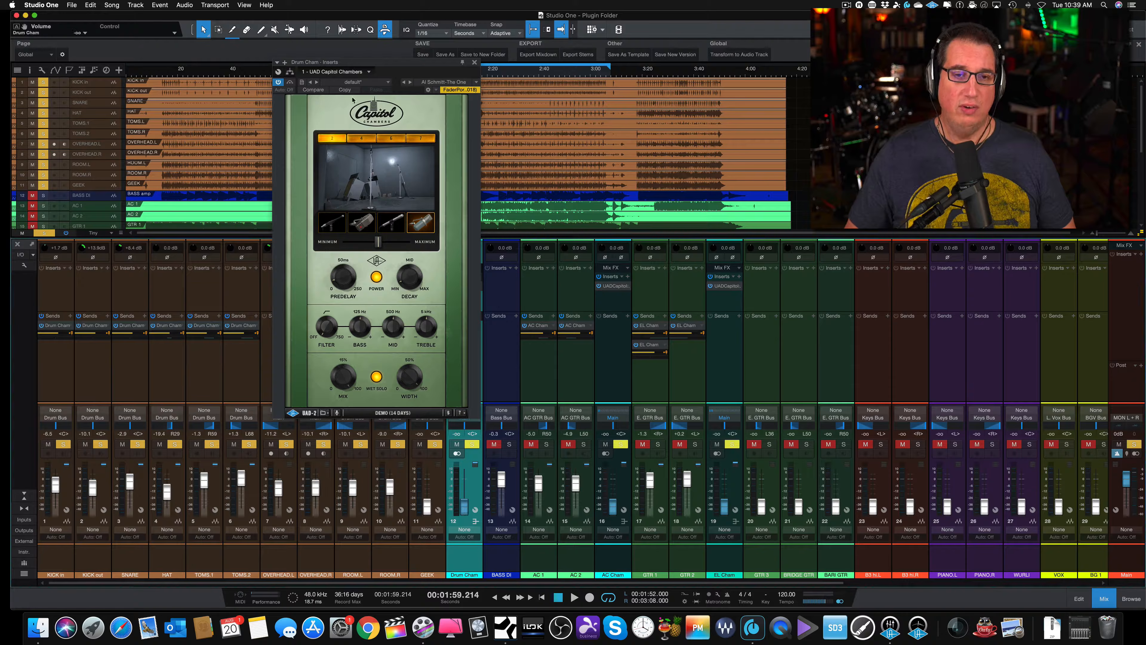
left_click_drag(374, 69, 335, 119)
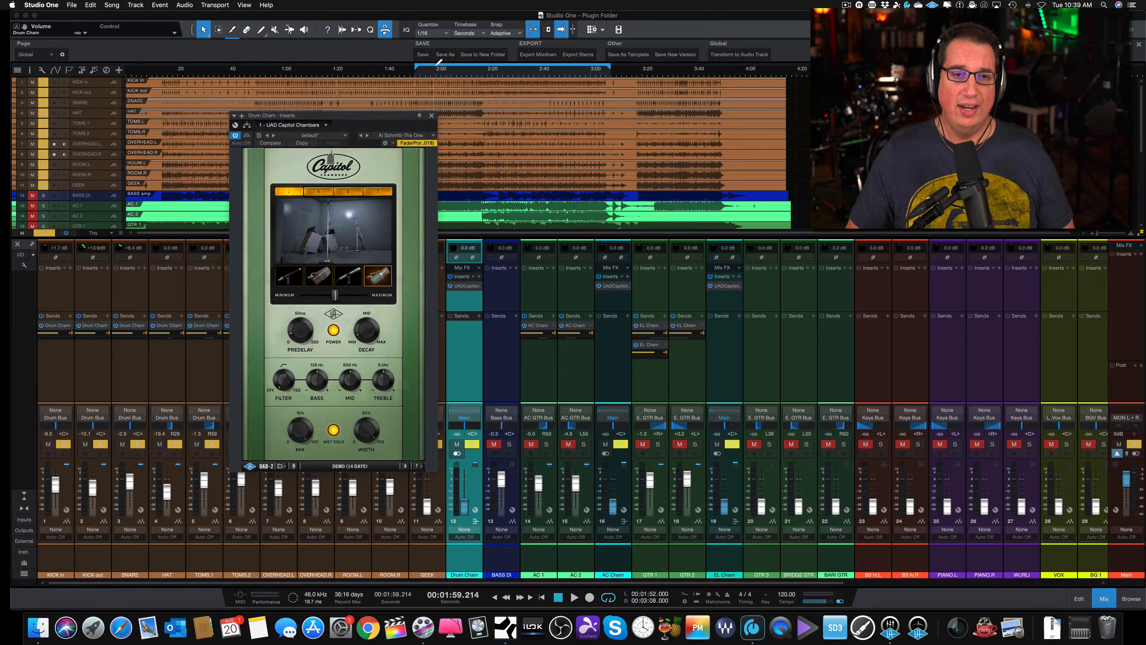
left_click(416, 74)
key("space")
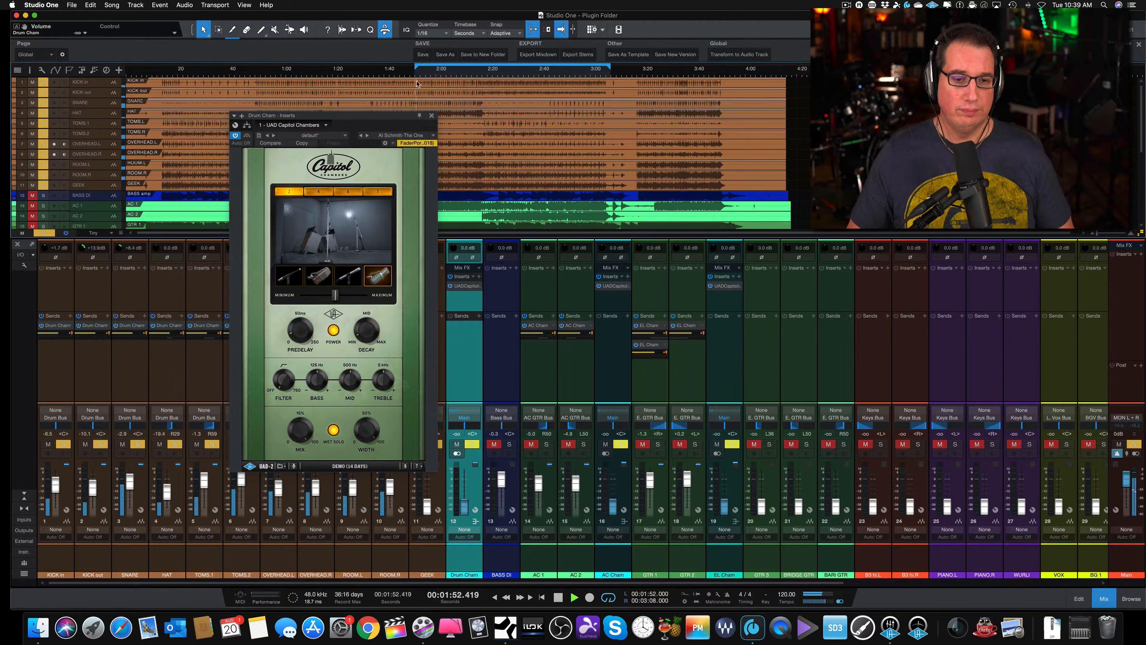
- Choose the first microphone in Capitol Chambers and raise the Drum Cham fader to -0.3 dB during playback
left_click_drag(351, 118, 342, 85)
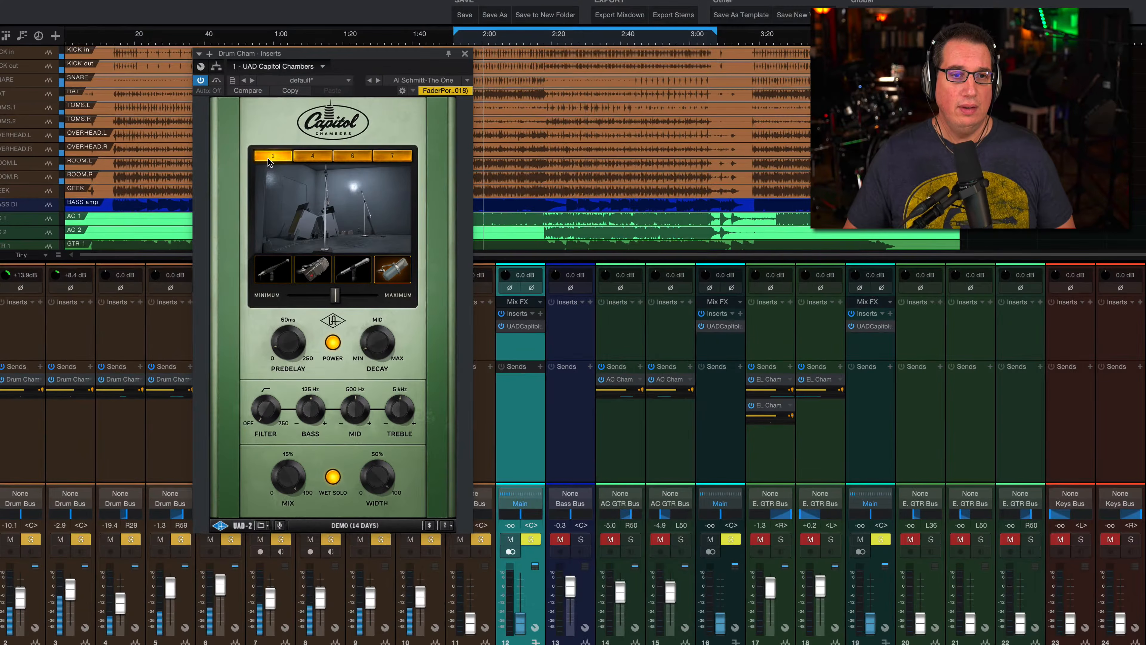
left_click(268, 274)
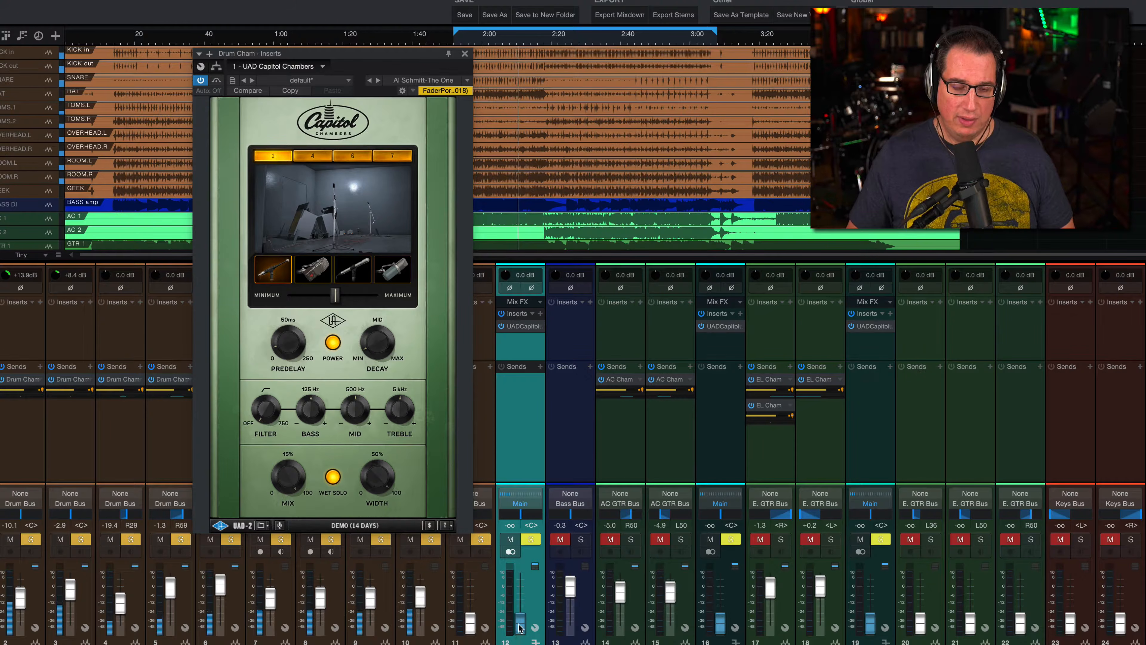
left_click_drag(520, 628, 514, 592)
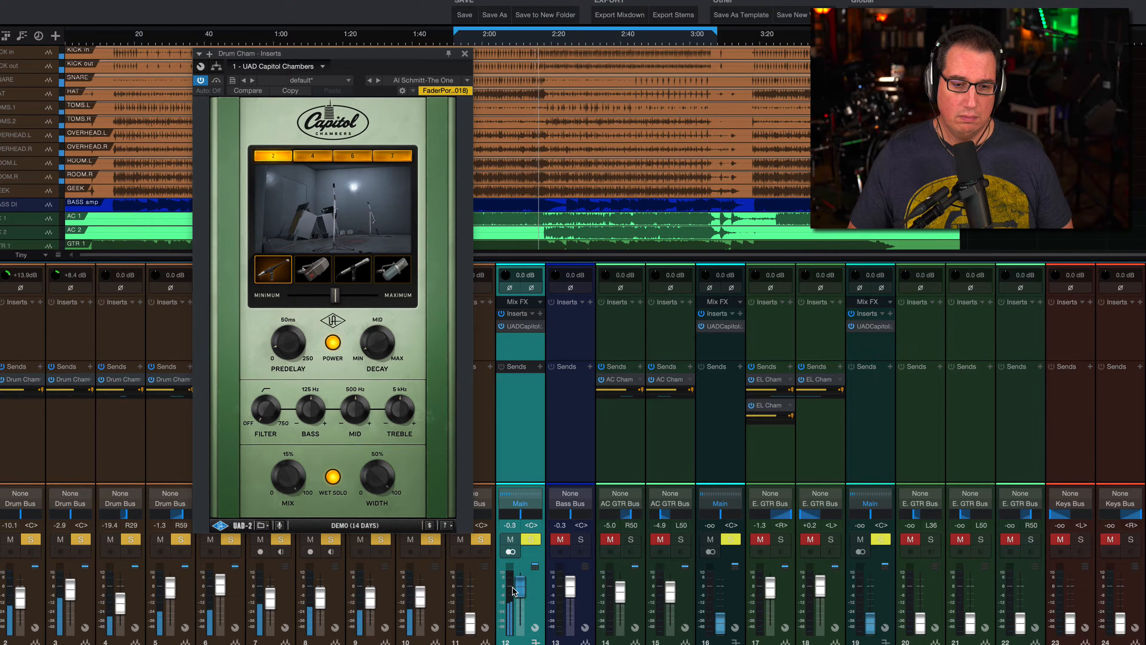
- Audition the 44 microphone and switch to the SM80 microphone in chamber 2 while the drums play
left_click_drag(326, 54, 327, 74)
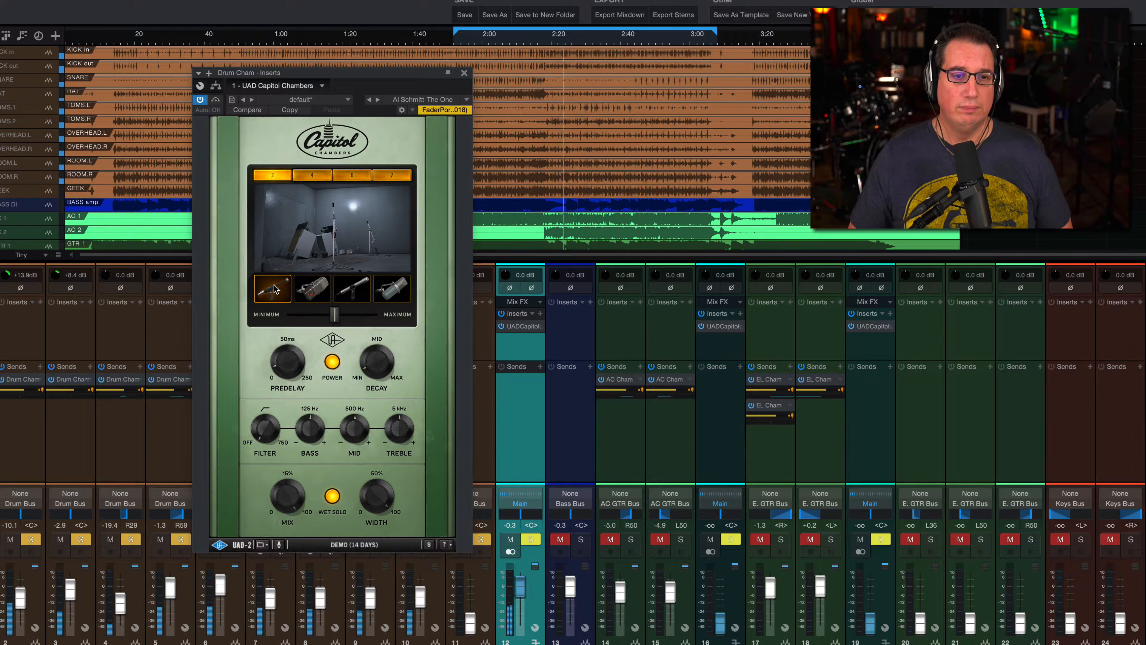
left_click(309, 290)
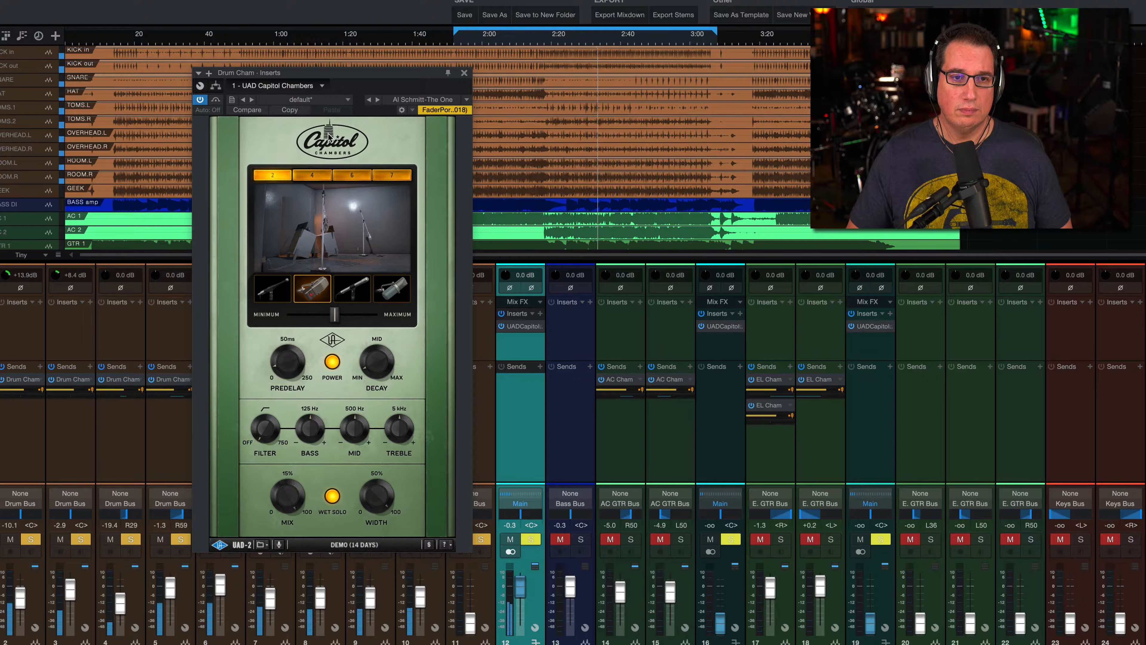
left_click(351, 289)
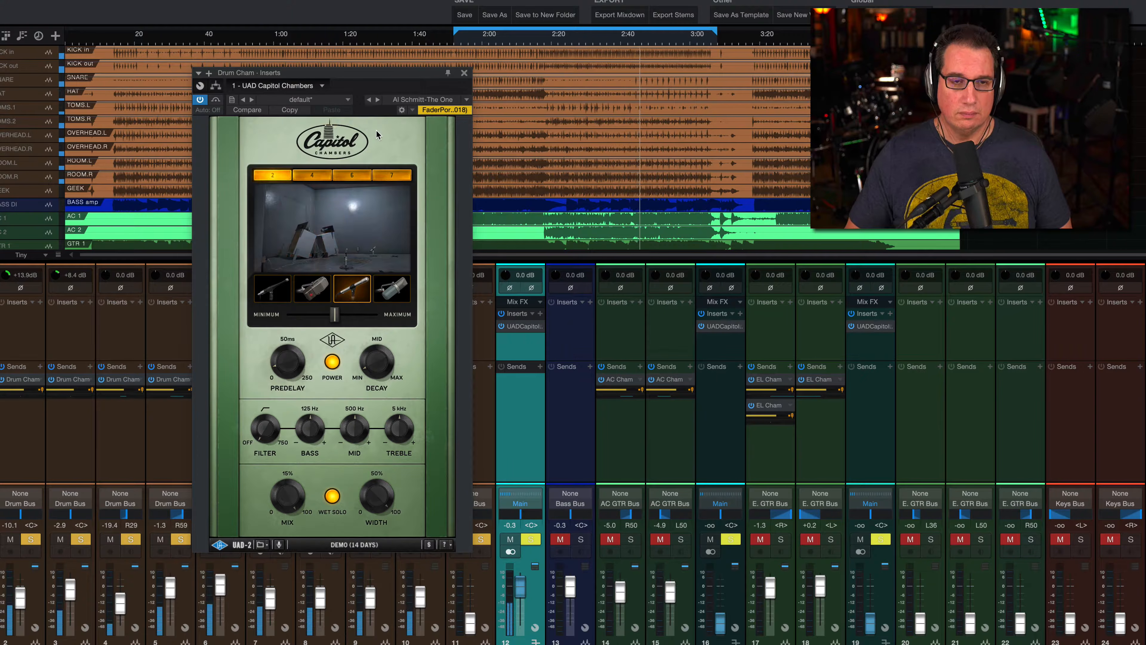
- Audition the fourth microphone in chamber 2 on the playing drums and return to the SM80 microphone
left_click(390, 289)
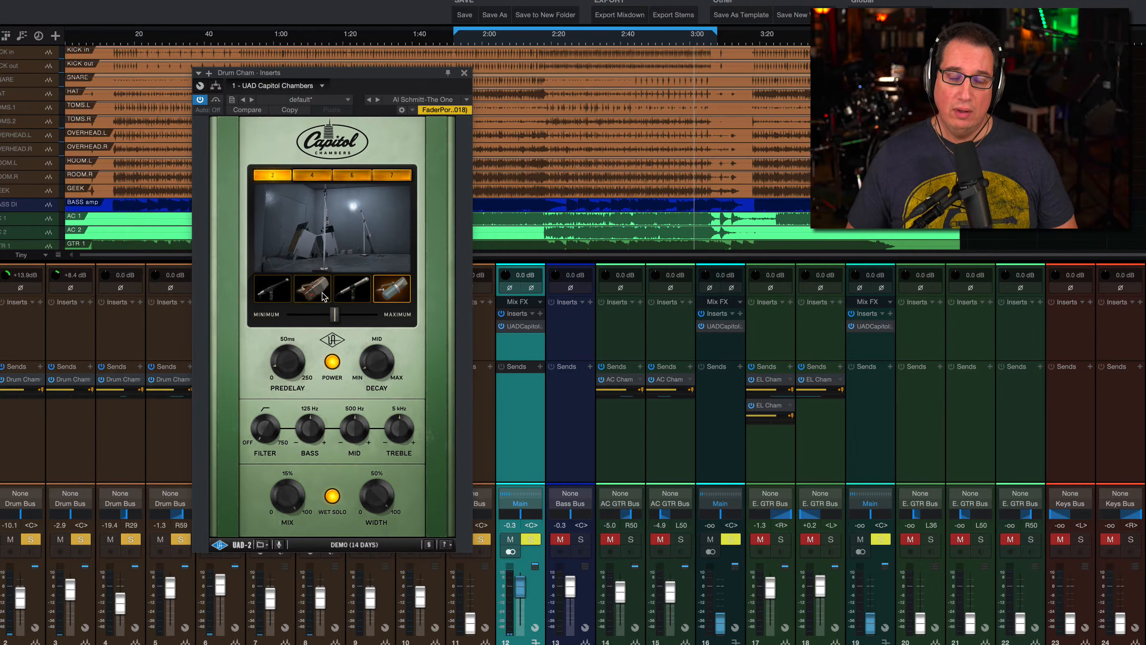
left_click(353, 292)
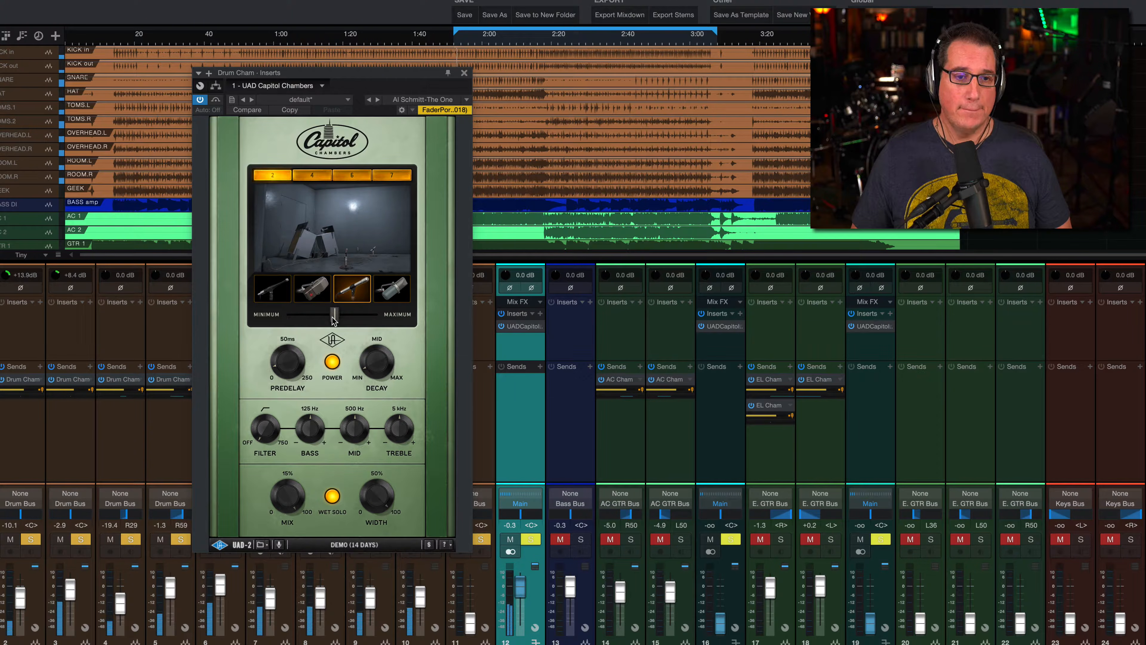
- Audition the microphone distance near minimum and near maximum, try the Decay control, and return the distance to about the middle
left_click_drag(333, 317, 280, 317)
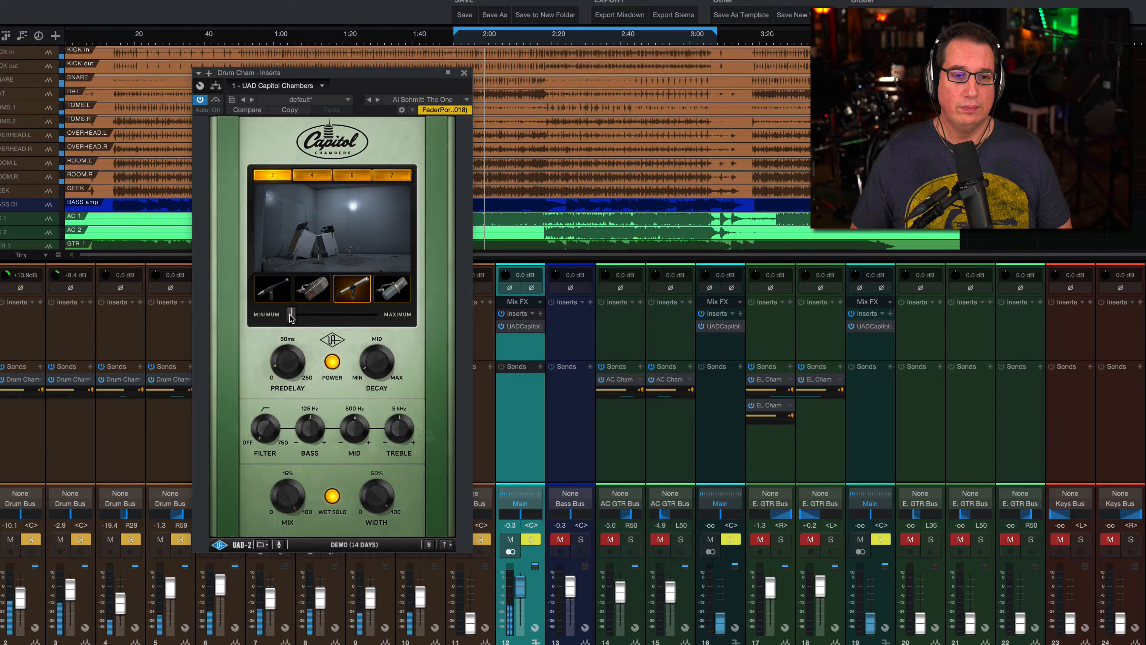
left_click_drag(291, 317, 375, 318)
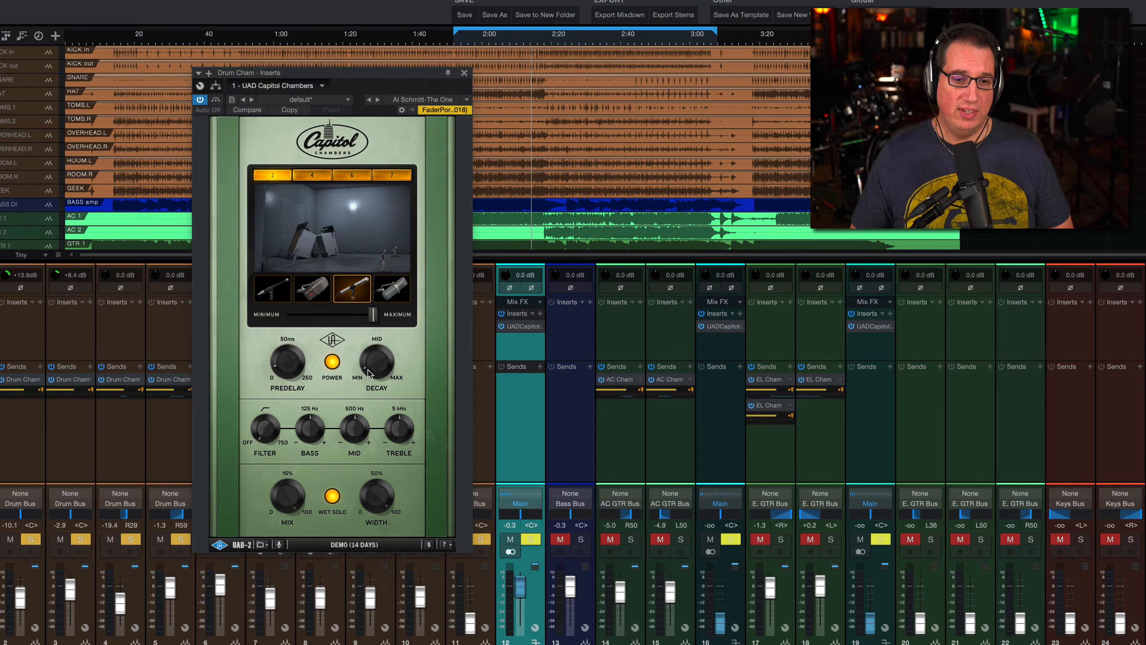
key("space")
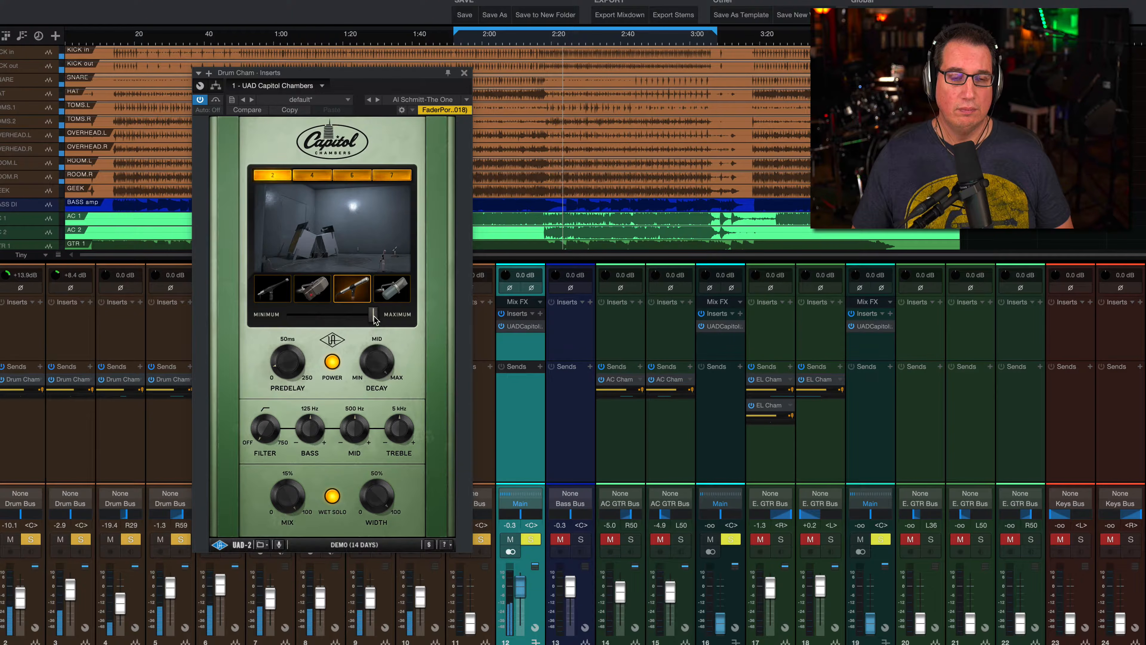
left_click_drag(370, 372, 374, 351)
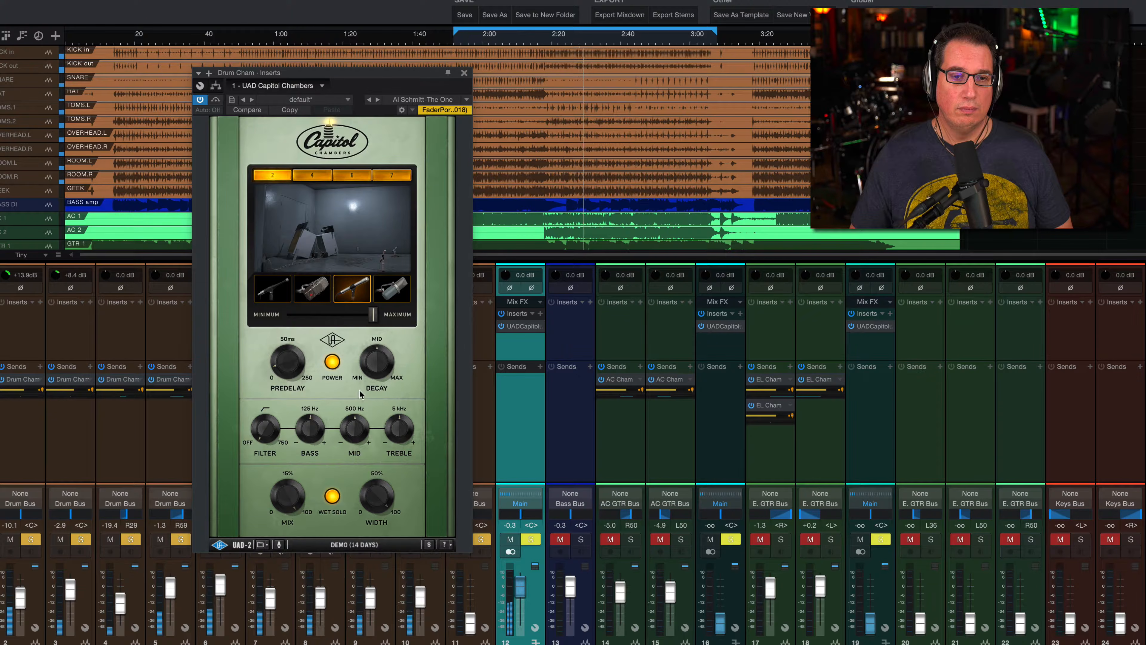
left_click_drag(373, 314, 333, 318)
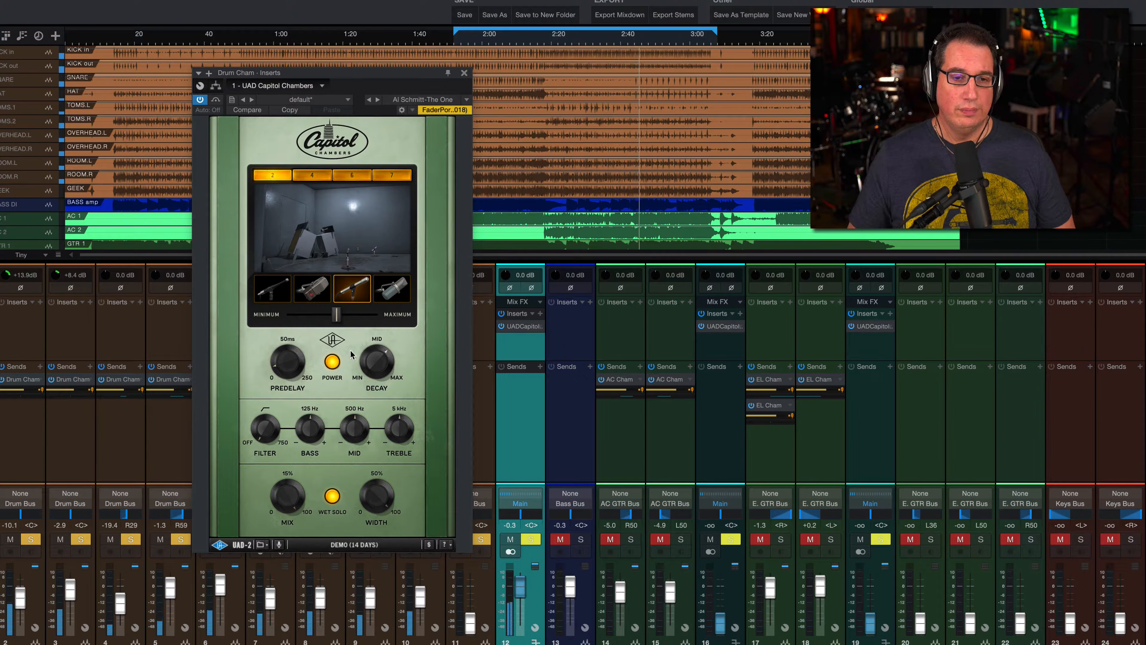
- Adjust the Decay and sweep the low-cut Filter in Capitol Chambers while the drums play
left_click(363, 355)
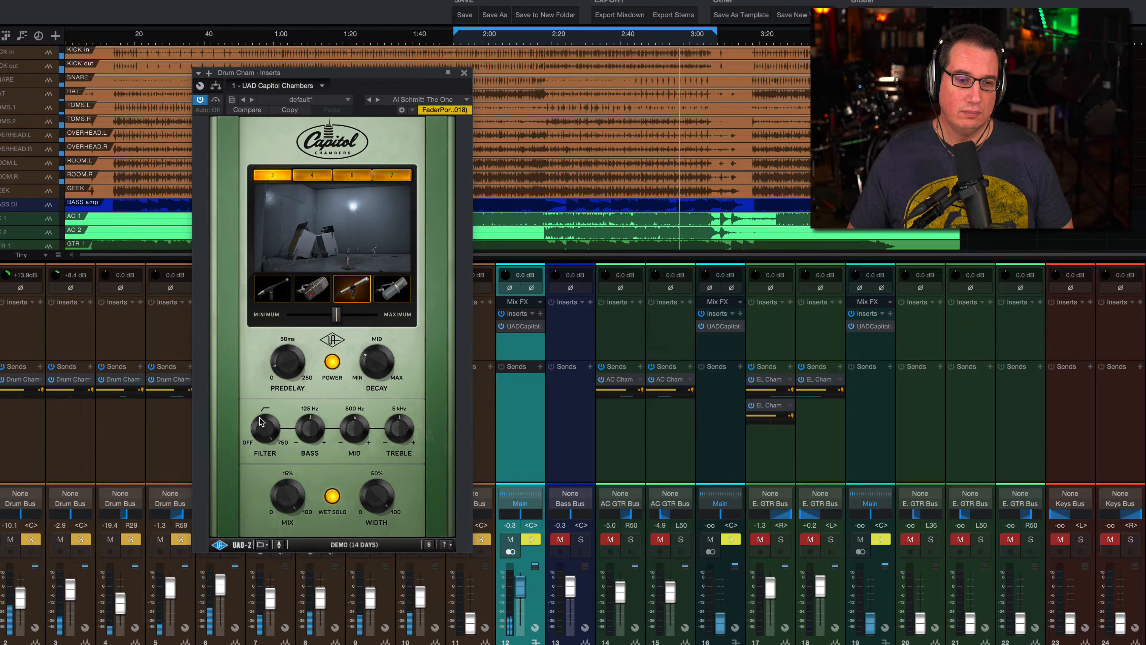
left_click_drag(259, 418, 248, 441)
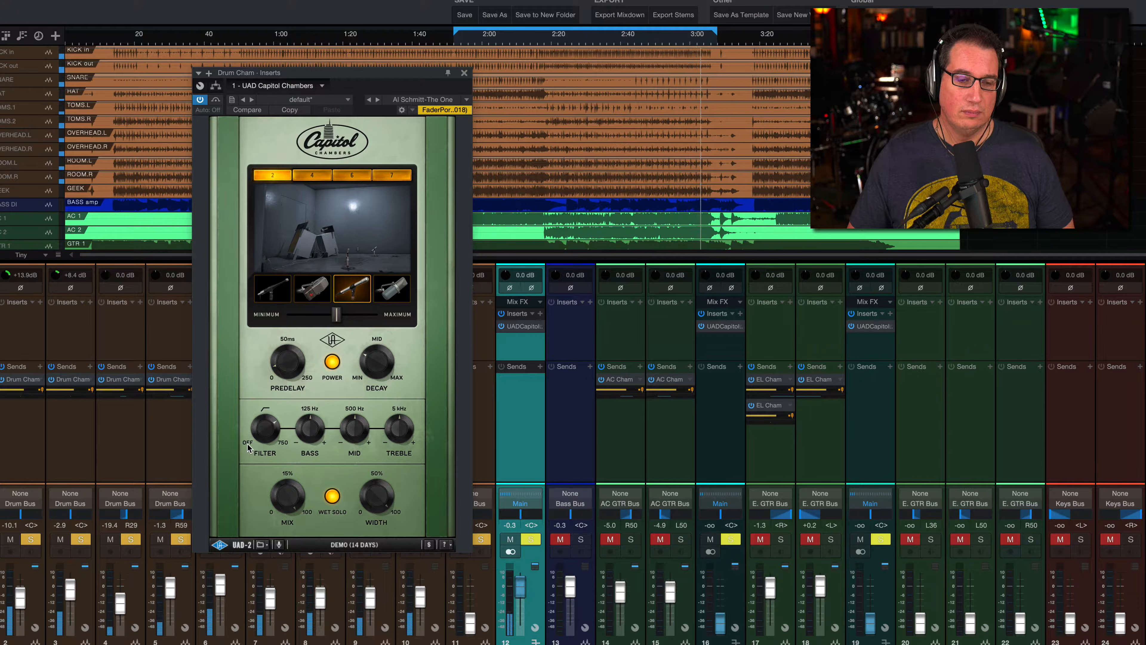
key("space")
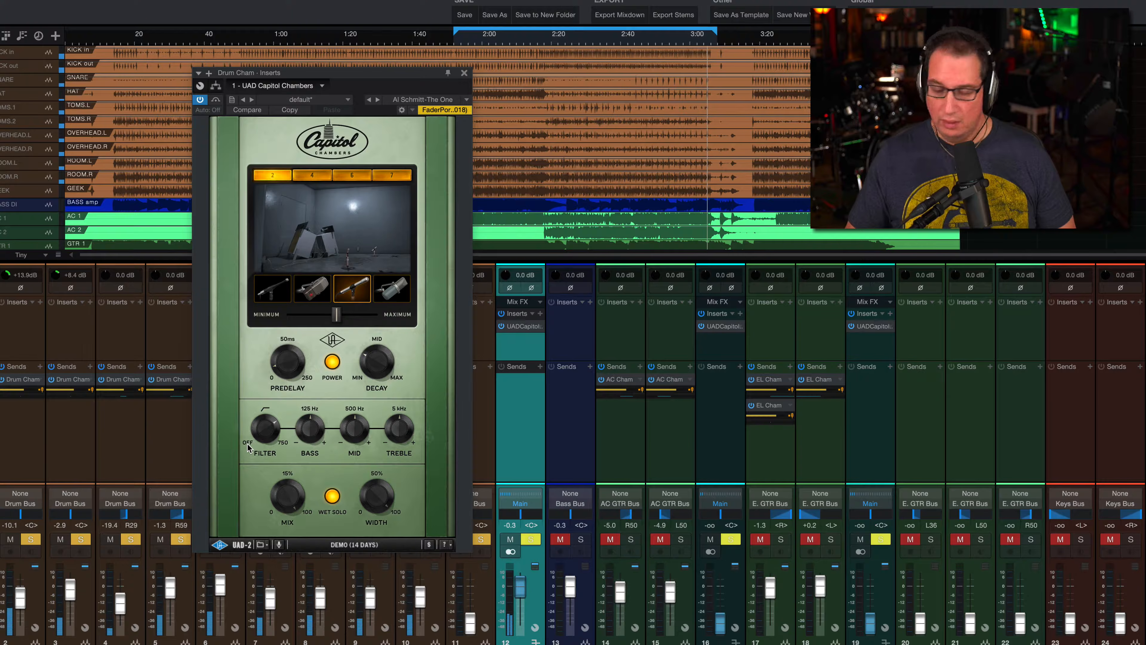
left_click_drag(261, 429, 257, 504)
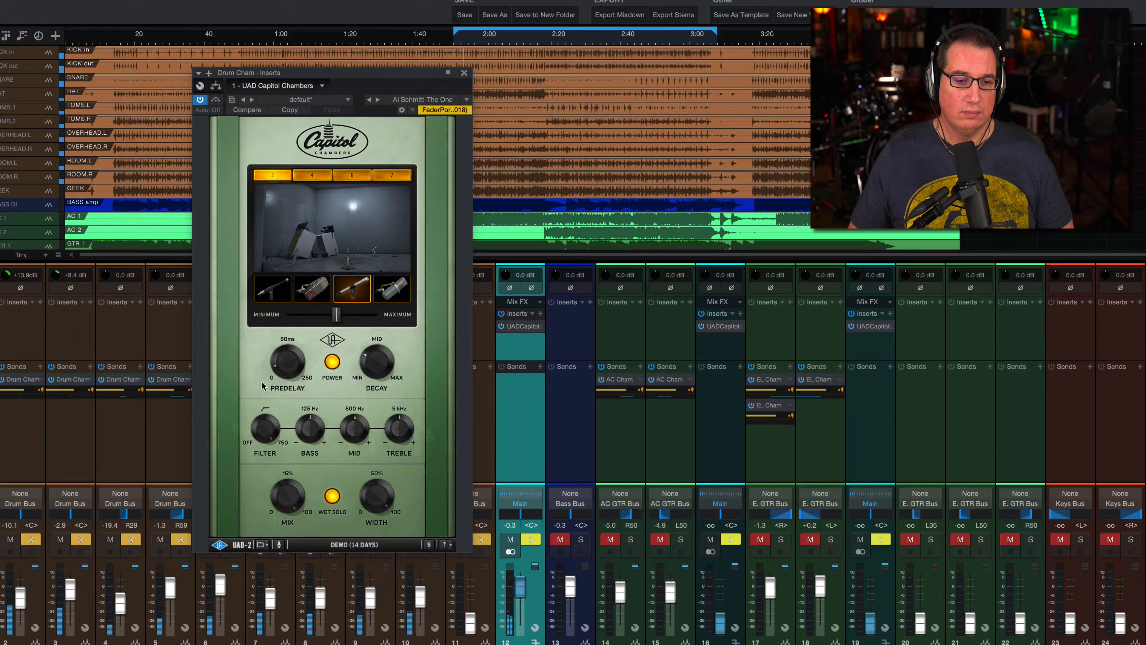
left_click_drag(261, 382, 259, 432)
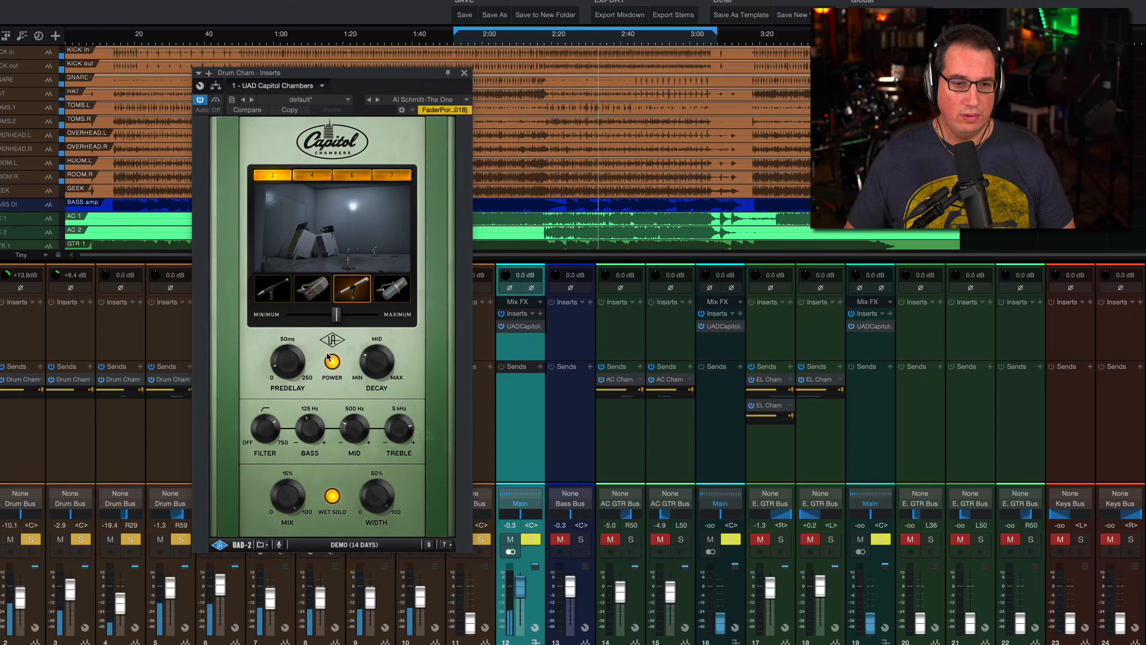
- Compare the drums with Capitol Chambers powered off and on, and sweep the Width control narrower and wider
left_click(332, 362)
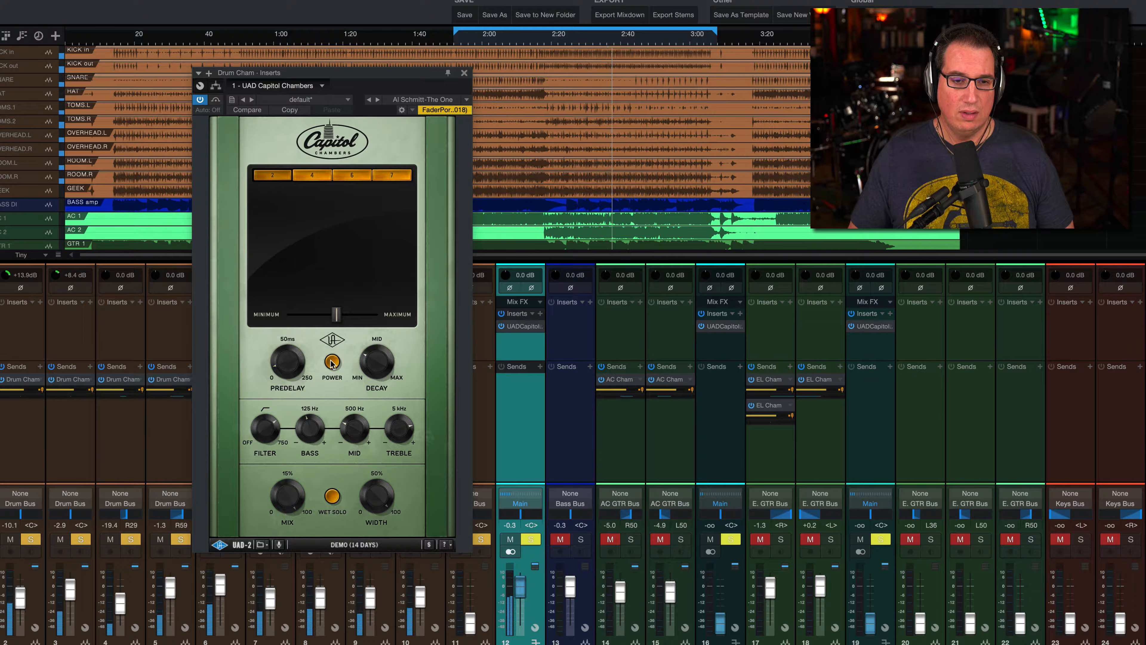
left_click(331, 362)
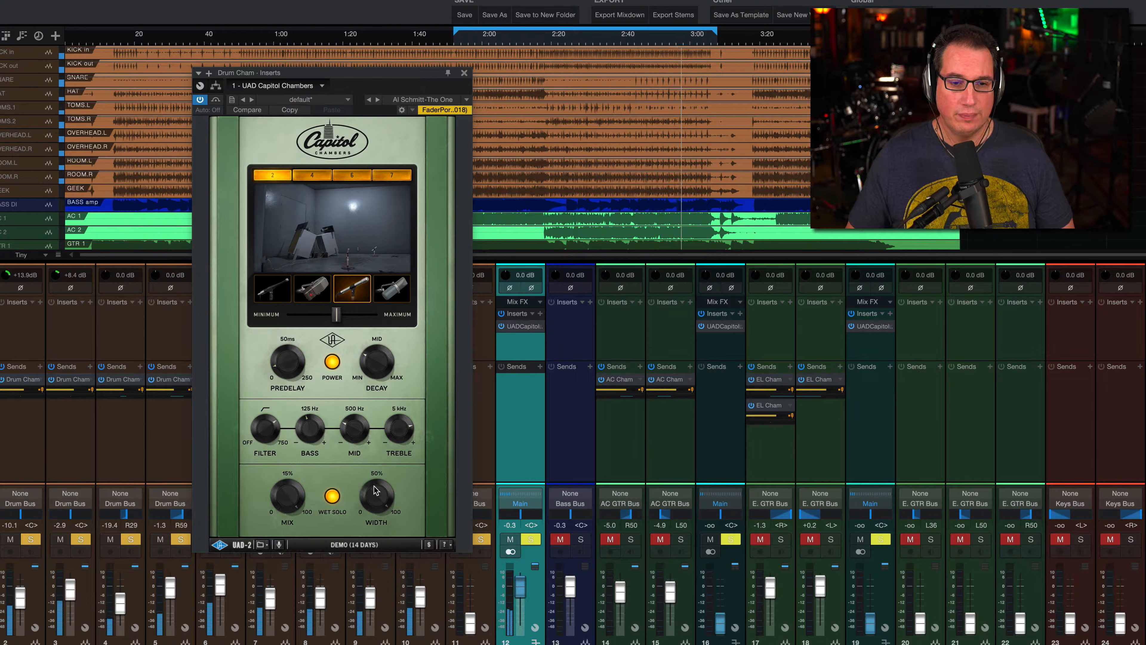
left_click_drag(375, 487, 380, 604)
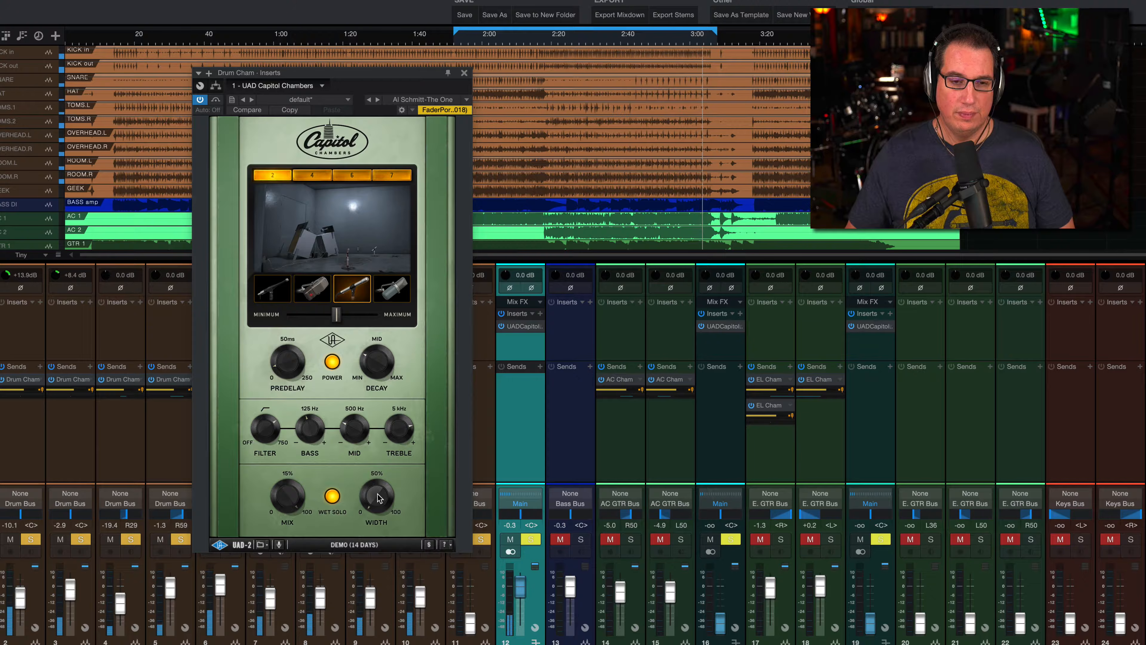
left_click_drag(378, 498, 373, 397)
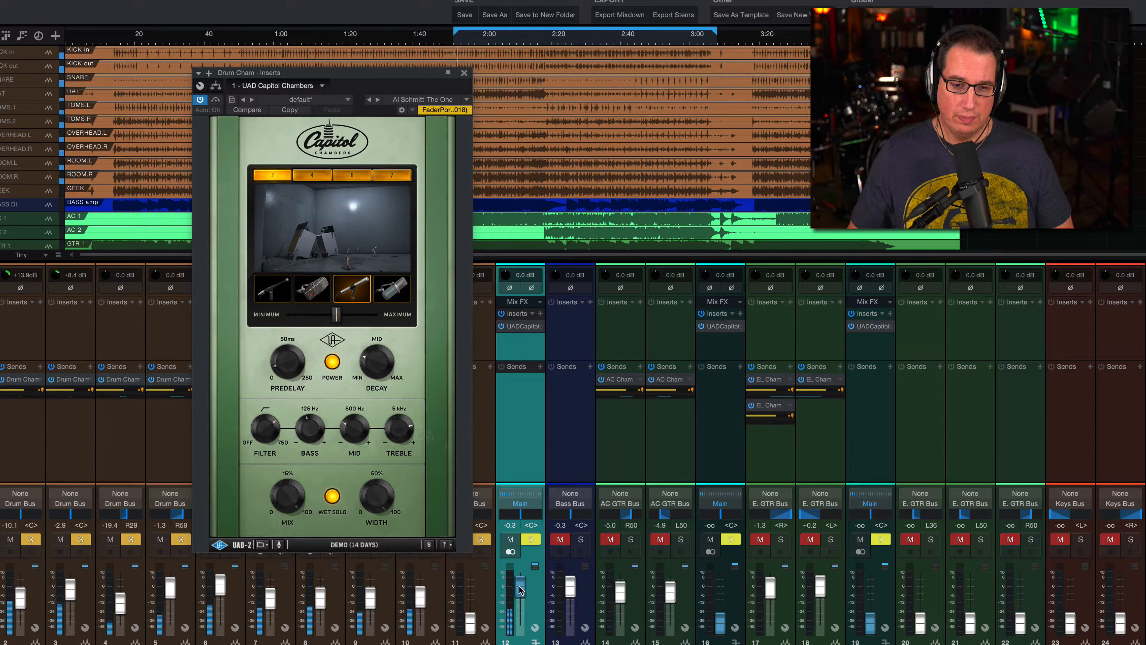
- Lower the Drum Cham fader to -9.0 dB and bring it back up to -5.0 dB, toggling its solo to compare wet and dry drums
left_click_drag(521, 589, 521, 601)
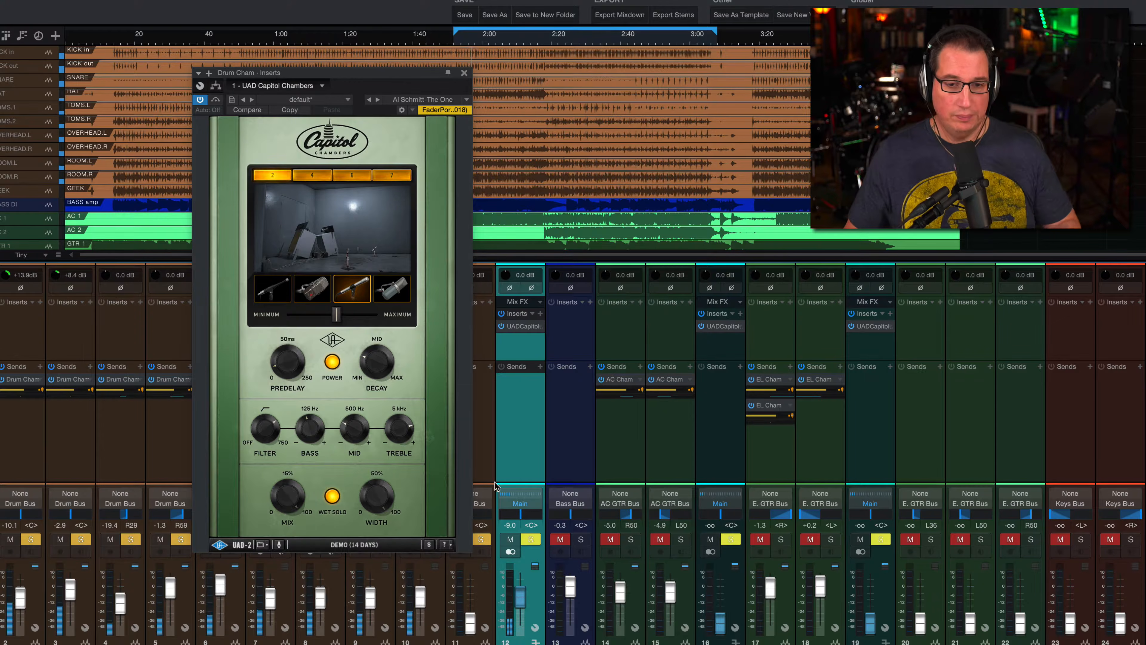
left_click(530, 540)
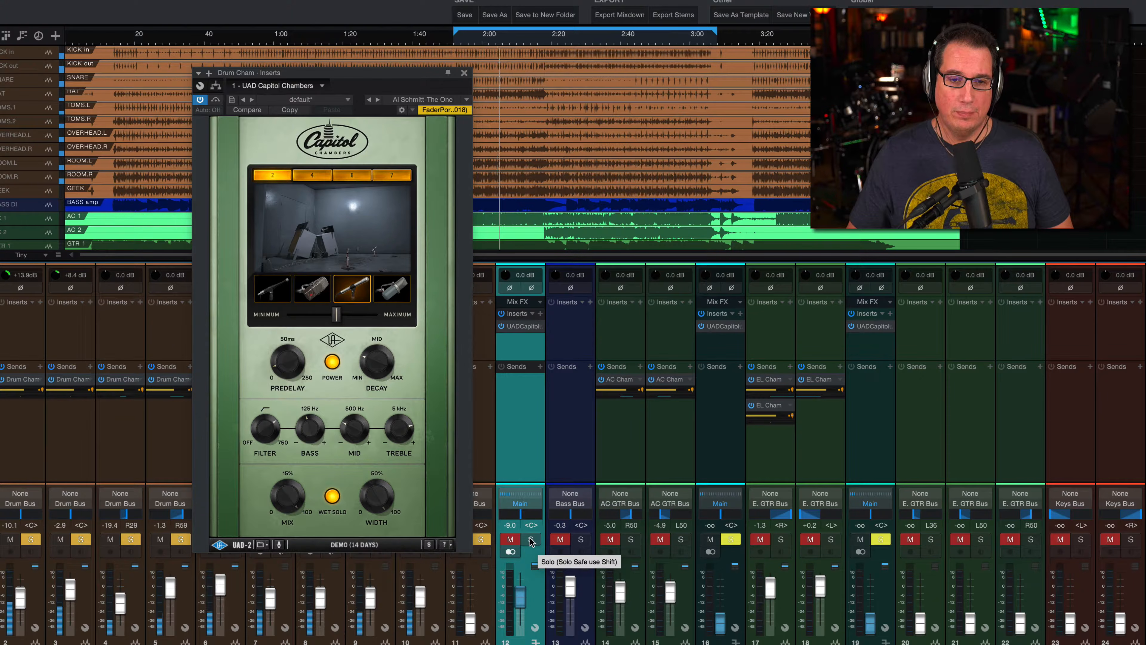
left_click(531, 540)
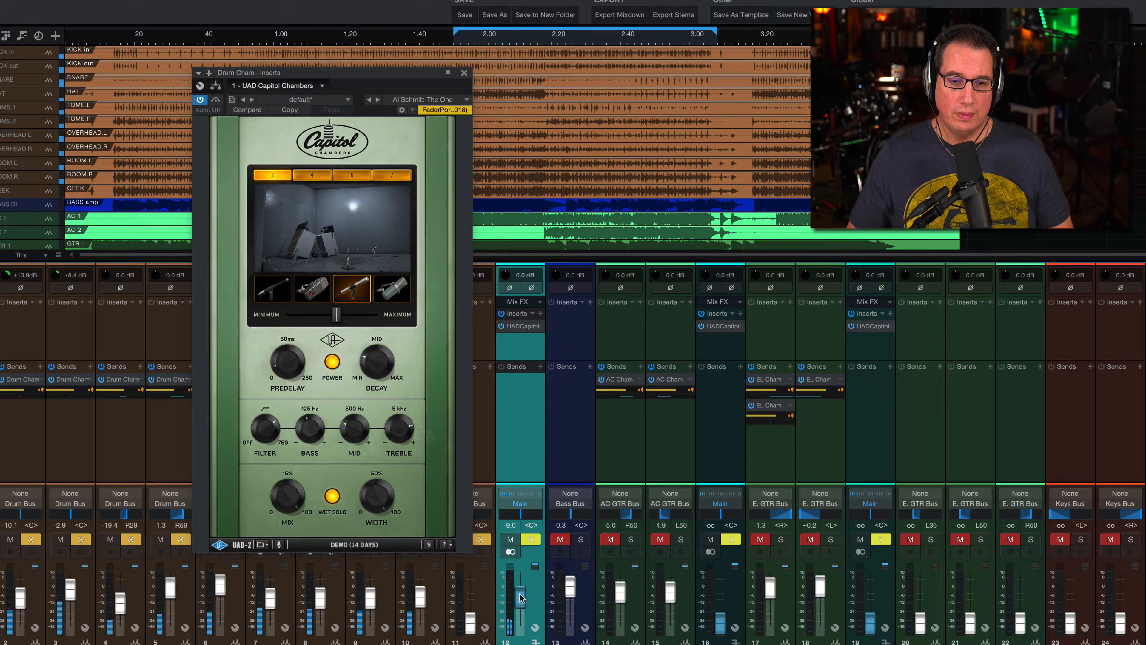
left_click_drag(519, 593, 517, 591)
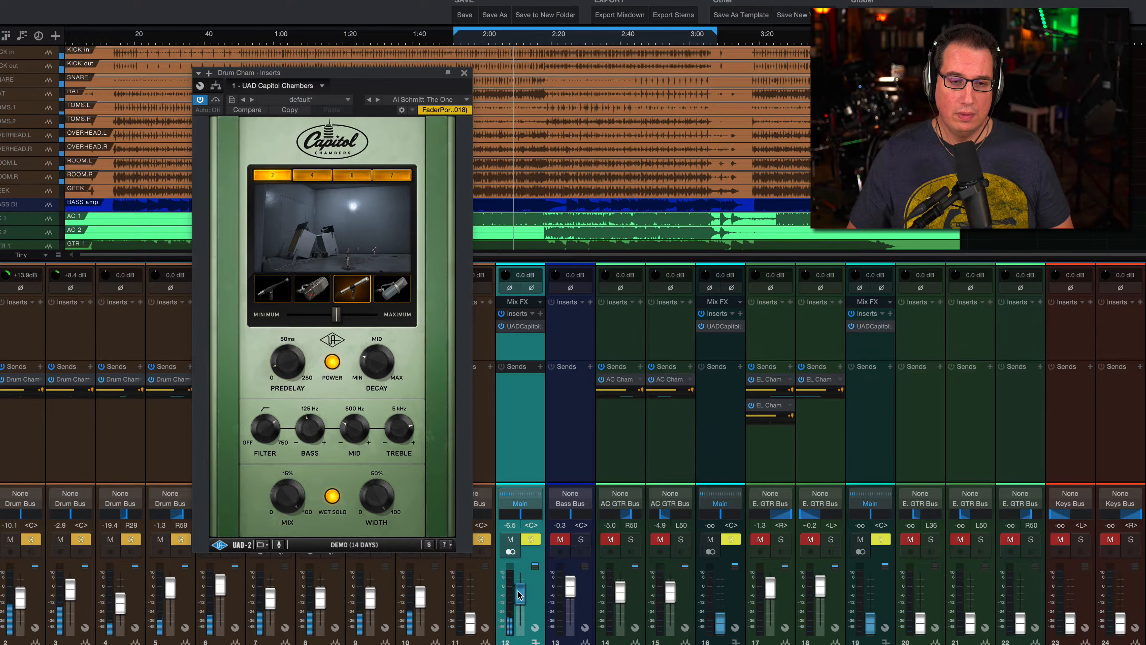
left_click(529, 540)
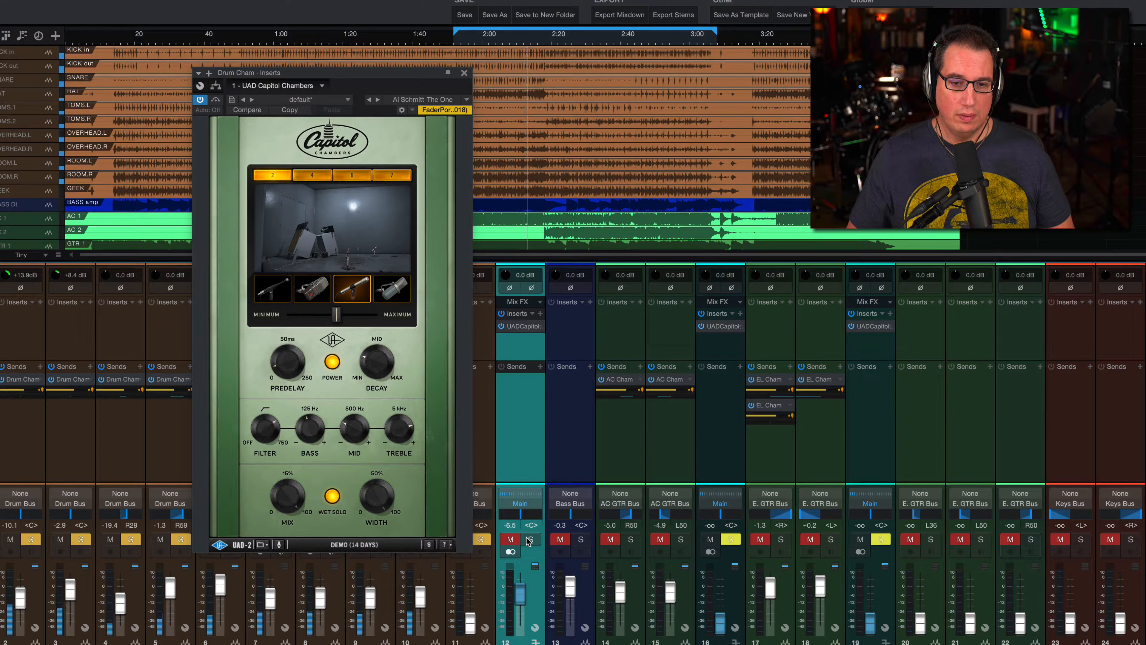
left_click(529, 540)
left_click_drag(520, 597, 517, 595)
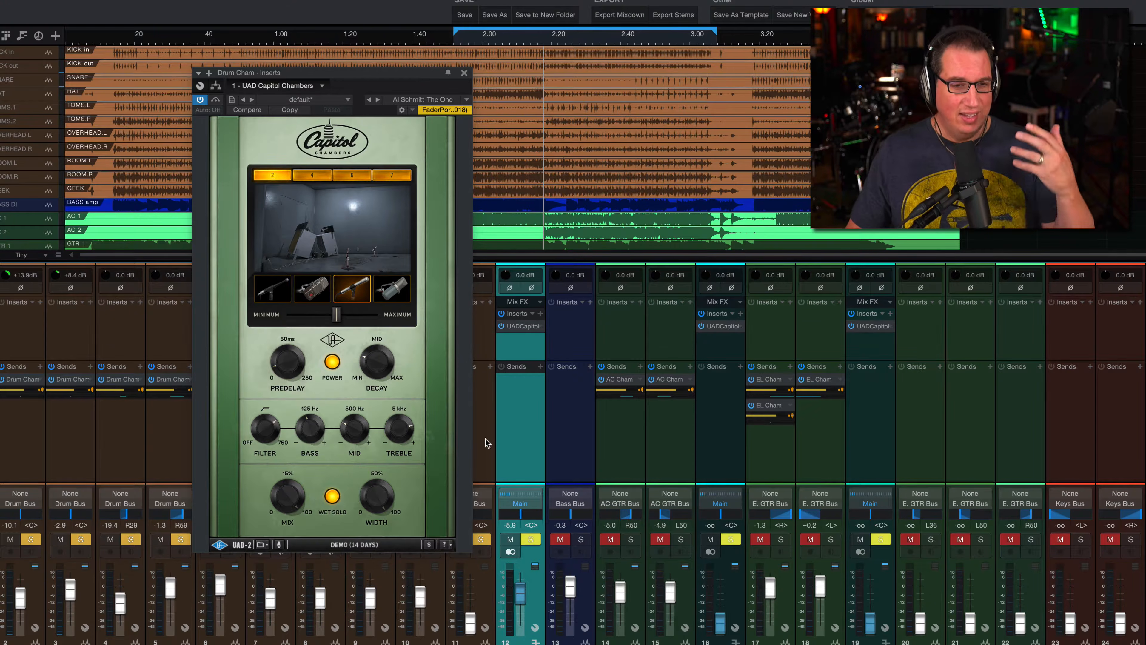
- Move the Capitol Chambers window slightly lower, raise the Drum Cham fader to +0.7 dB and resume playback
left_click_drag(372, 76, 372, 88)
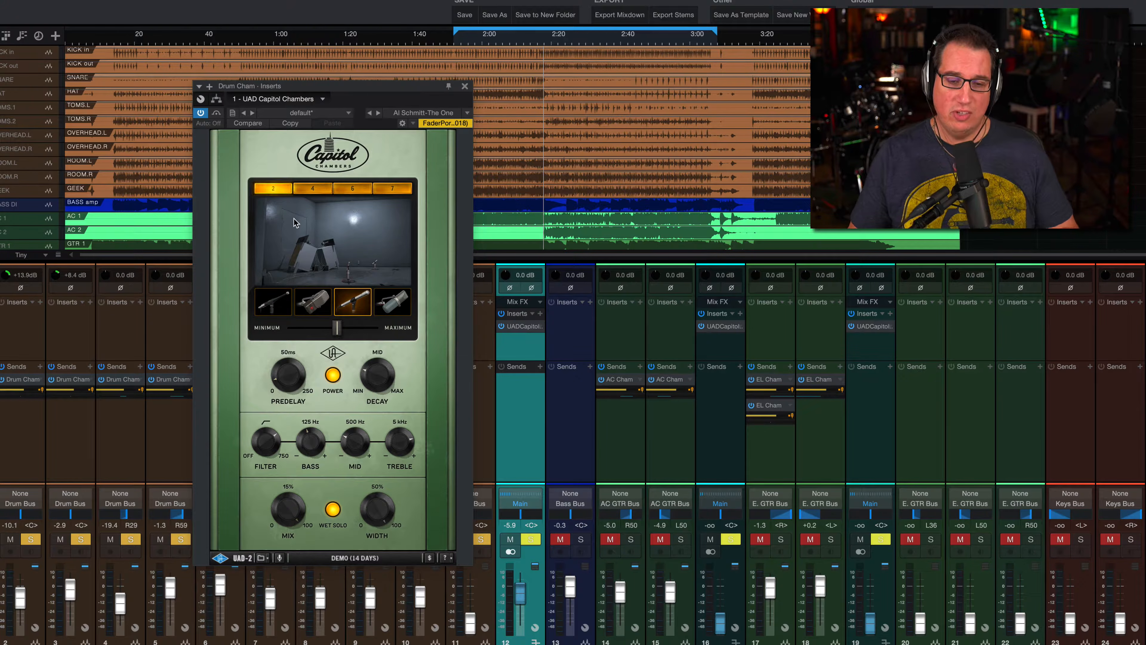
left_click_drag(519, 593, 522, 583)
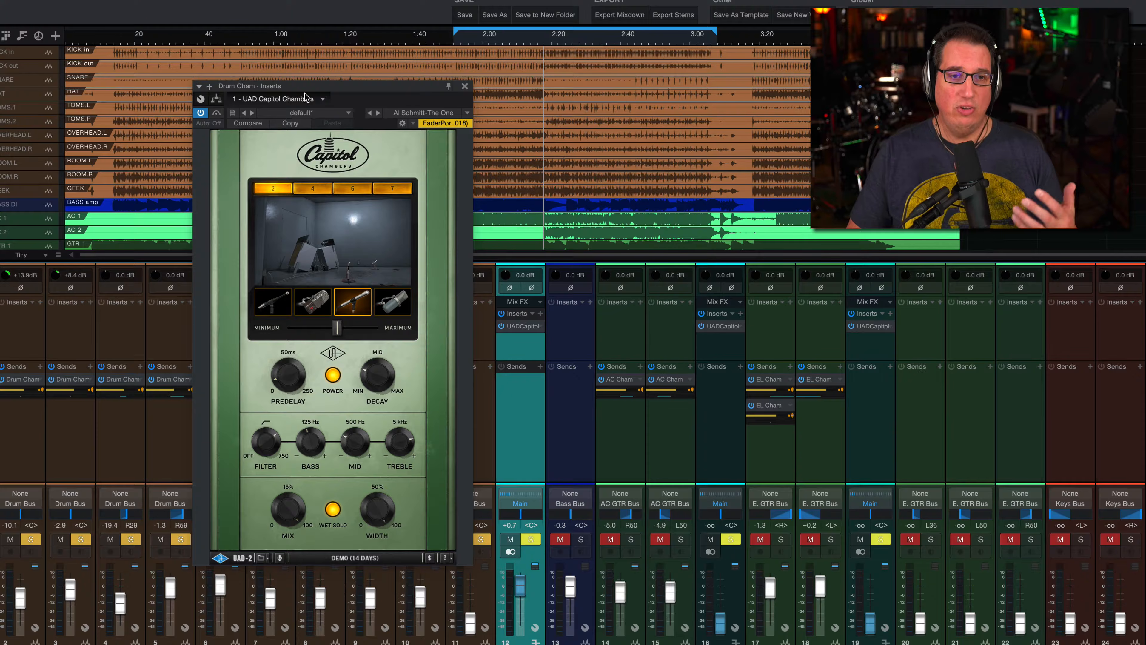
left_click_drag(313, 87, 318, 88)
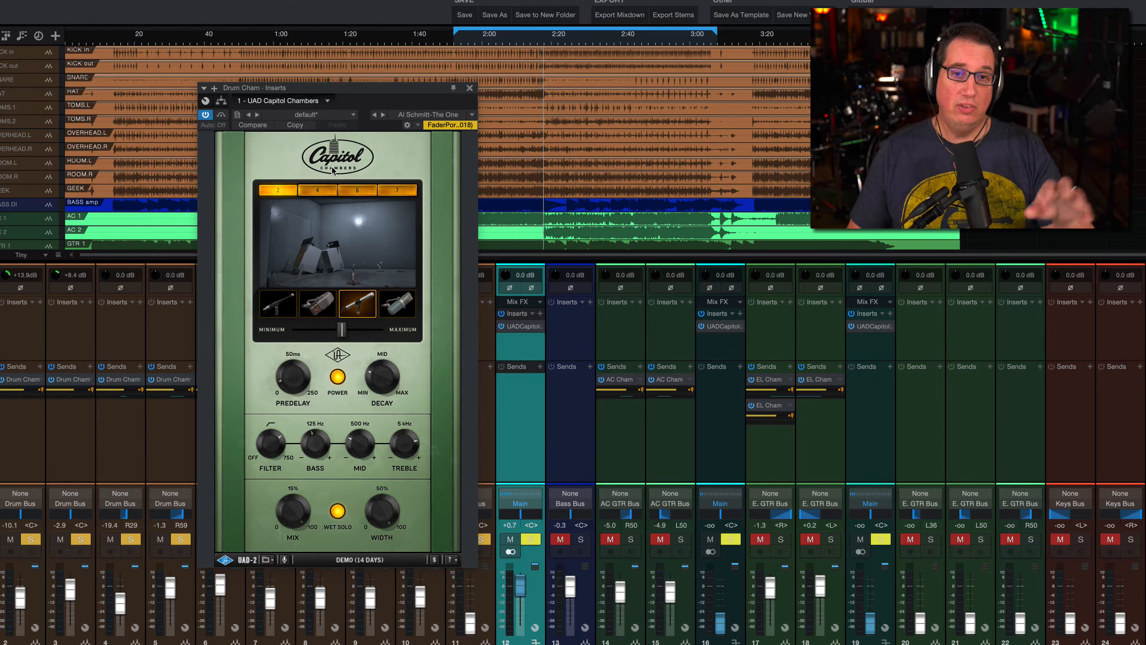
key("space")
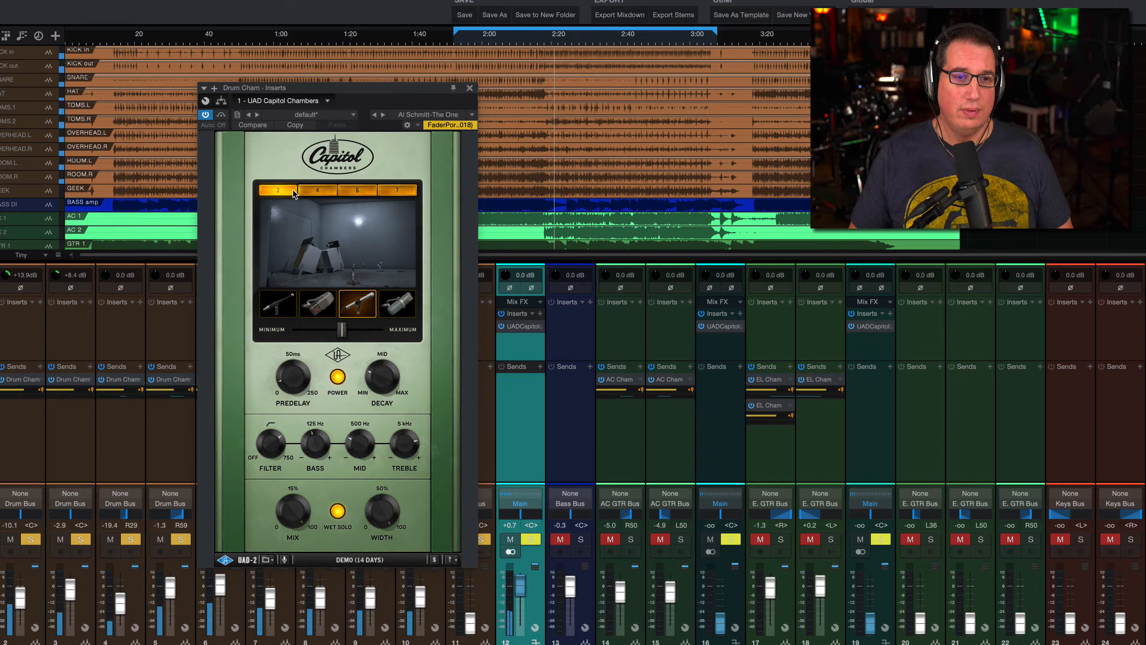
- Audition chambers 4, 6 and 7 with the SM80 microphone on the drums and settle on chamber 6
left_click(314, 191)
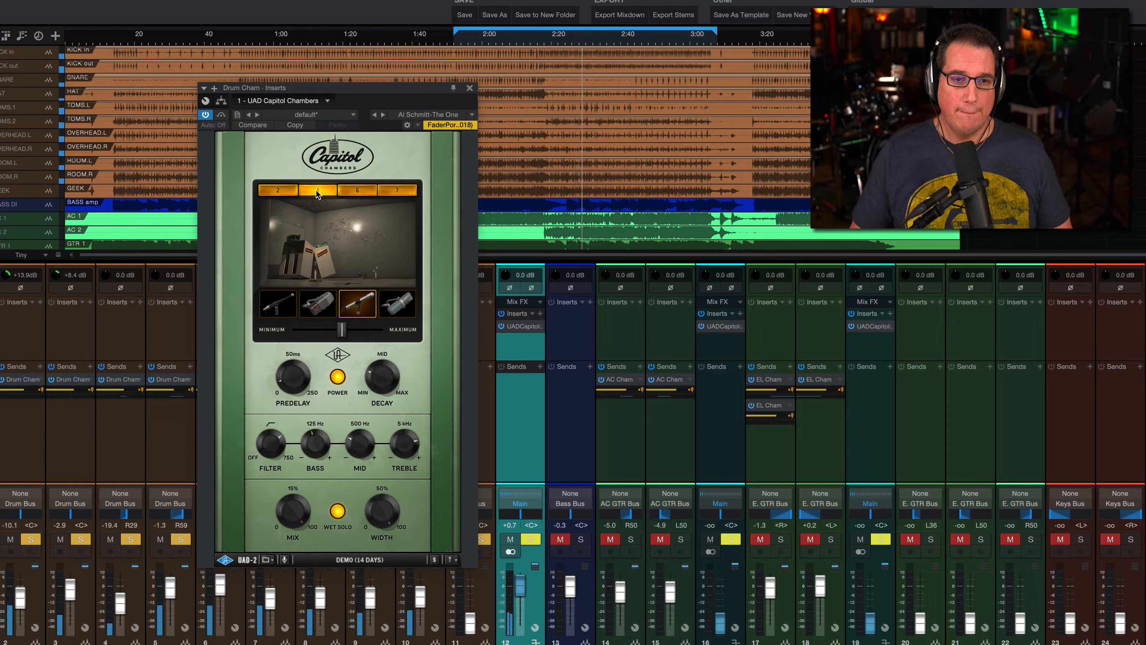
left_click(353, 189)
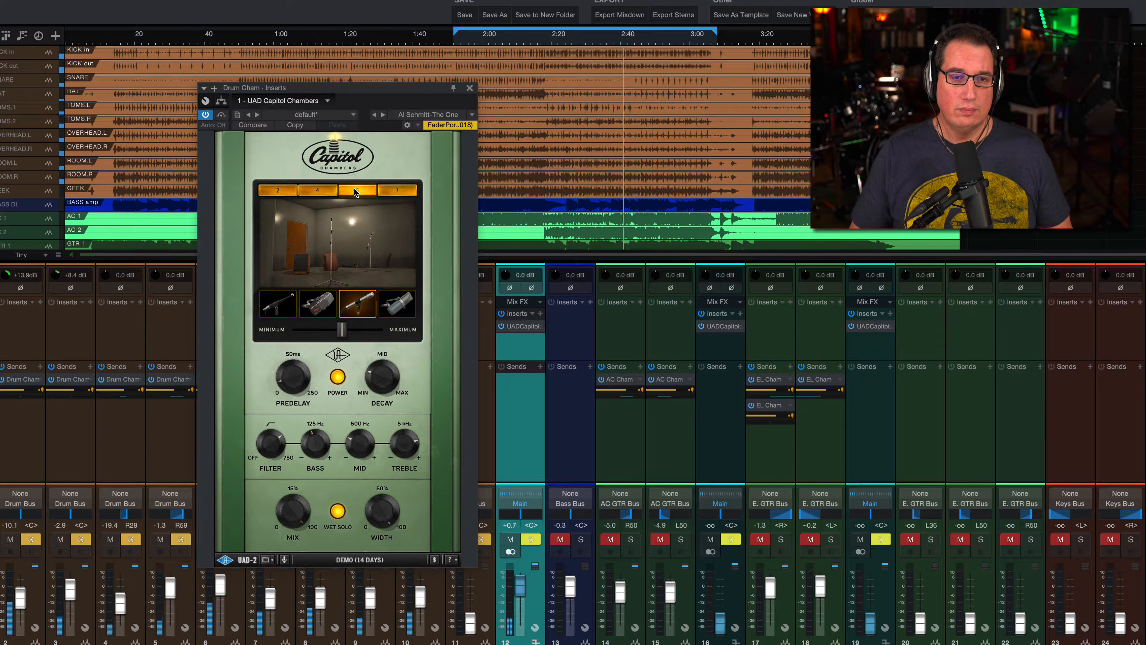
left_click(394, 192)
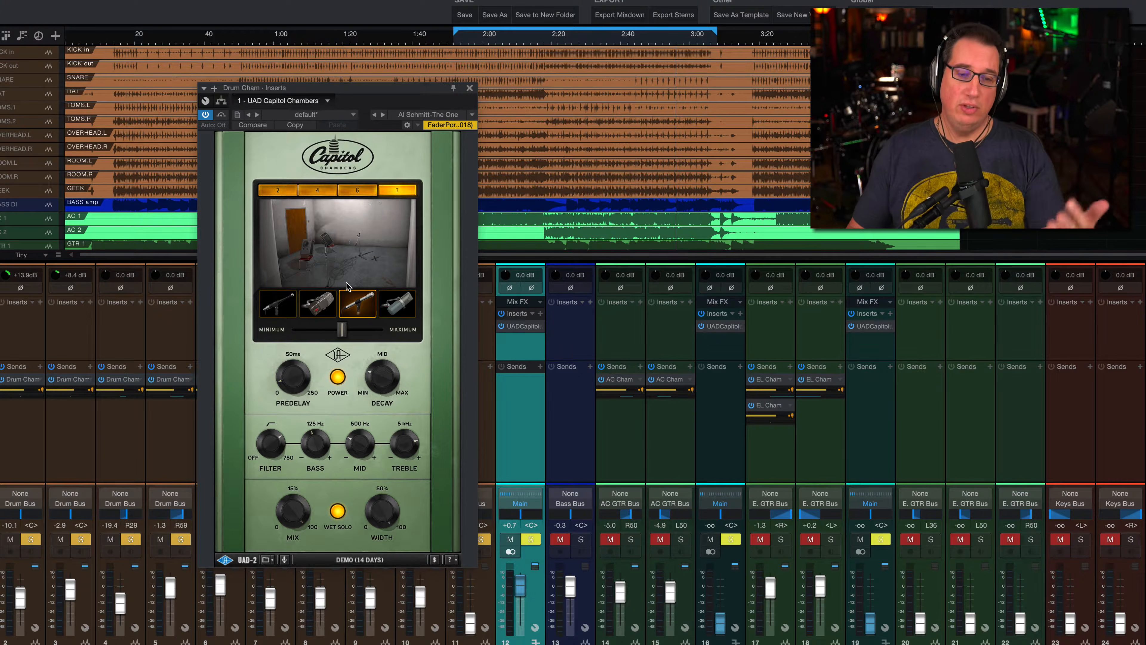
left_click(356, 189)
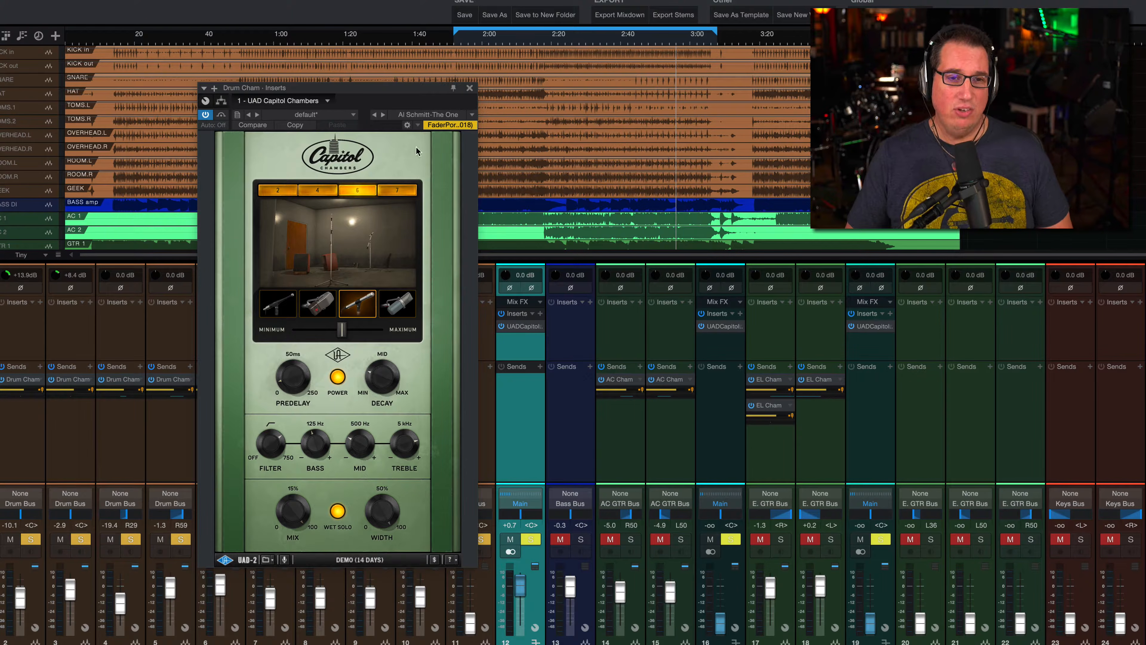
key("space")
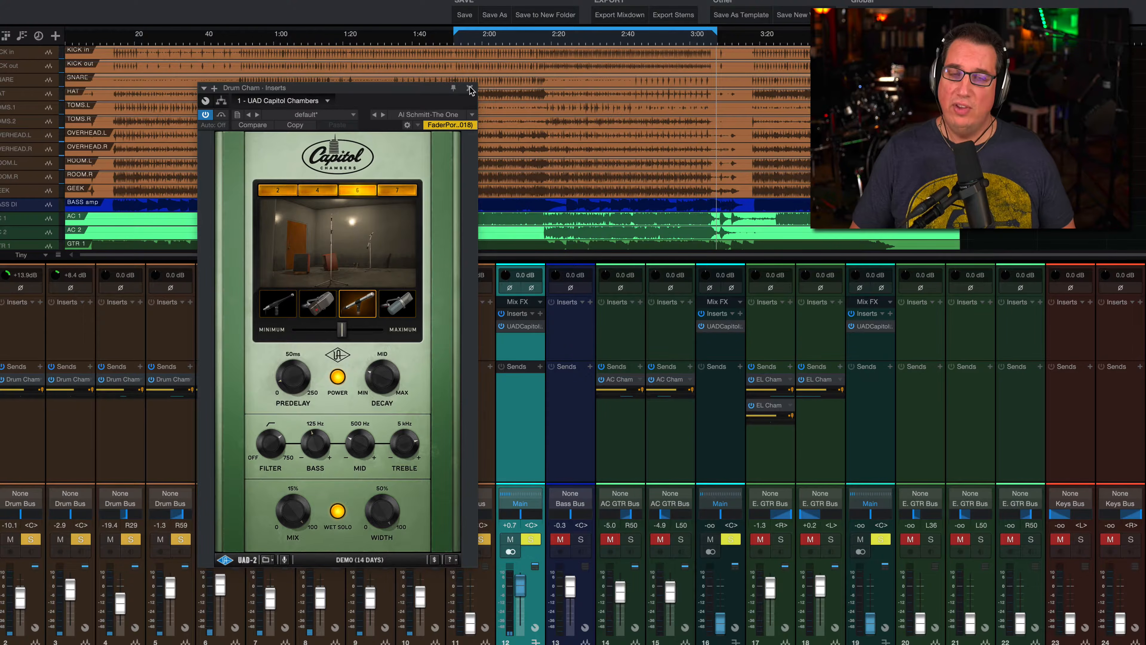
- Lower the Drum Cham fader to -11.2 dB and solo the two acoustic guitar channels, AC 1 and AC 2
left_click_drag(520, 587, 517, 601)
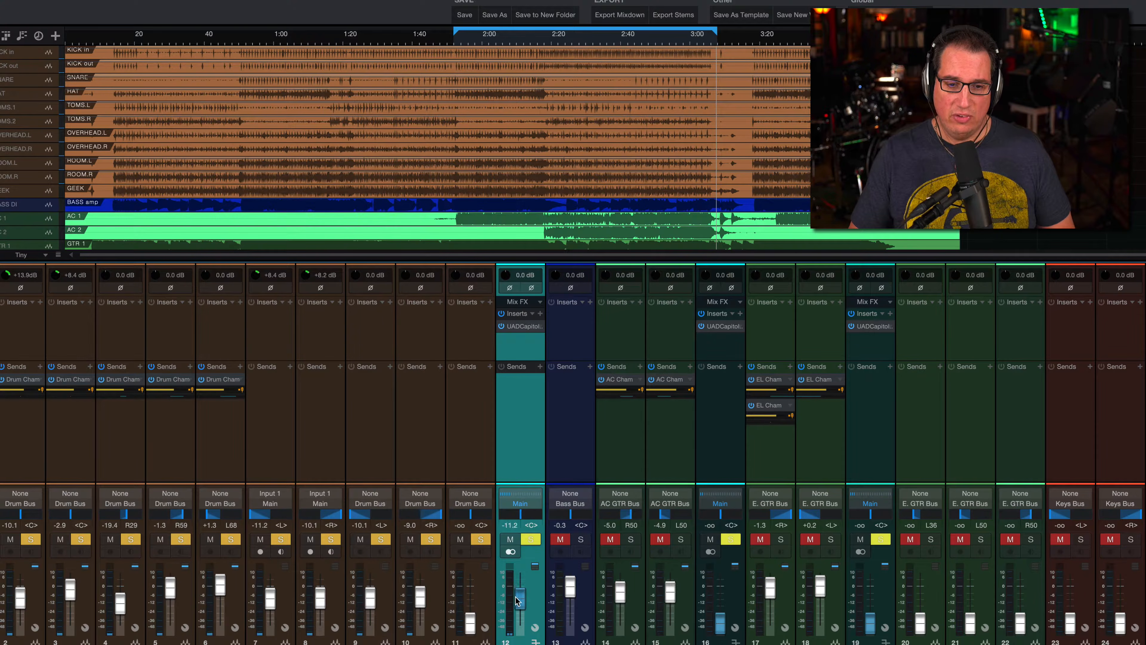
left_click(679, 542)
left_click(663, 541)
left_click(632, 540)
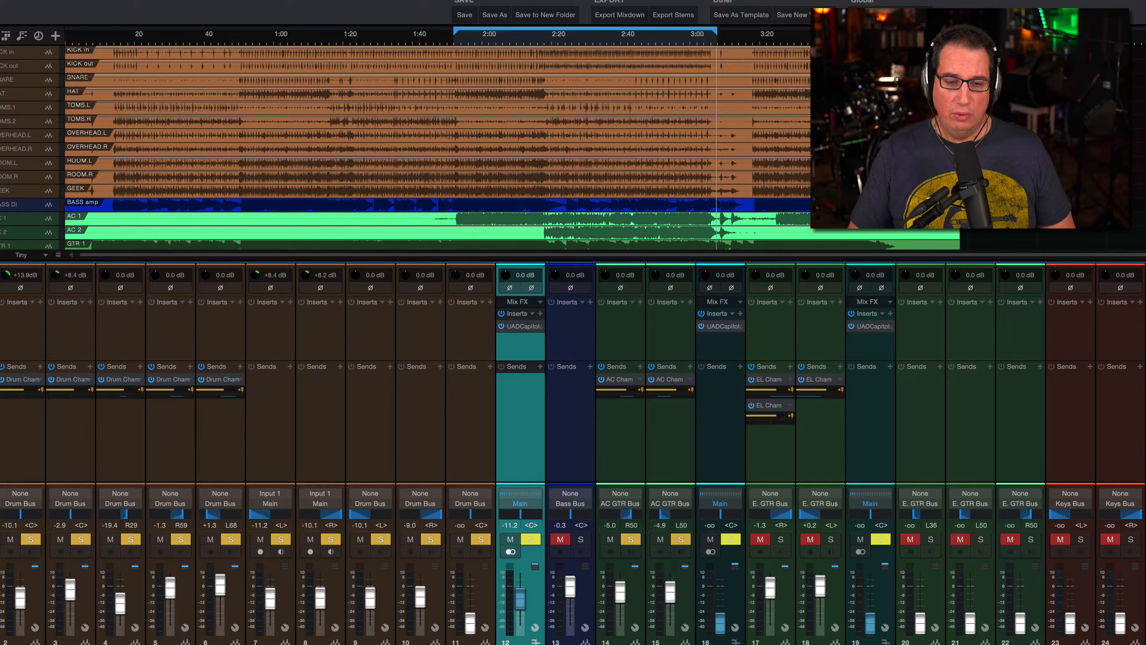
- Start playback from the loop start and open the AC Cham channel's UAD Capitol Chambers insert
key("space")
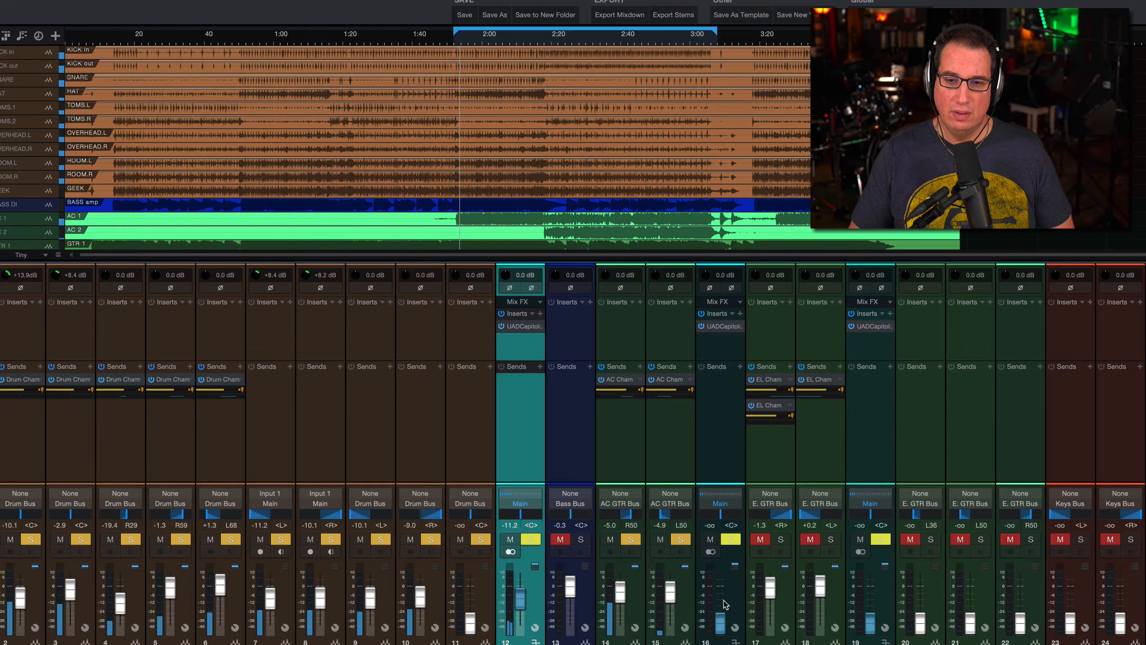
left_click(718, 326)
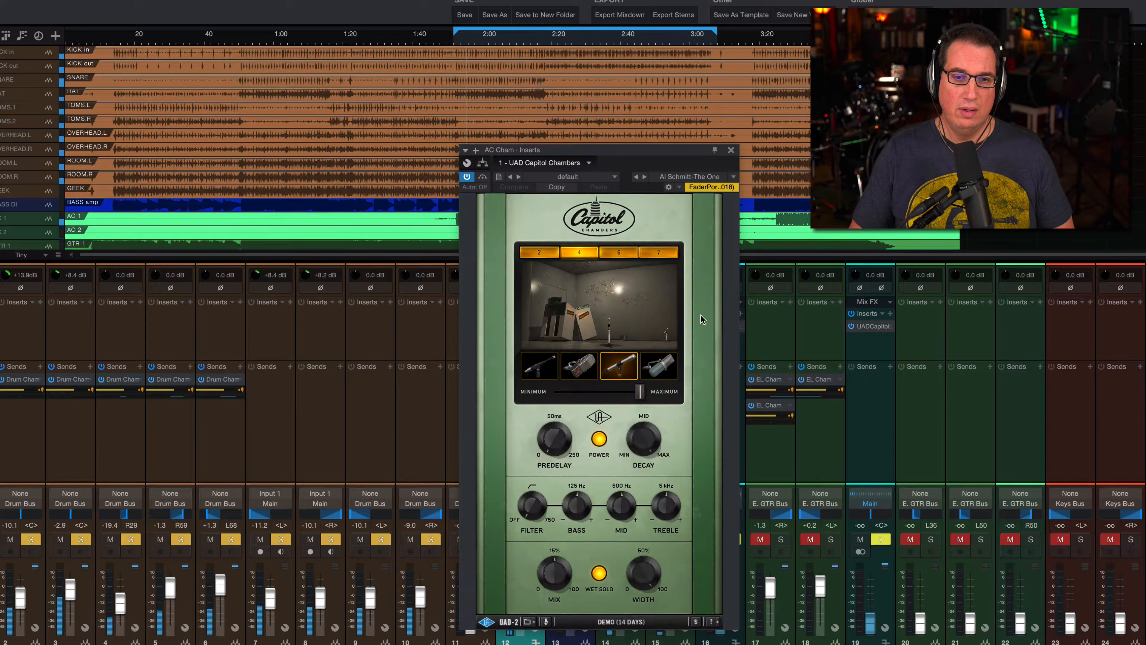
- Move the AC Cham plug-in window clear of the mixer, set the AC Cham fader to -13.2 dB and adjust the reverb's decay
left_click_drag(607, 155, 337, 130)
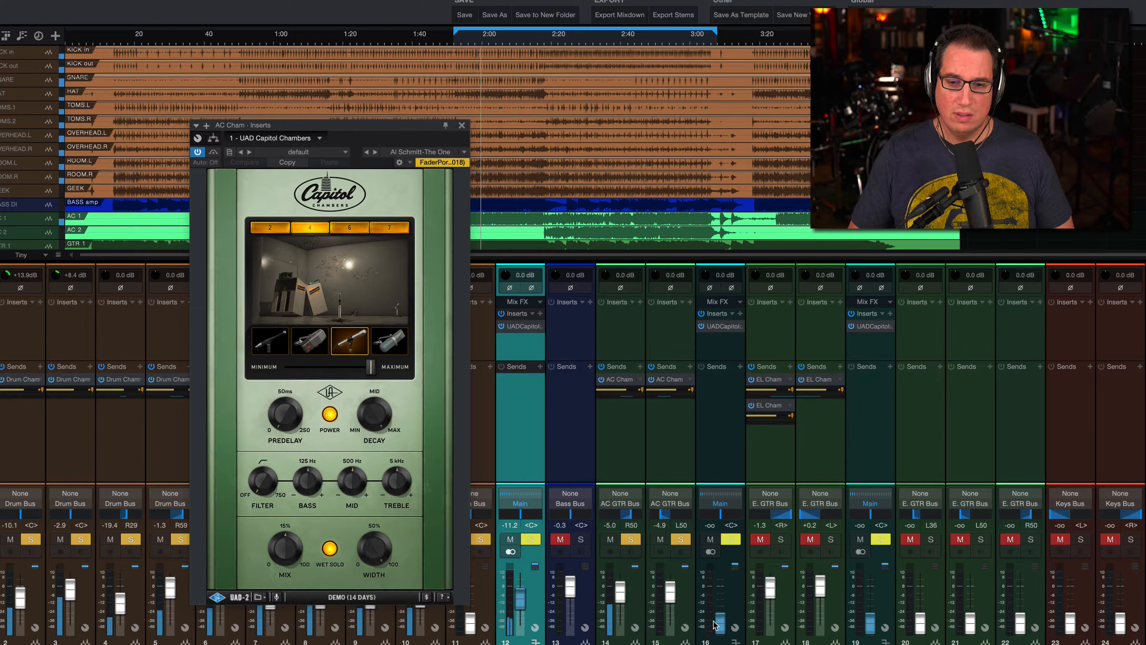
mouse_move(714, 626)
left_mouse_down()
mouse_move(714, 589)
mouse_move(711, 603)
left_mouse_up()
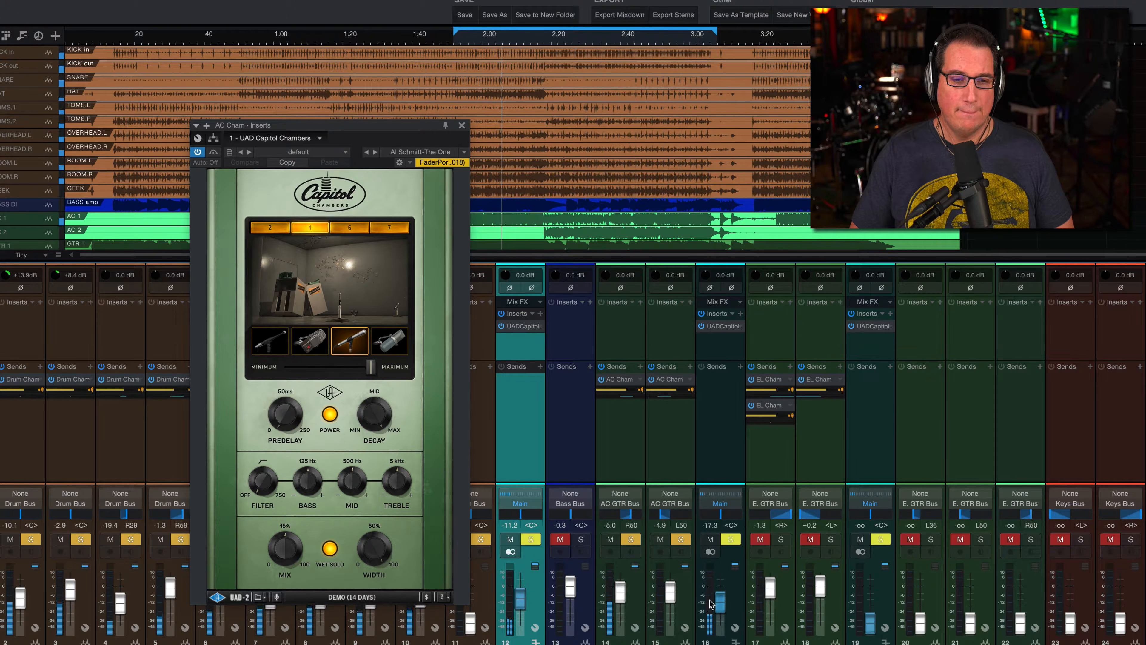
left_click_drag(374, 401, 364, 448)
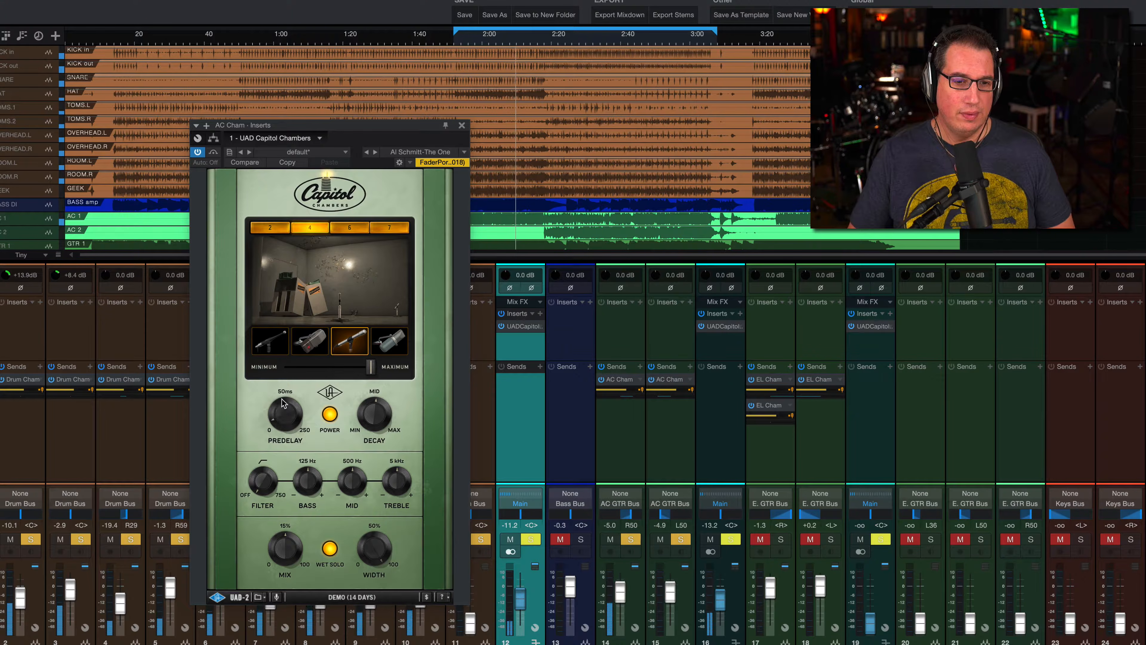
- Switch chamber 4 to its second microphone and set the microphone distance to about the middle of its range
left_click(310, 341)
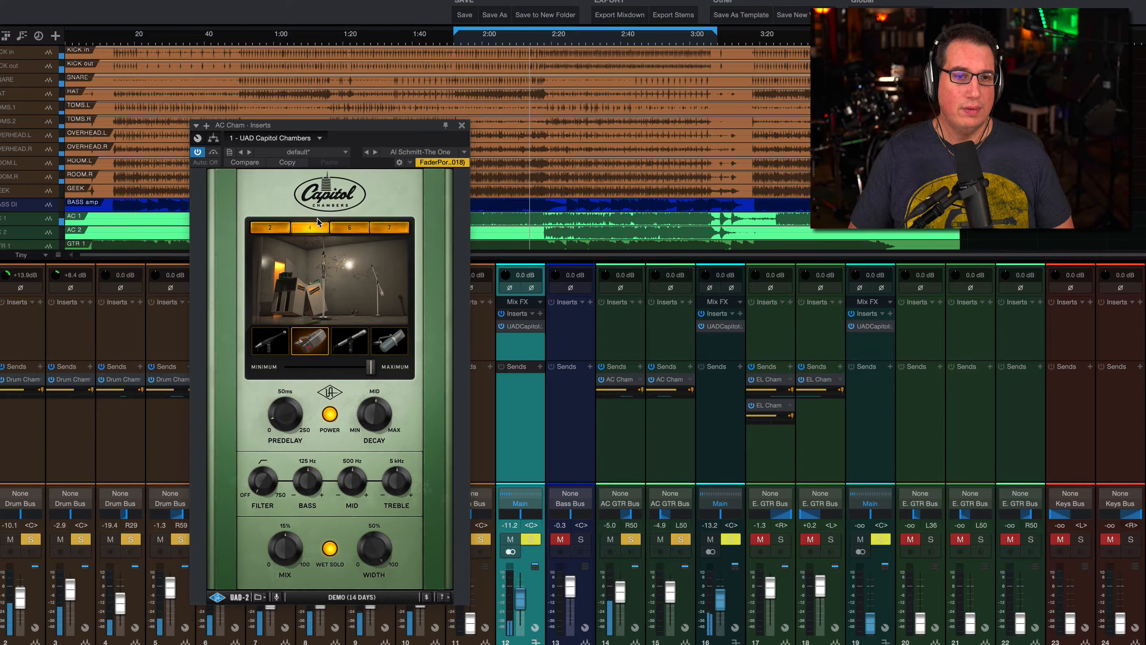
left_click_drag(370, 367, 342, 367)
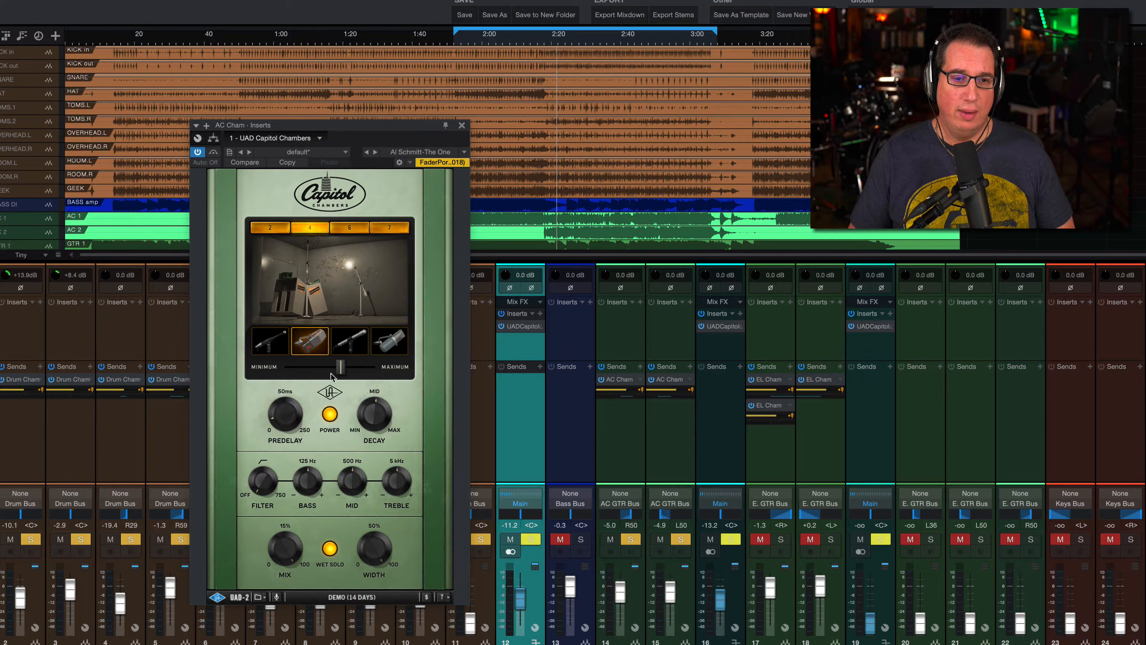
left_click_drag(340, 373, 333, 373)
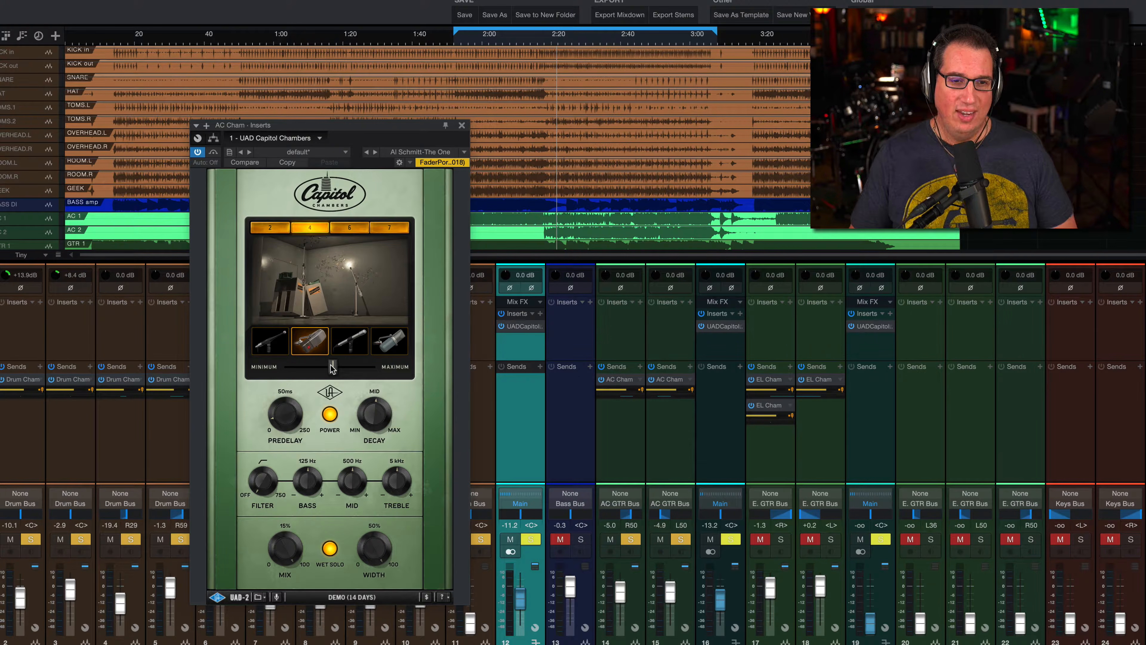
left_click_drag(332, 368, 327, 368)
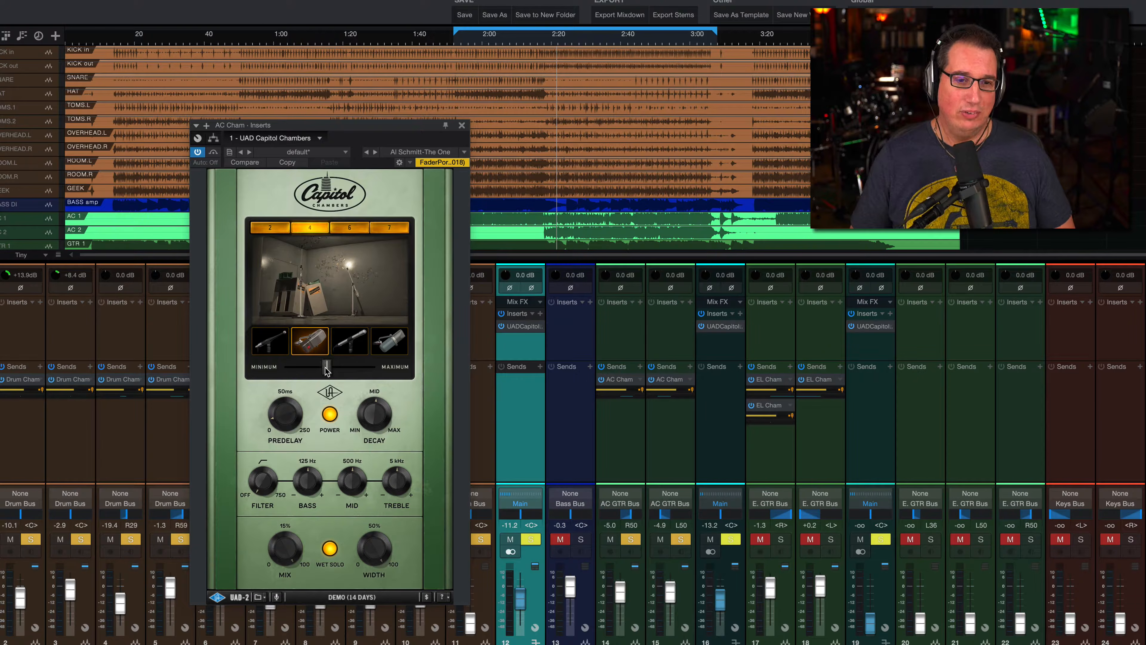
left_click_drag(327, 368, 332, 368)
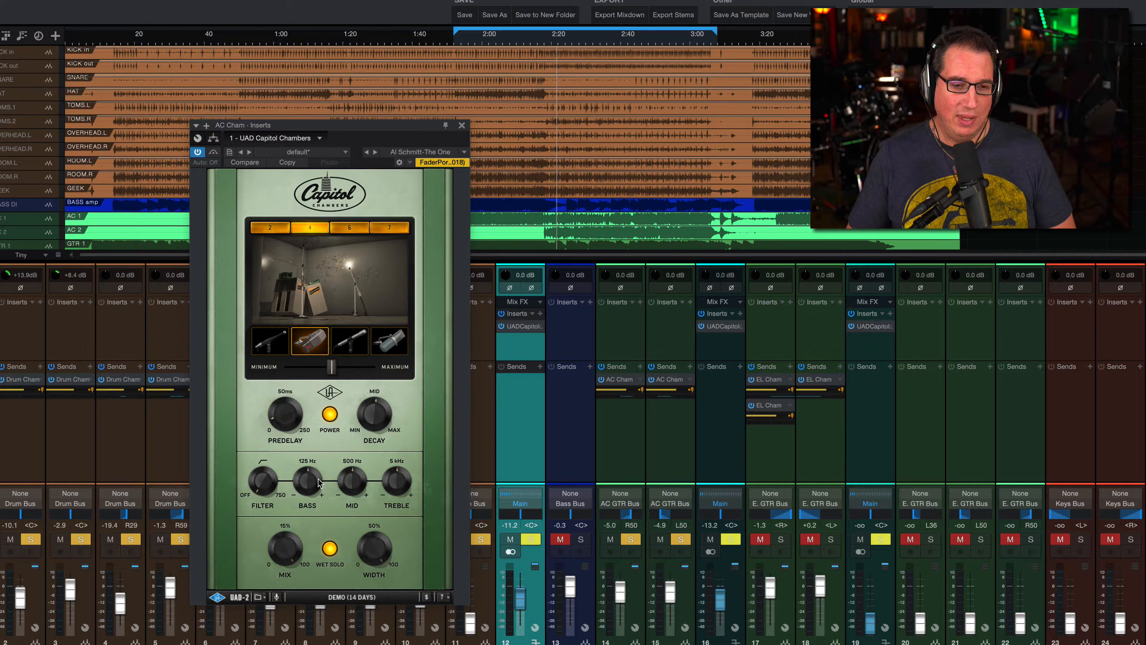
- Resume playback, adjust the AC Cham reverb's low-cut filter and lower the AC Cham fader to -16.3 dB, closing the plug-in window
key("space")
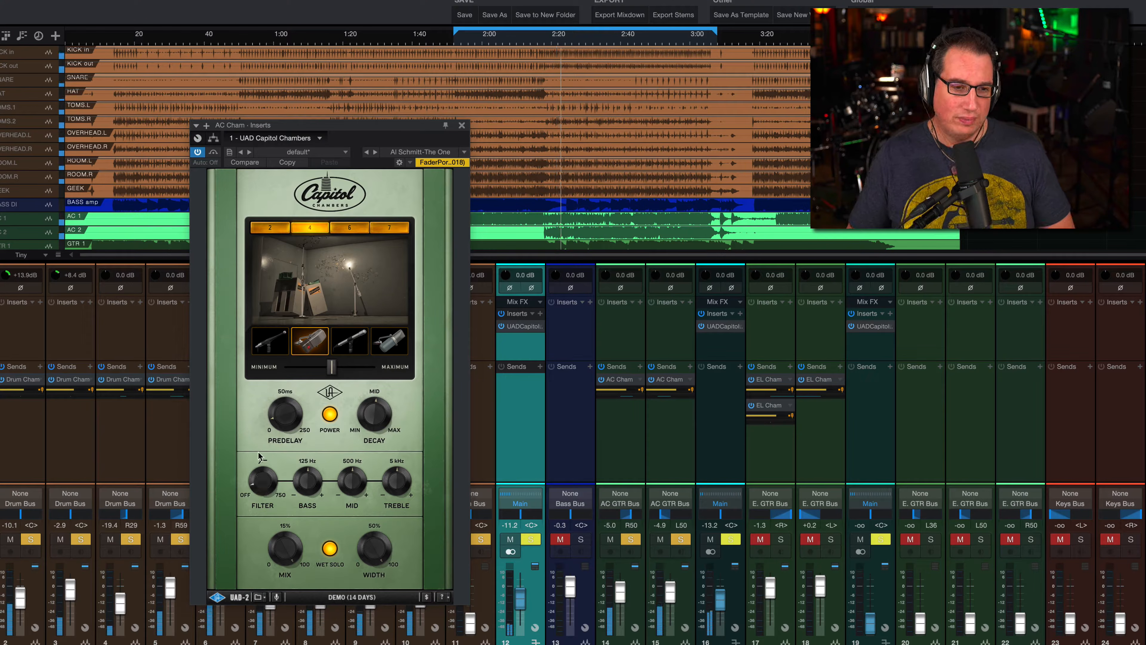
left_click_drag(258, 454, 257, 433)
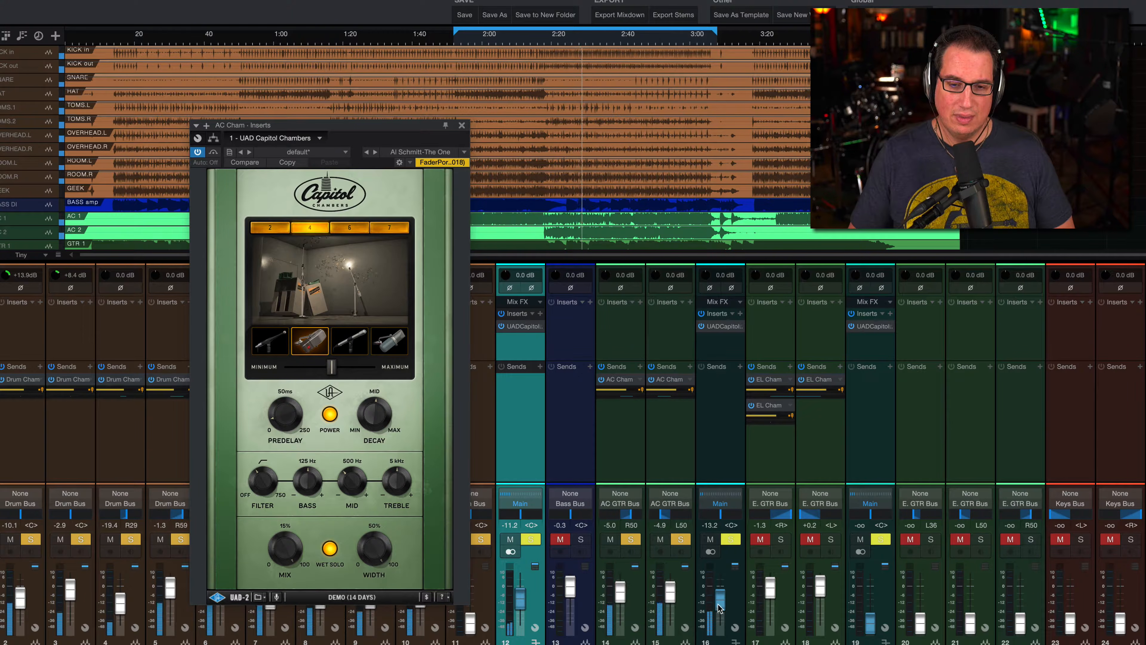
left_click_drag(720, 608, 719, 610)
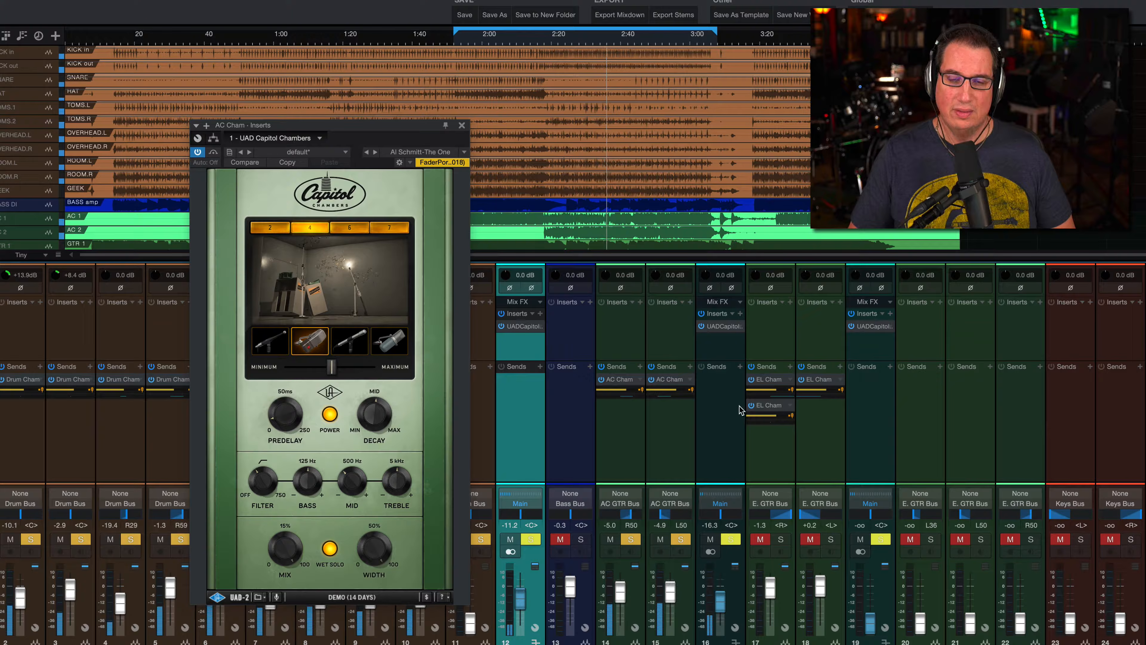
left_click(461, 127)
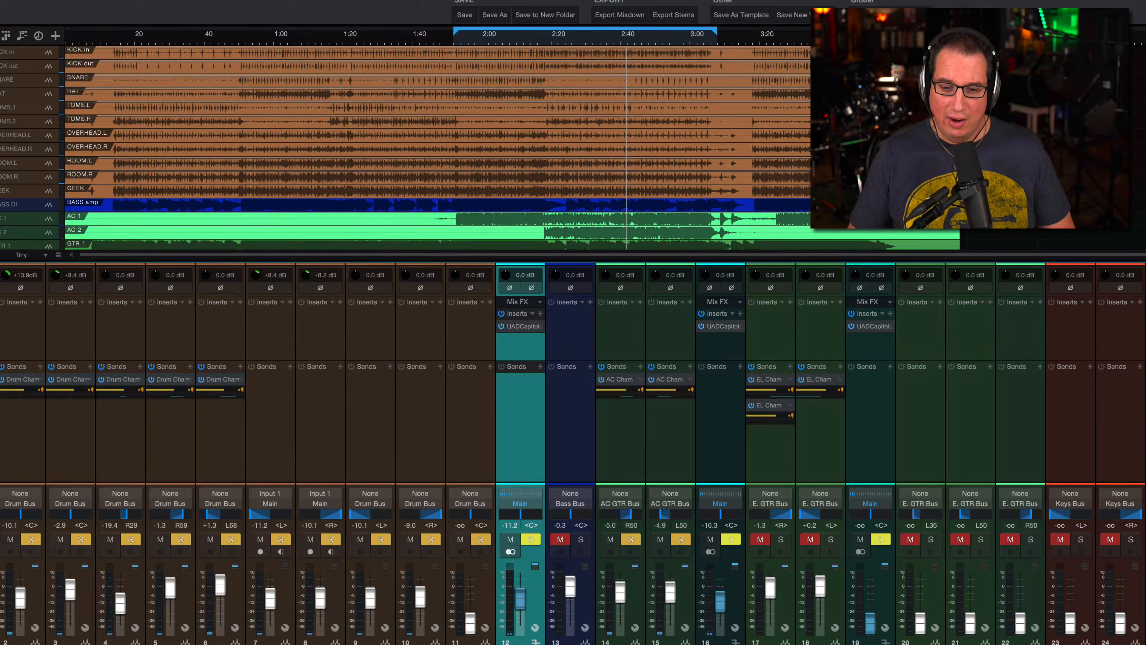
- Solo the GTR 1 and GTR 2 channels and lower both faders to -6.5 dB
left_click(751, 446)
left_click(815, 447)
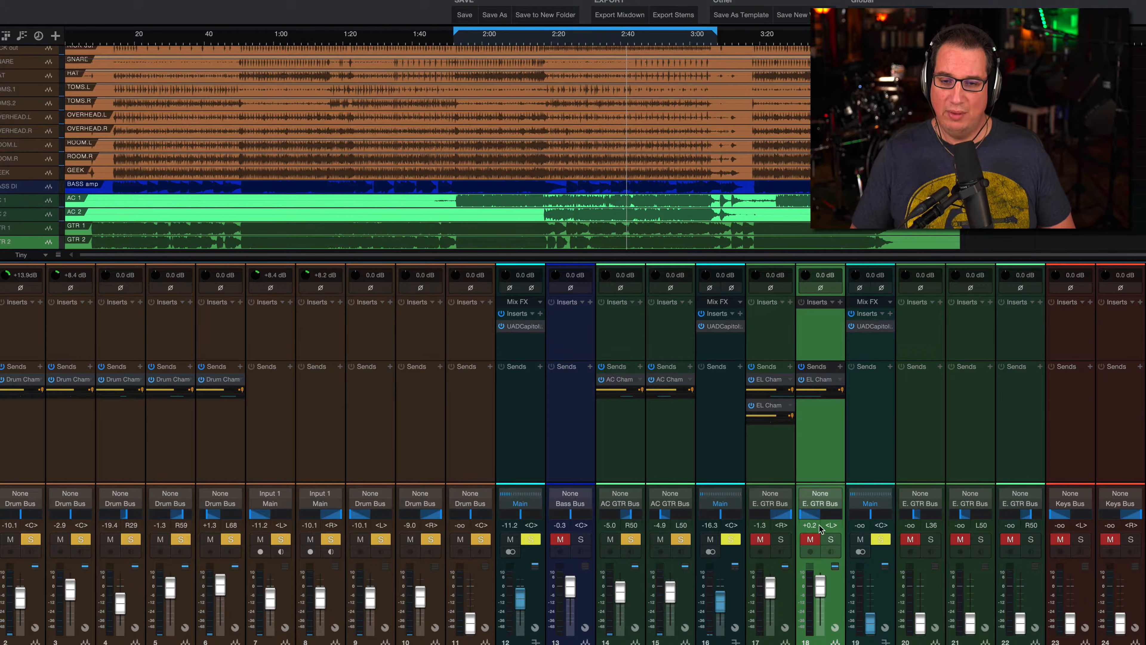
left_click(811, 540)
left_click(761, 540)
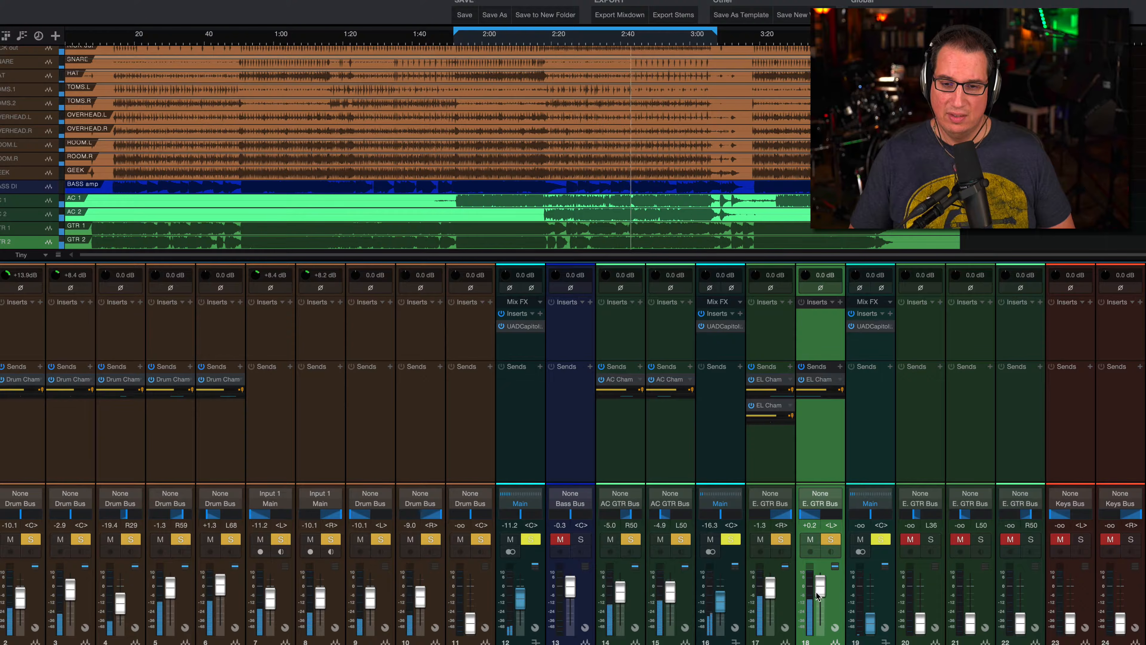
mouse_move(818, 589)
left_mouse_down()
mouse_move(768, 597)
mouse_move(815, 598)
left_mouse_up()
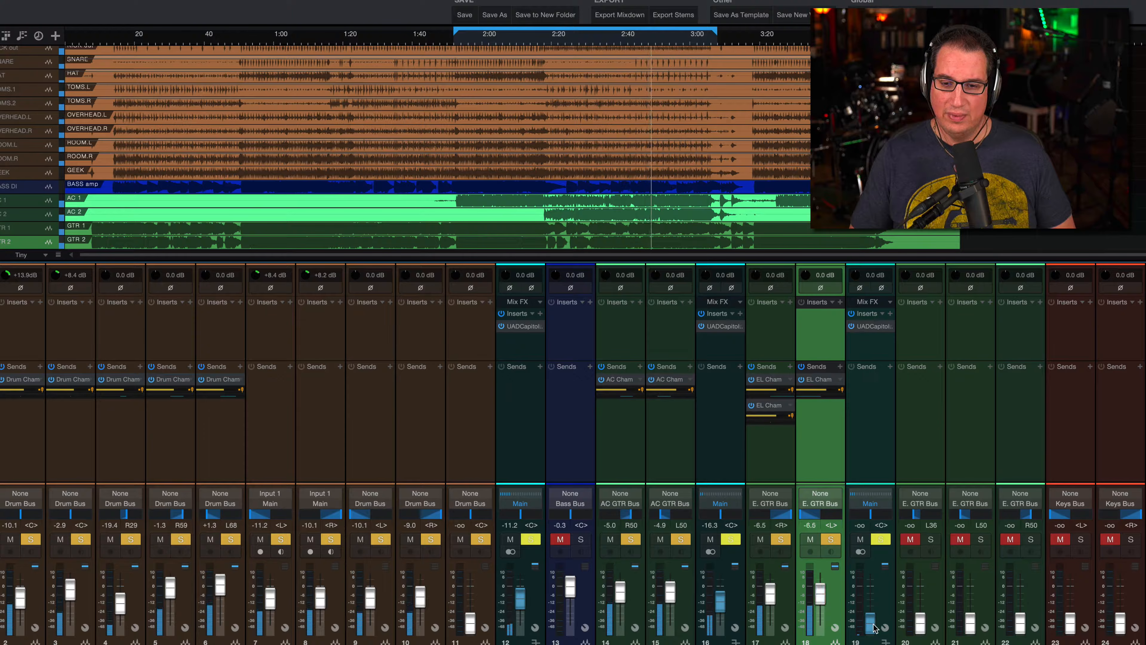
- Raise the EL Cham fader to -19.4 dB and open its UAD Capitol Chambers insert clear of the guitar channels
left_click_drag(871, 623, 870, 604)
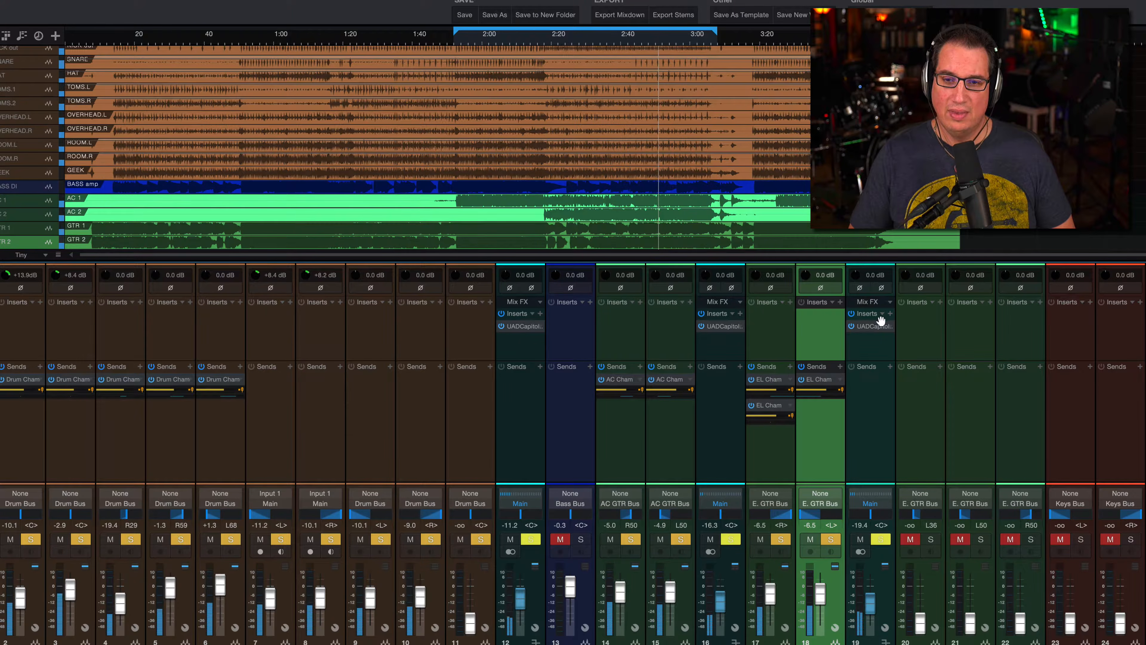
left_click(871, 326)
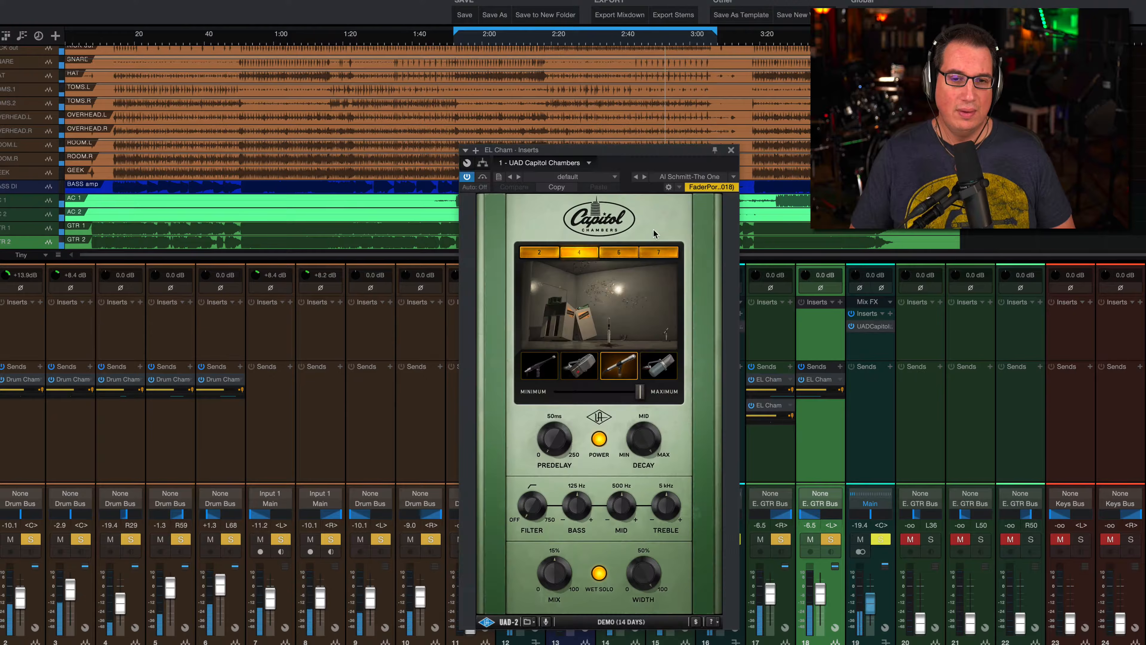
left_click_drag(562, 150, 372, 138)
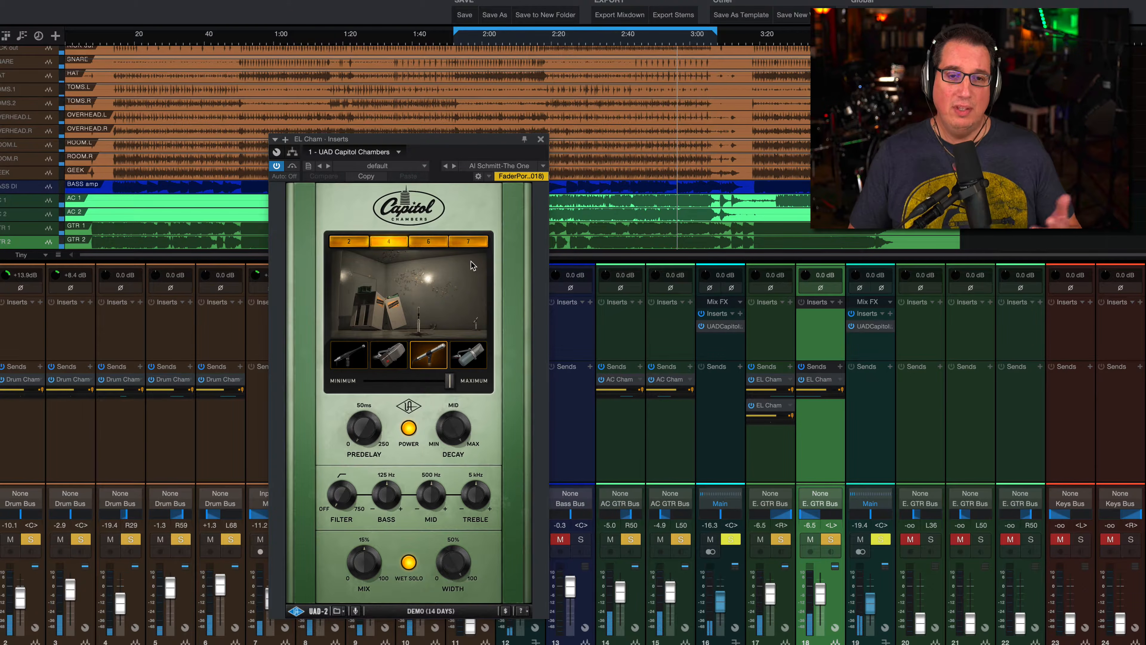
- Choose chamber 7 with the first microphone, place it about two thirds toward maximum distance and adjust the decay
left_click(467, 241)
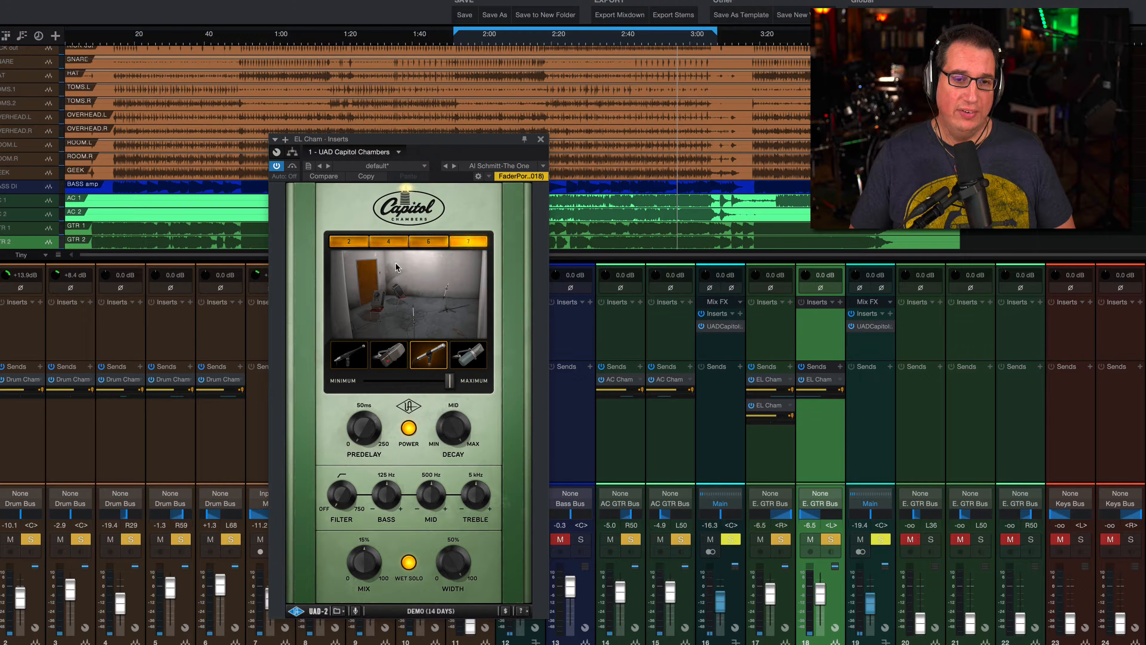
left_click(349, 356)
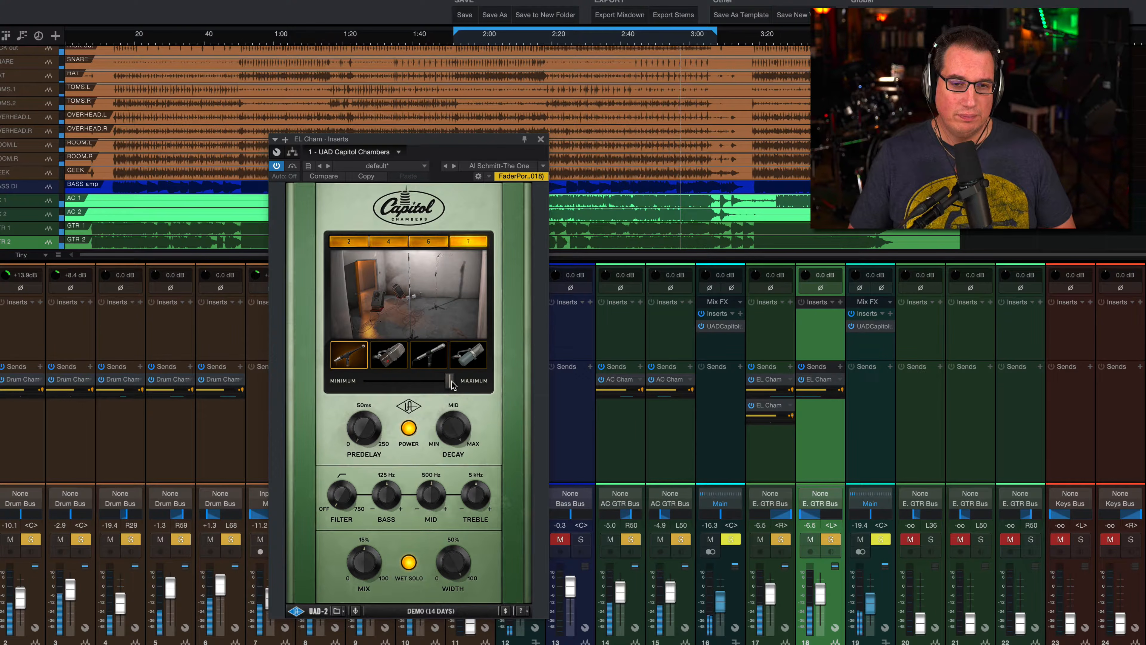
left_click_drag(449, 380, 424, 385)
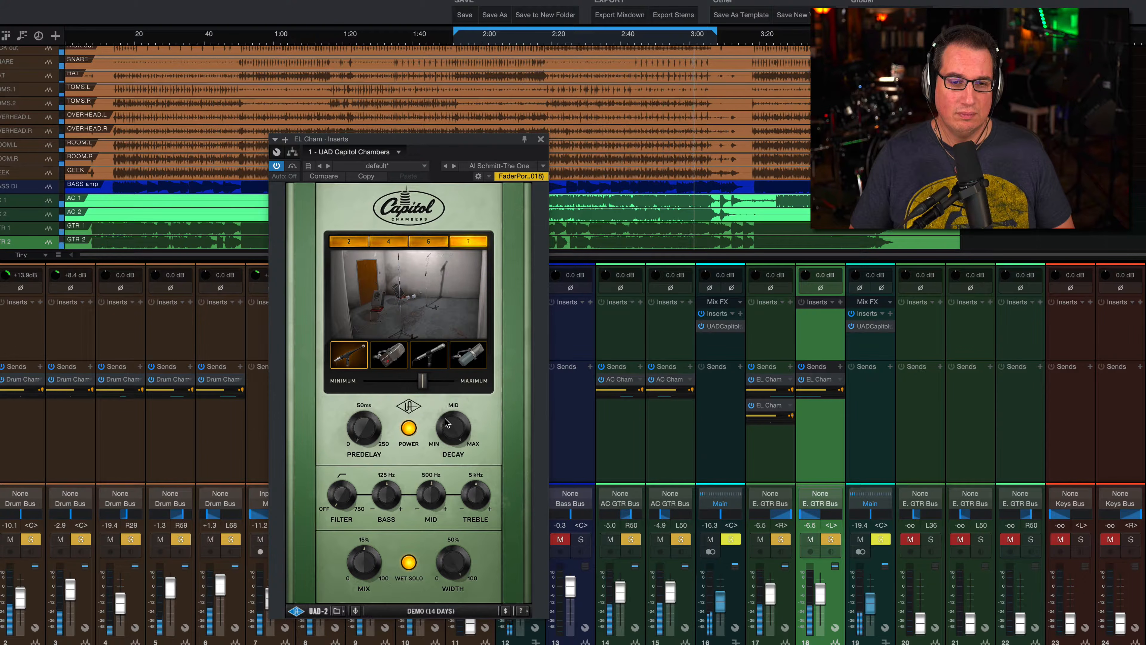
left_click_drag(441, 446, 440, 457)
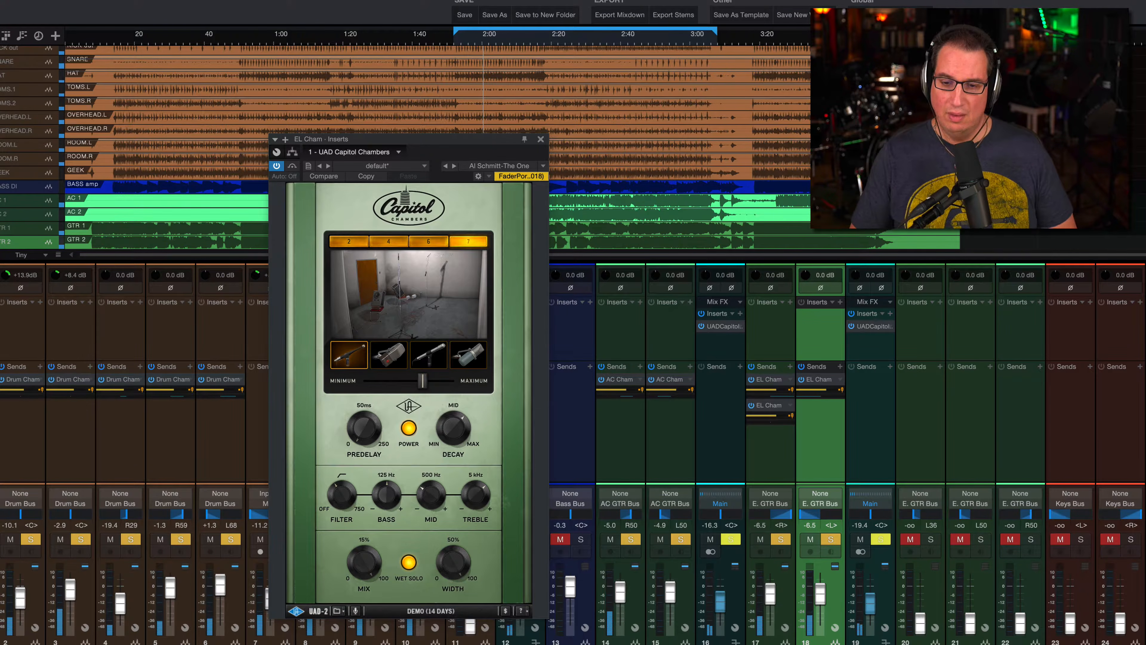
- Audition the EL Cham fader at -8.0 dB, close the plug-in window and settle the fader at -18.4 dB during playback
left_click_drag(873, 605, 872, 598)
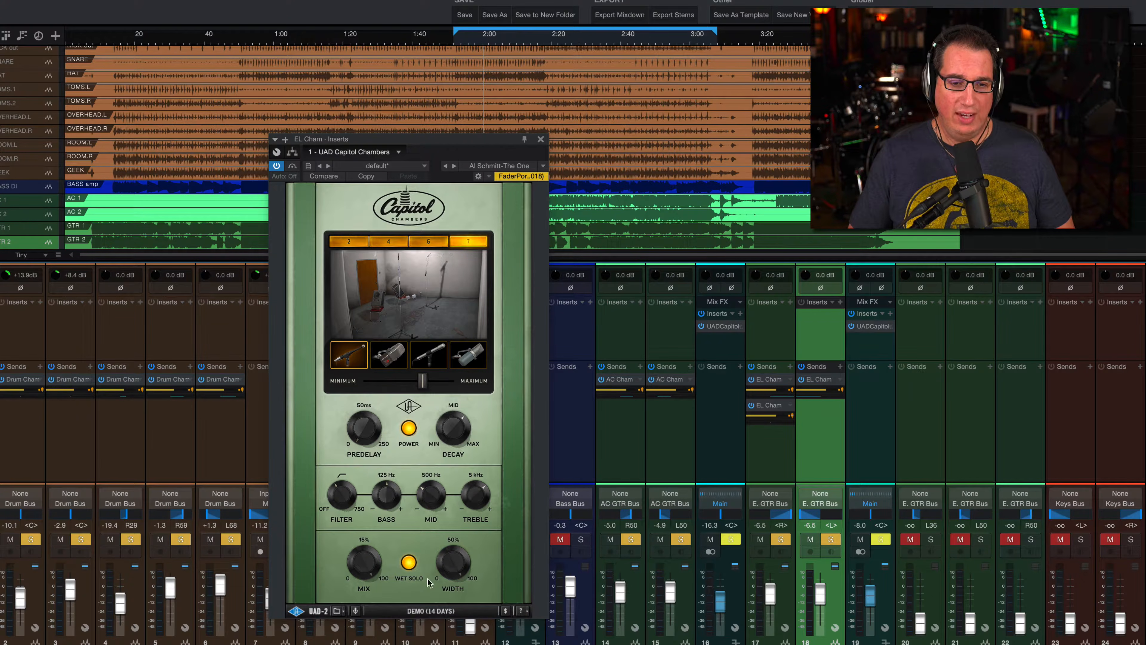
left_click(540, 140)
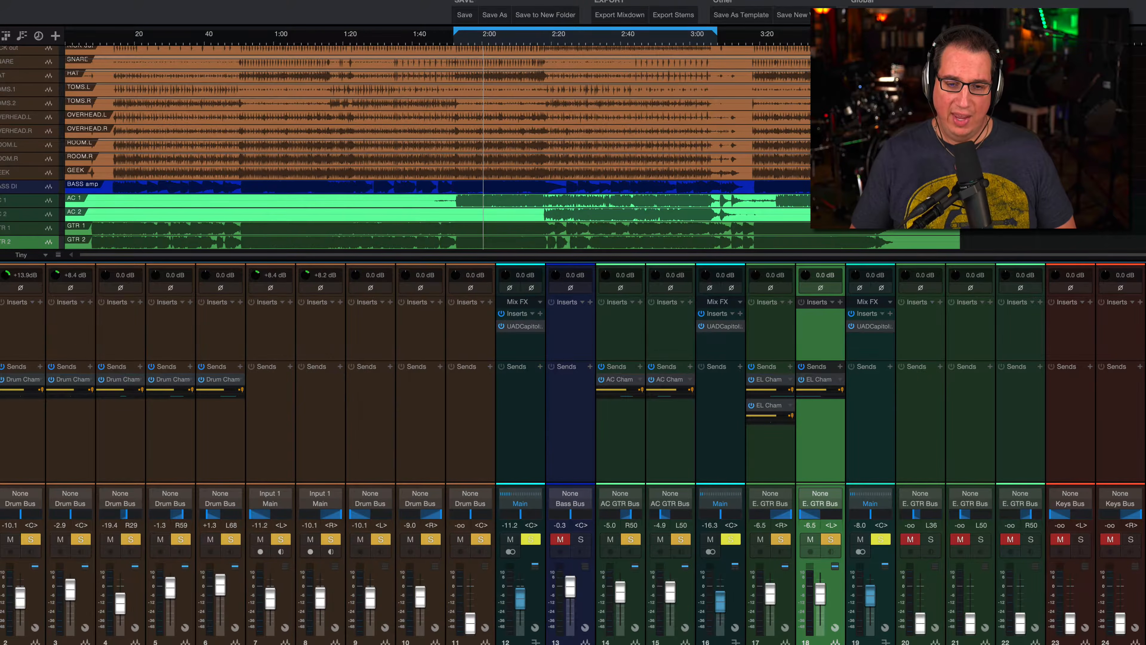
key("space")
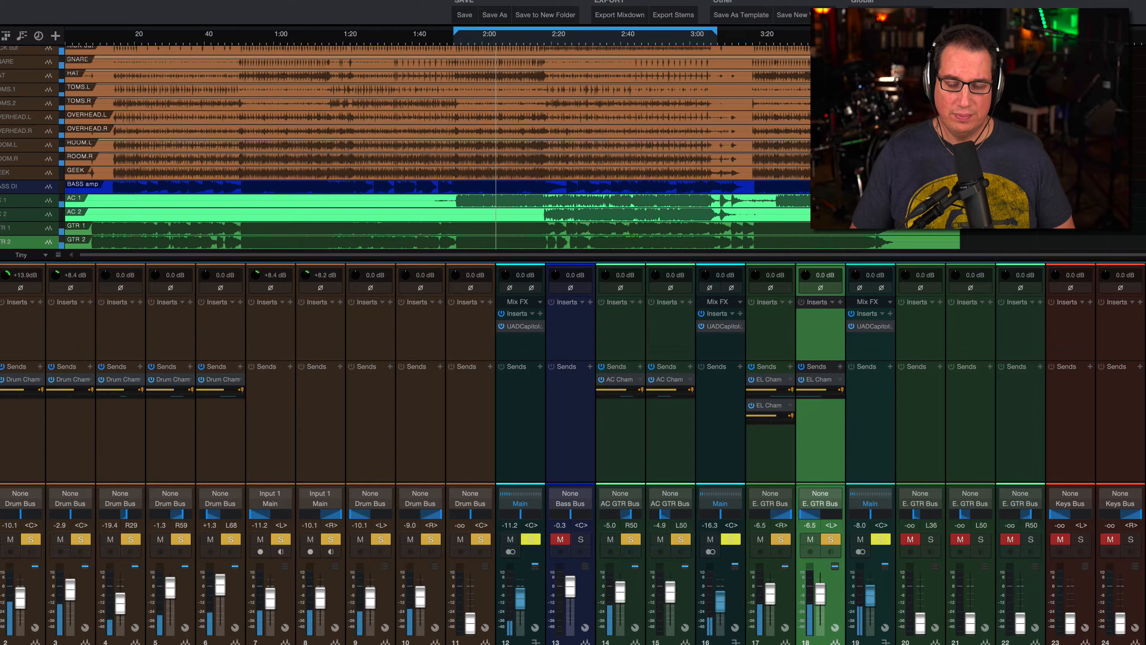
left_click_drag(870, 596, 867, 604)
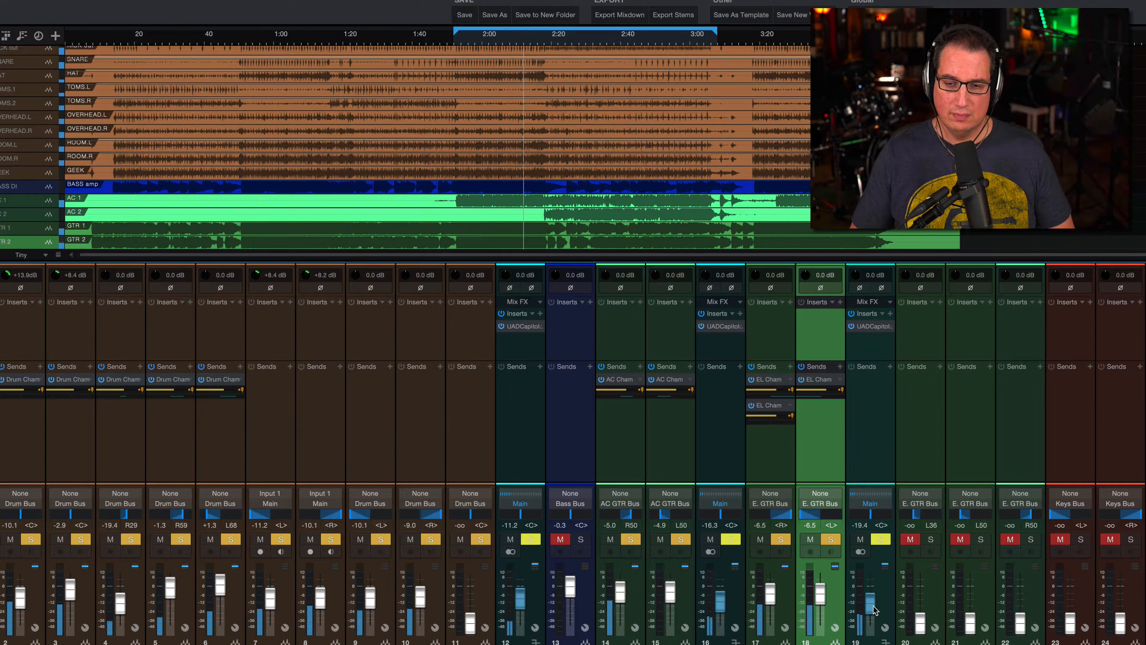
left_click_drag(869, 609, 869, 606)
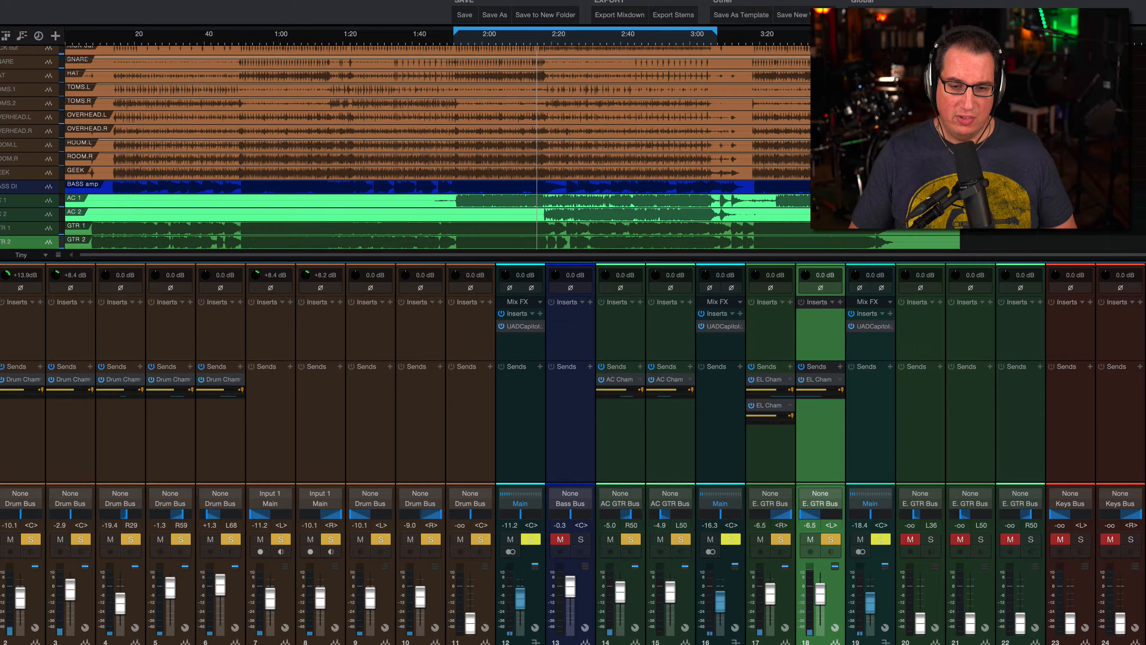
- Move the AC Cham and EL Cham channels directly beside Drum Cham in the mixer
left_click(520, 599)
left_click_drag(720, 641, 552, 641)
left_click_drag(870, 641, 606, 585)
left_click(524, 602)
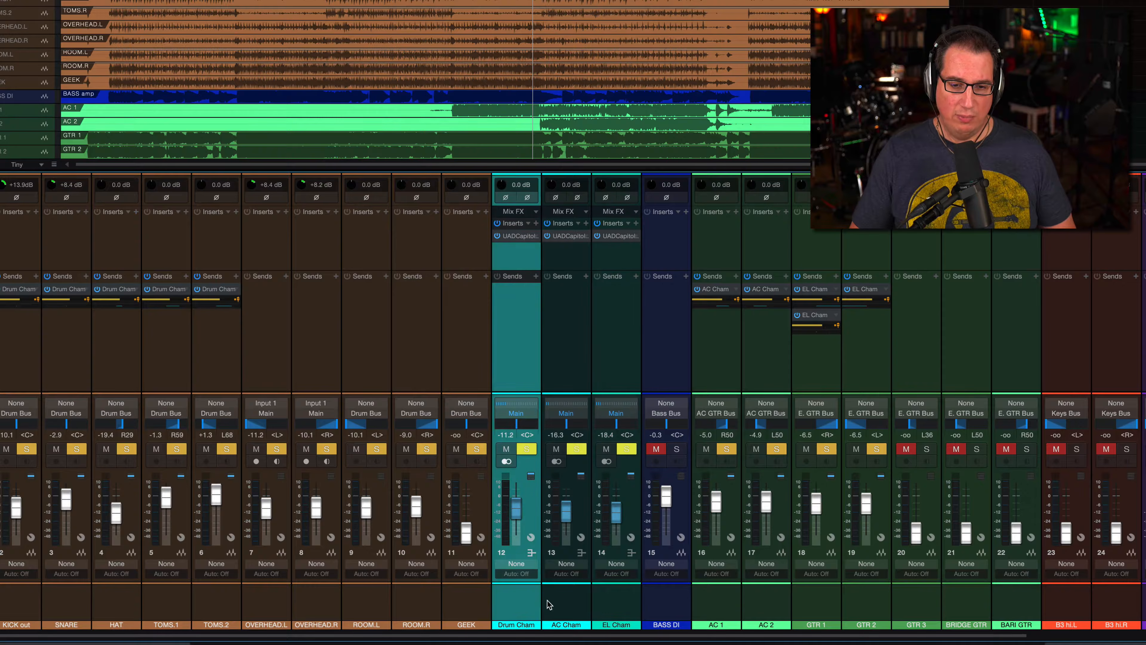
- Select Drum Cham, AC Cham and EL Cham together and try to switch their solo state as a group
left_click(555, 604)
left_click(603, 605)
left_click(516, 602)
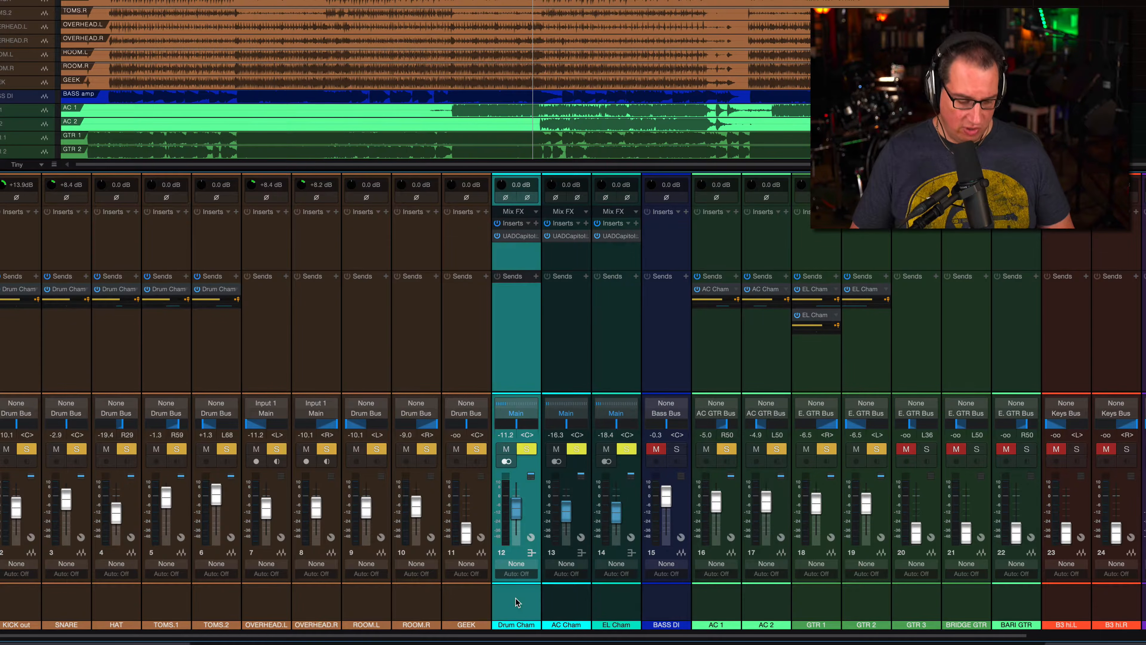
left_click(575, 599, "shift")
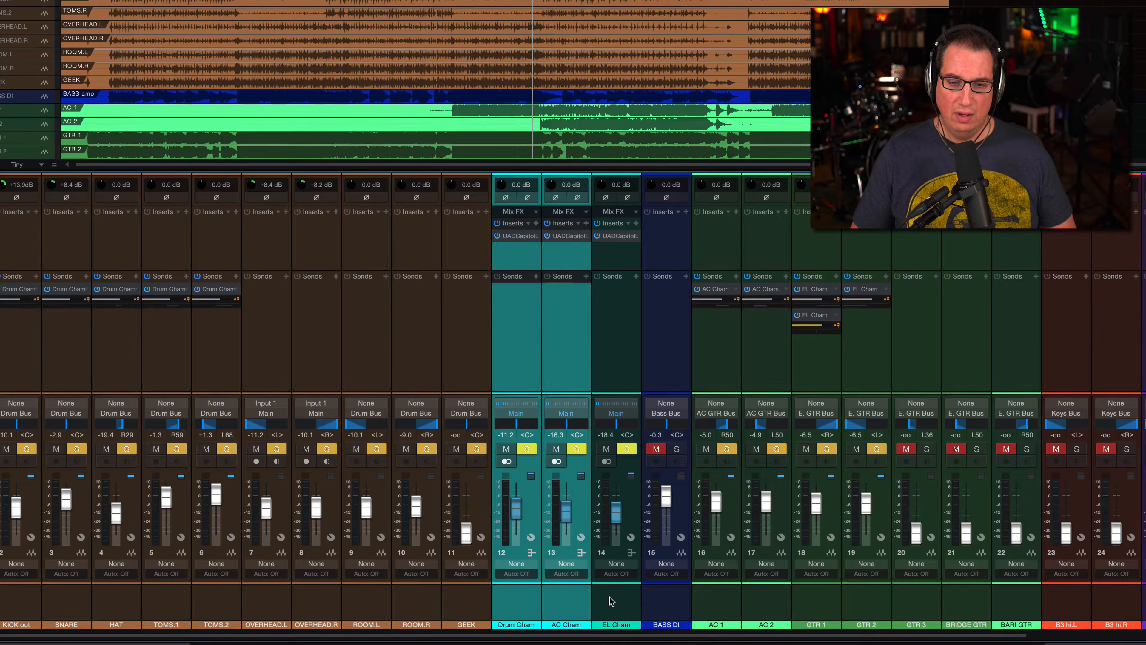
left_click(612, 601, "shift")
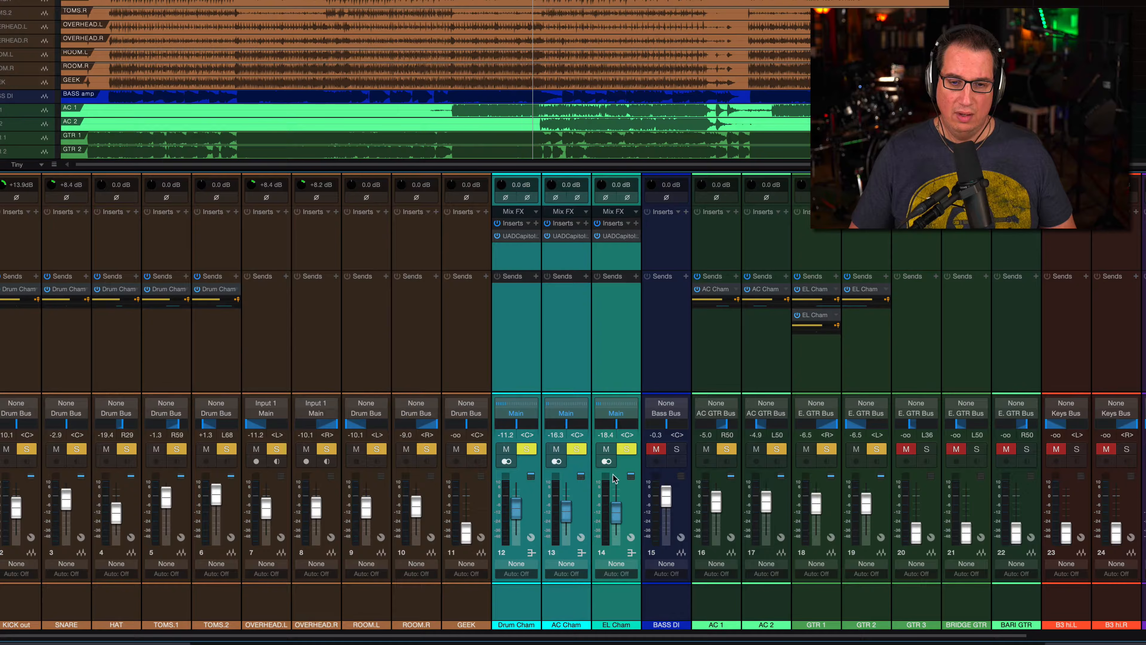
left_click(623, 449)
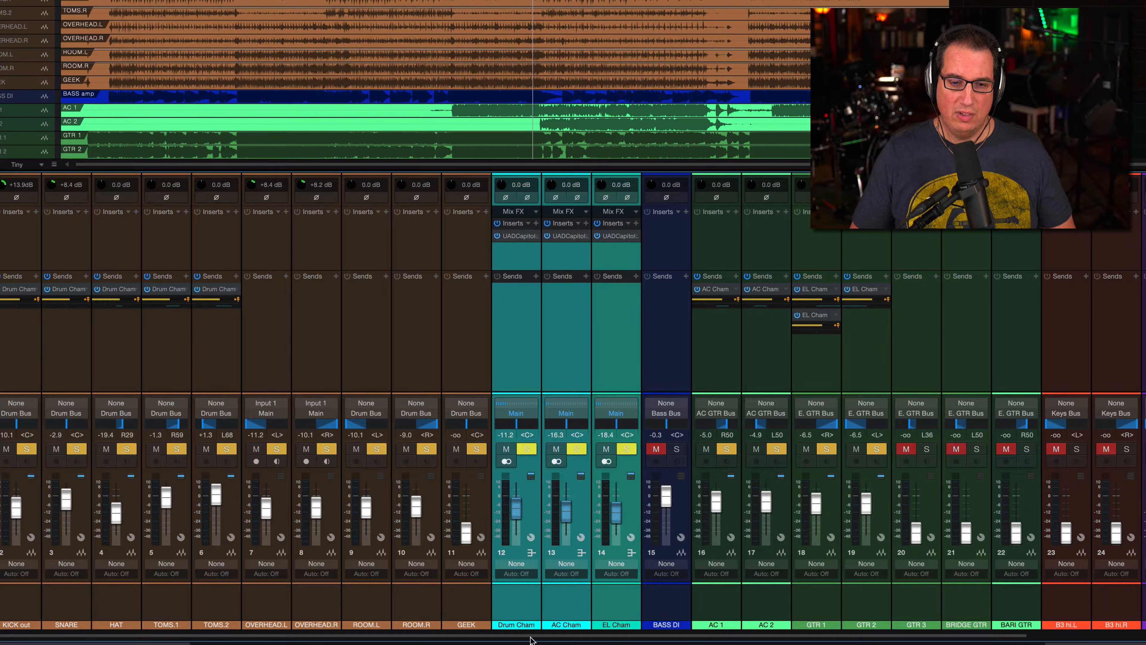
- Reselect the three chamber channels starting from EL Cham and toggle solo from the Drum Cham channel
left_click(518, 594)
left_click(617, 607)
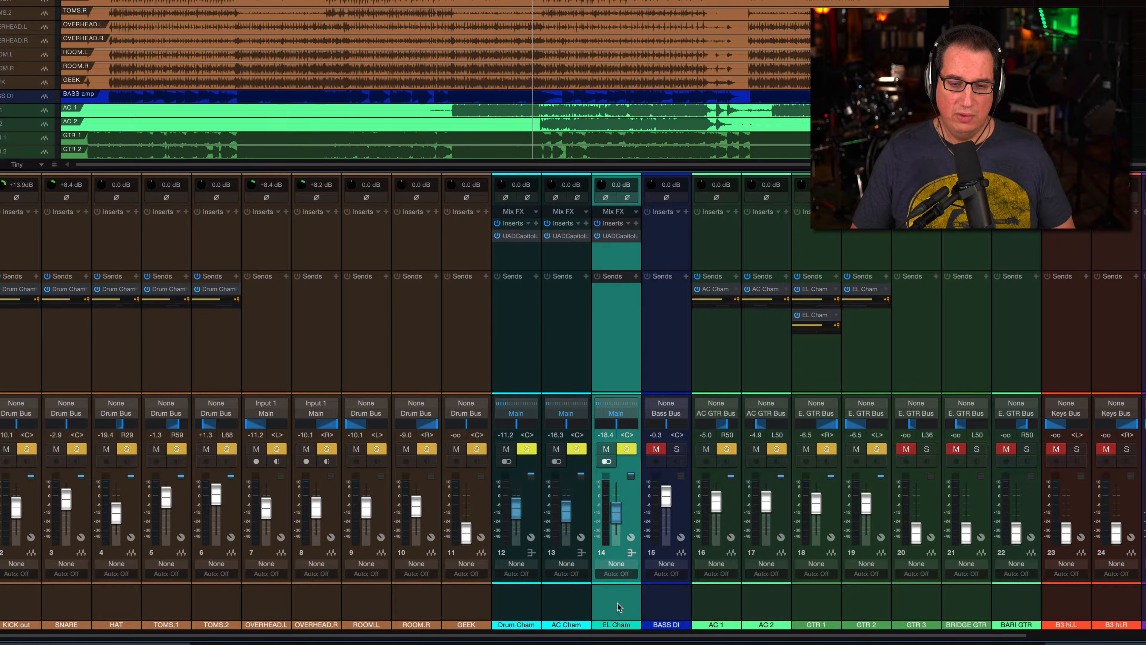
left_click(555, 604, "ctrl")
left_click(508, 596, "ctrl")
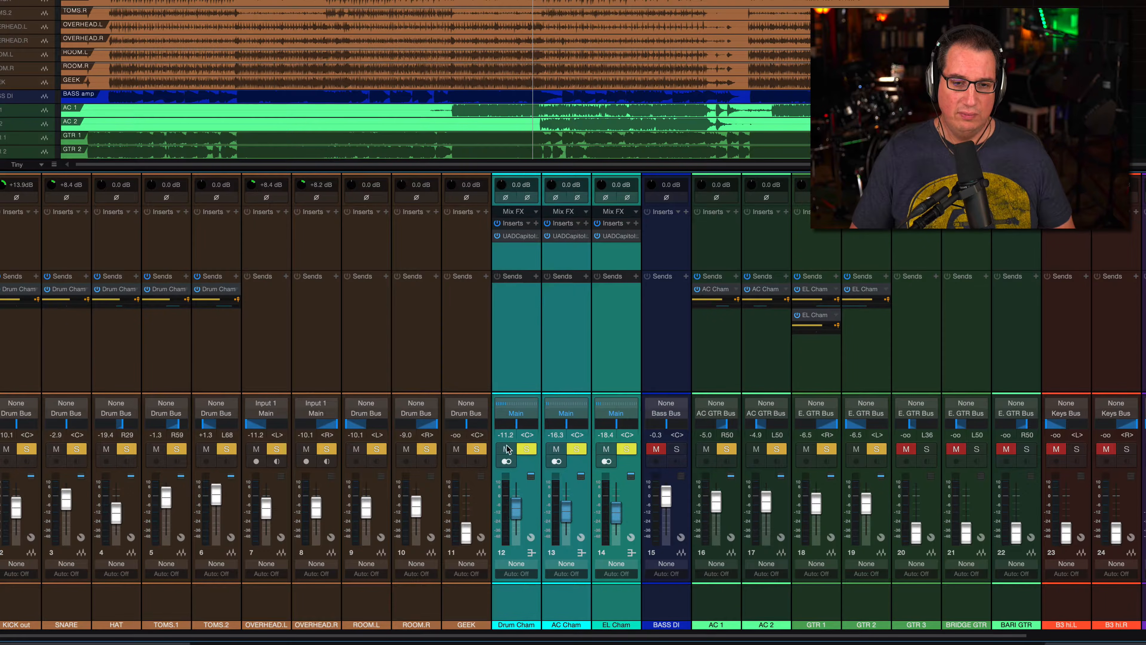
left_click(527, 448)
left_click(527, 448)
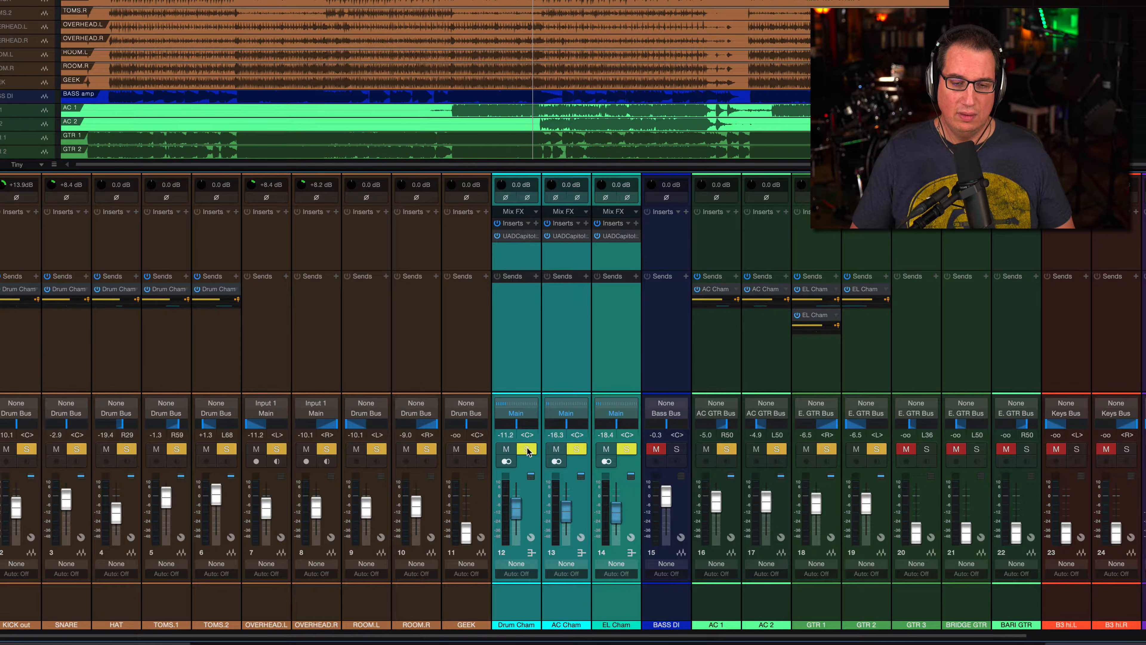
- Switch solo off and back on for the AC Cham and EL Cham channels individually
left_click(577, 448)
left_click(577, 448)
left_click(626, 449)
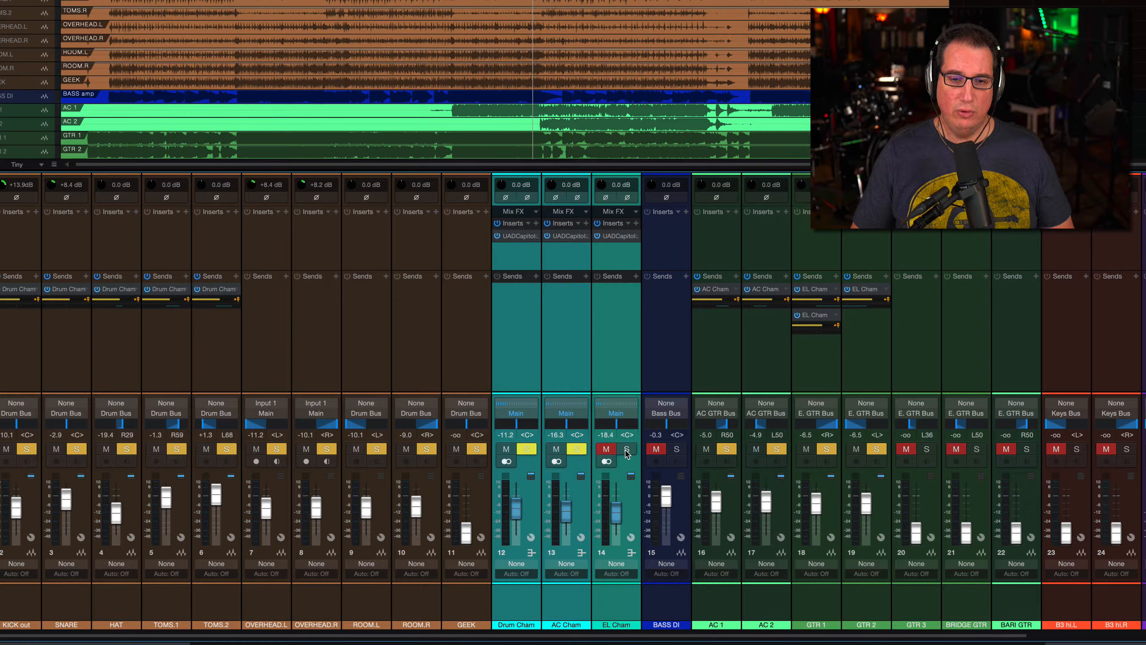
left_click(627, 450)
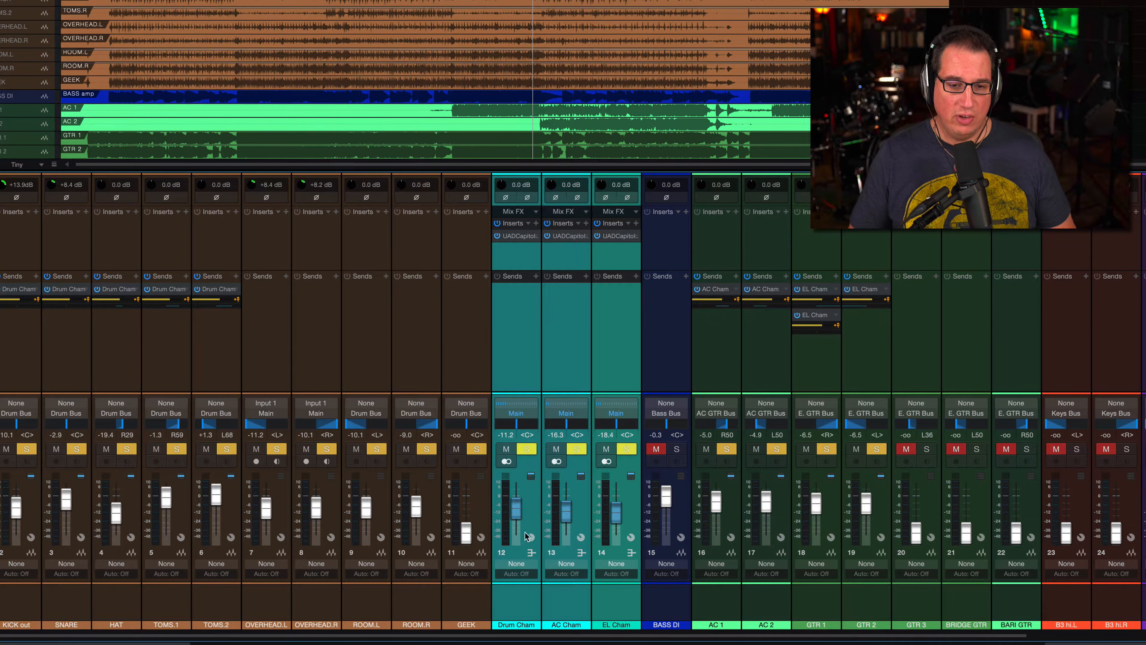
- Lower the Drum, AC and EL Cham faders together to -20.4, -25.6 and -27.6 dB and open Drum Cham's Capitol Chambers clear of those channels
left_click_drag(516, 512, 516, 518)
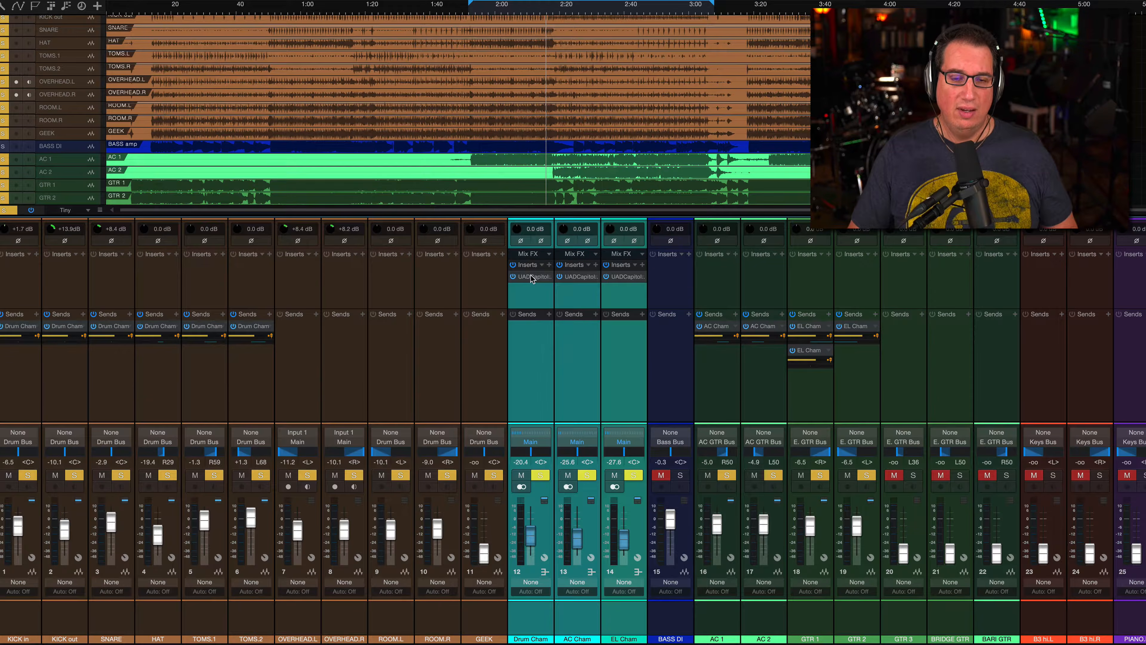
left_click(519, 236)
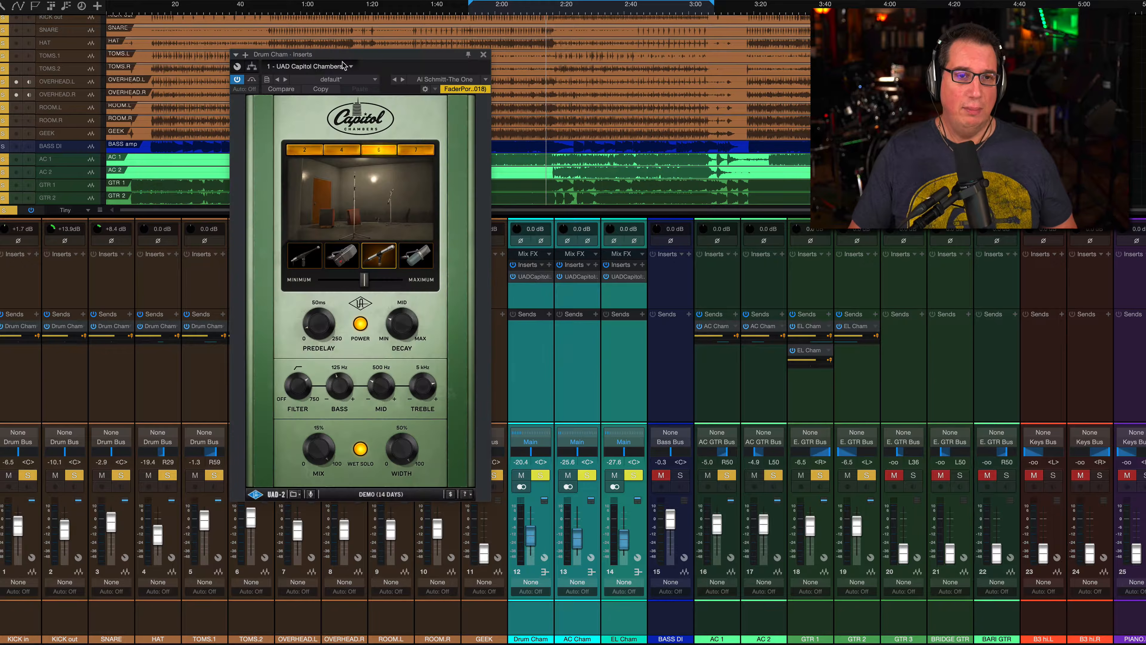
left_click_drag(343, 55, 288, 1)
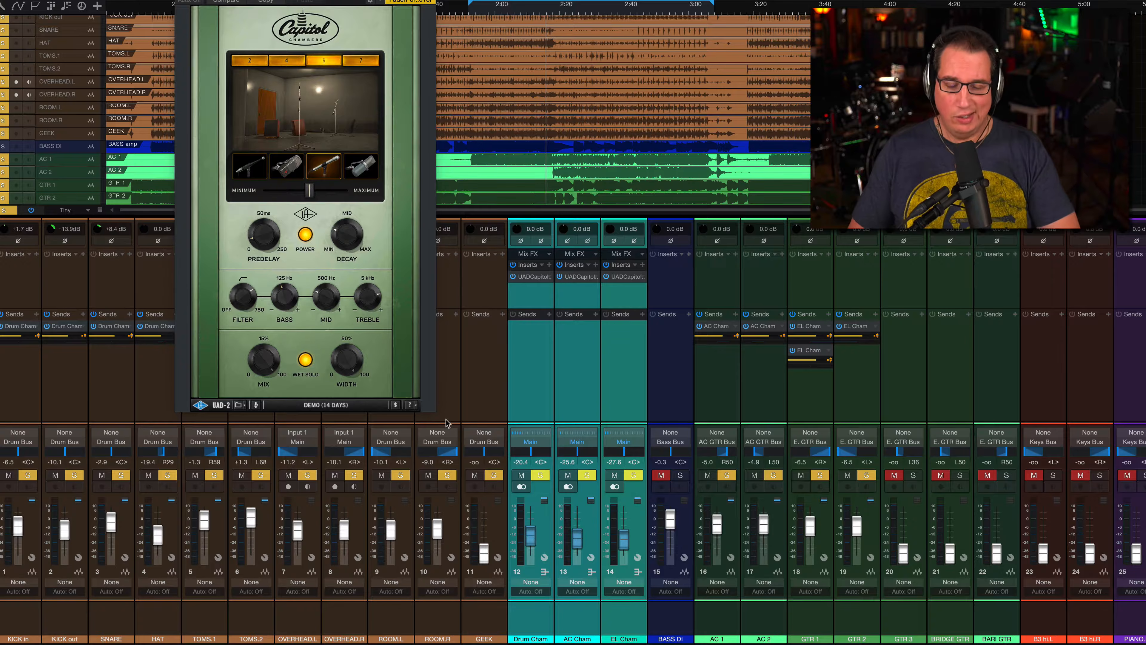
- Play the mix and compare it without and with reverb by unsoloing and re-soloing EL Cham, AC Cham and Drum Cham
key("space")
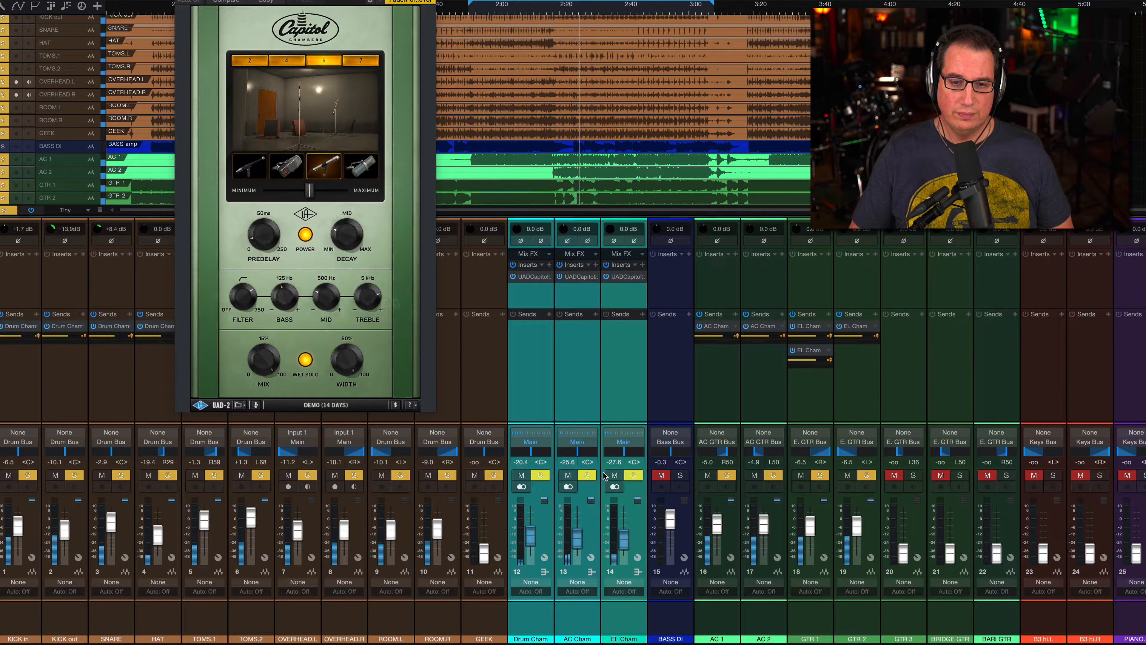
left_click(613, 476)
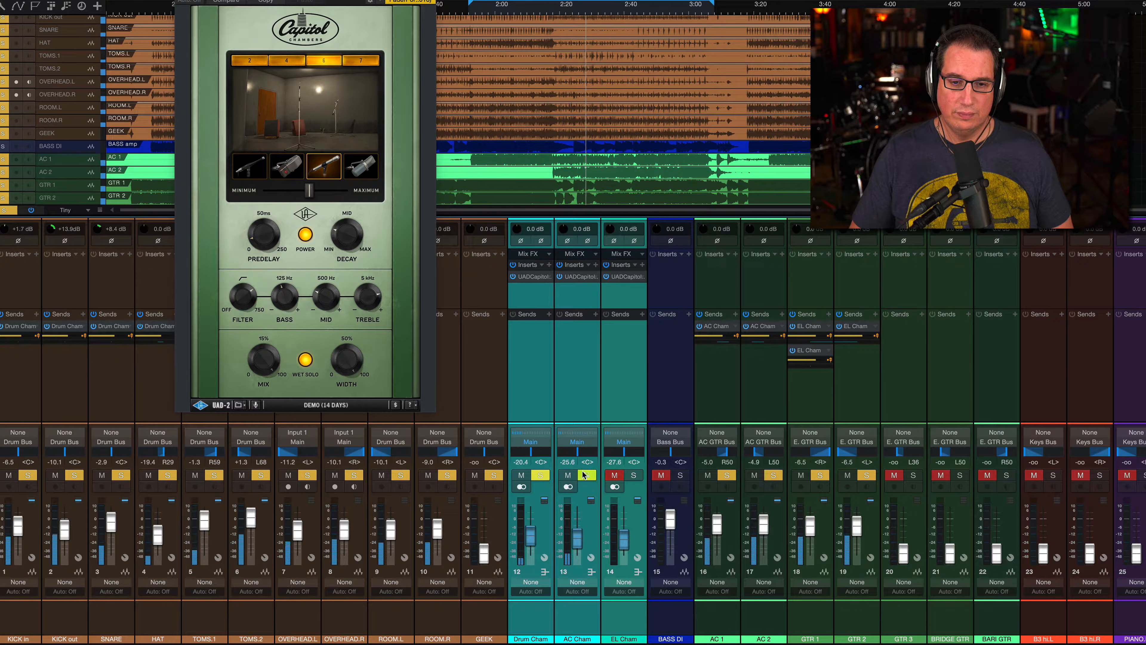
left_click(587, 475)
left_click(540, 475)
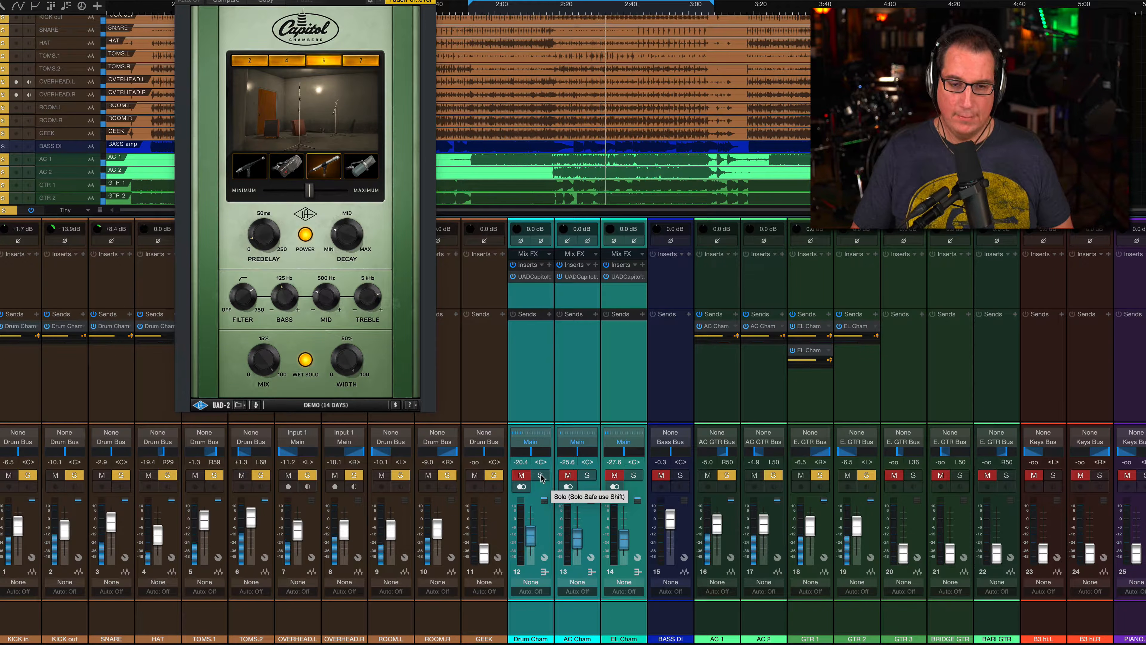
left_click(541, 478)
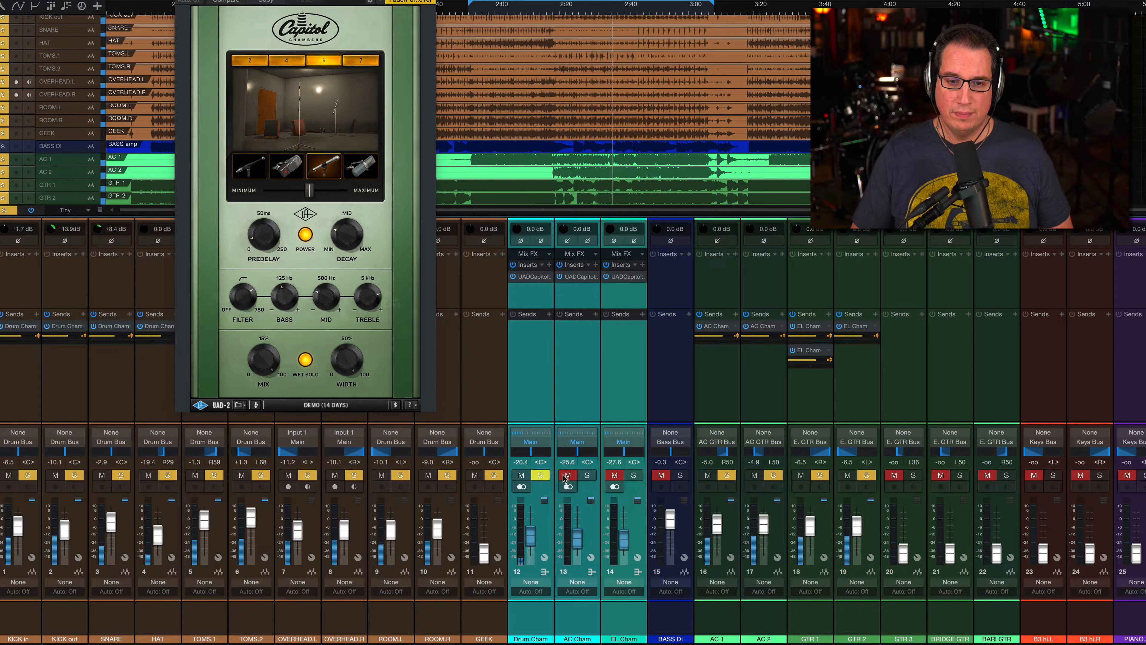
left_click(587, 478)
left_click(634, 480)
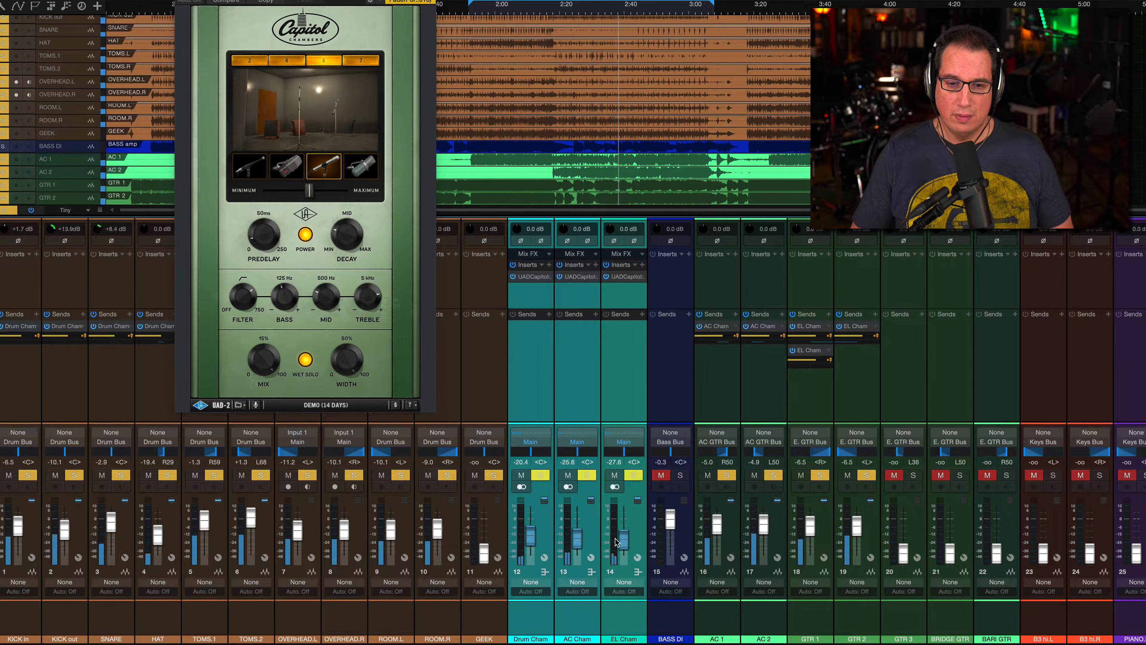
- Raise the Drum, AC and EL Cham faders together to -12.2, -17.3 and -19.4 dB and compare the mix with their solos off and on
left_click_drag(624, 542, 623, 536)
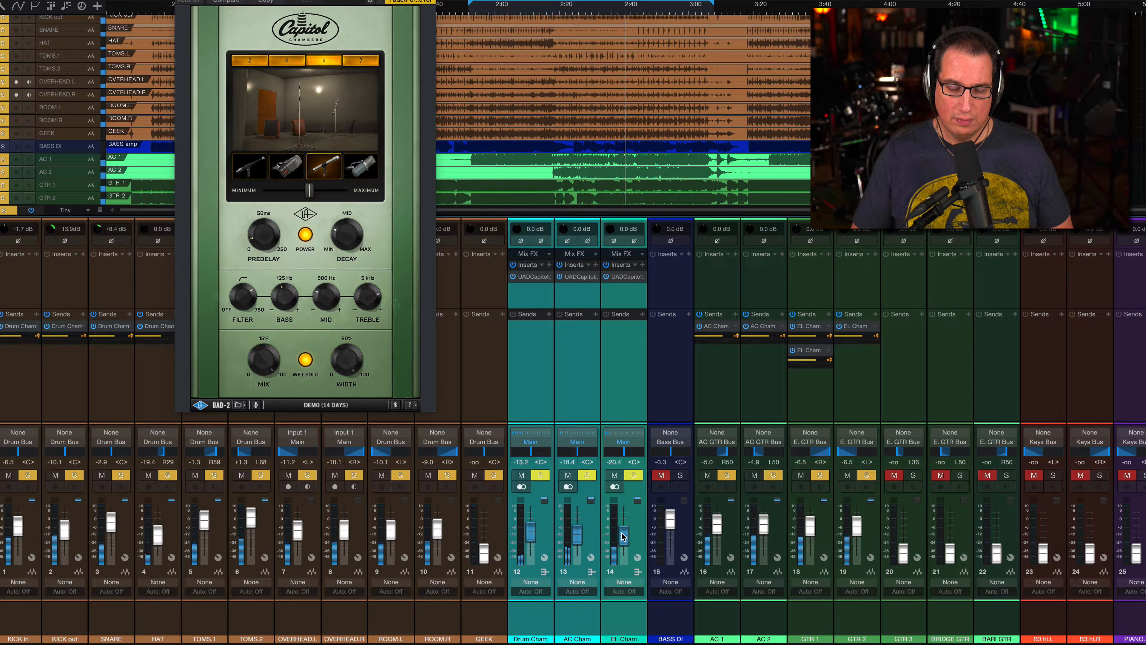
left_click(633, 476)
left_click(586, 476)
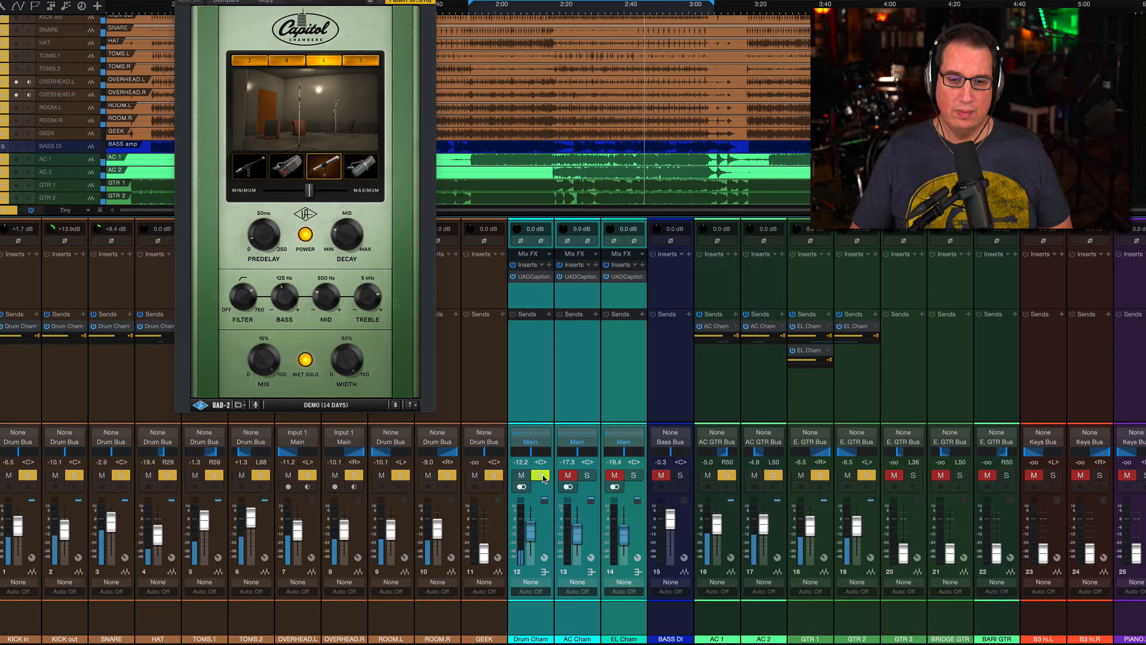
left_click(541, 476)
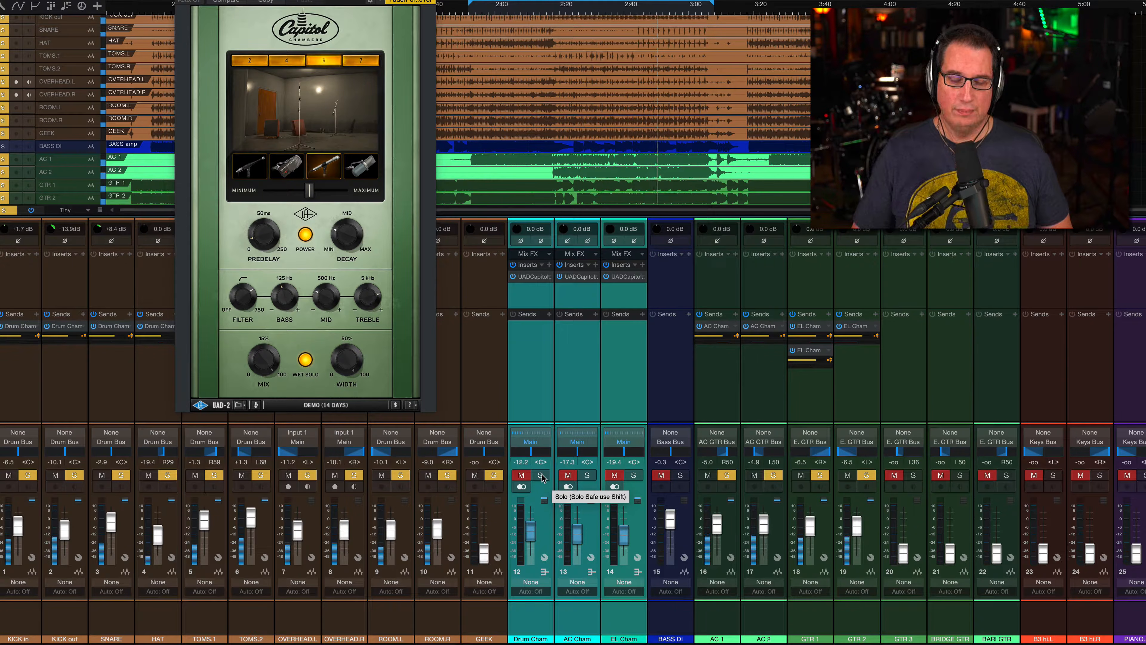
left_click(543, 476)
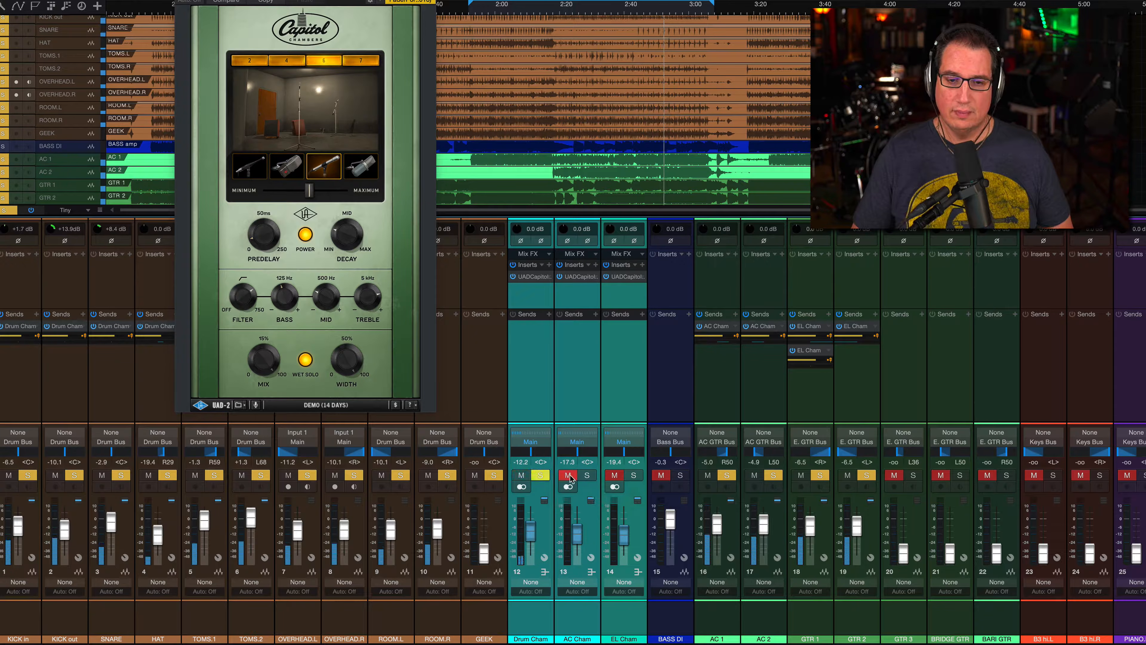
left_click(586, 475)
left_click(634, 476)
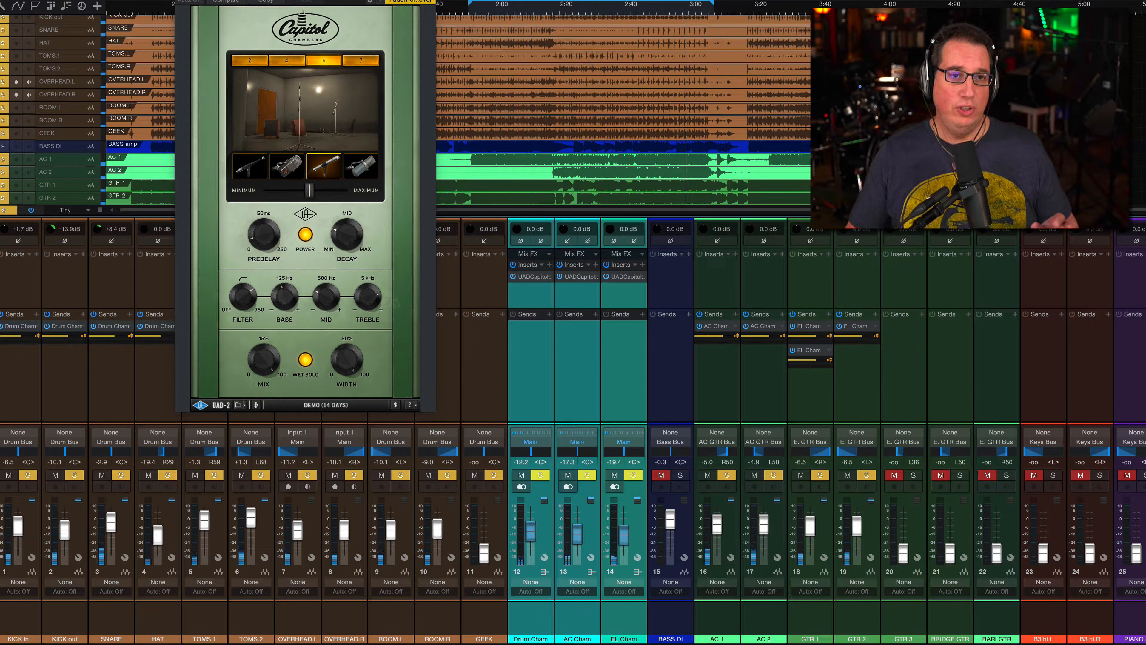
- Move the Capitol Chambers window so its title bar and preset controls are fully visible
left_click_drag(316, 1, 330, 23)
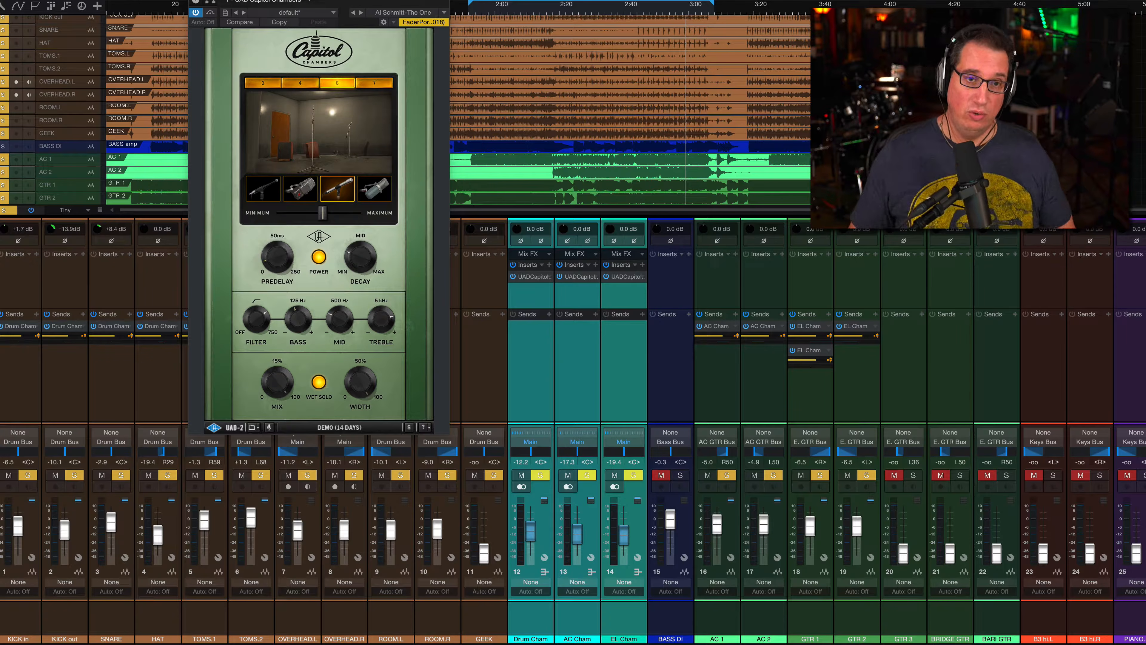
left_click_drag(348, 1, 369, 28)
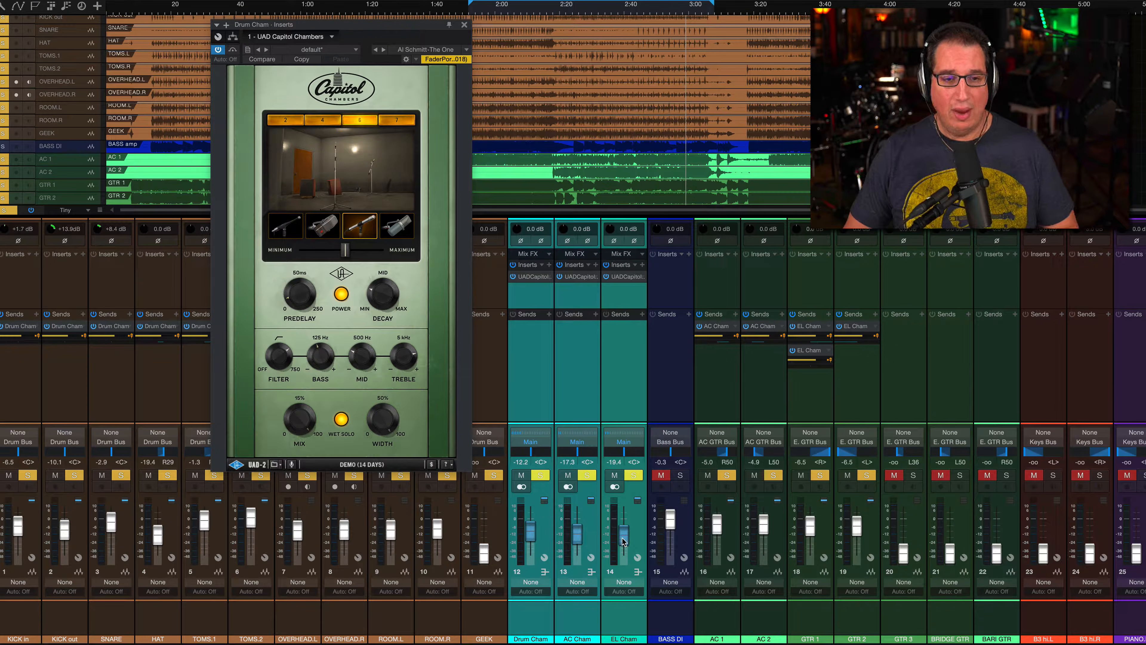
- Resume playback and sweep the linked chamber faders up and fully down, settling Drum, AC and EL Cham at -10.1, -15.3 and -17.3 dB
key("space")
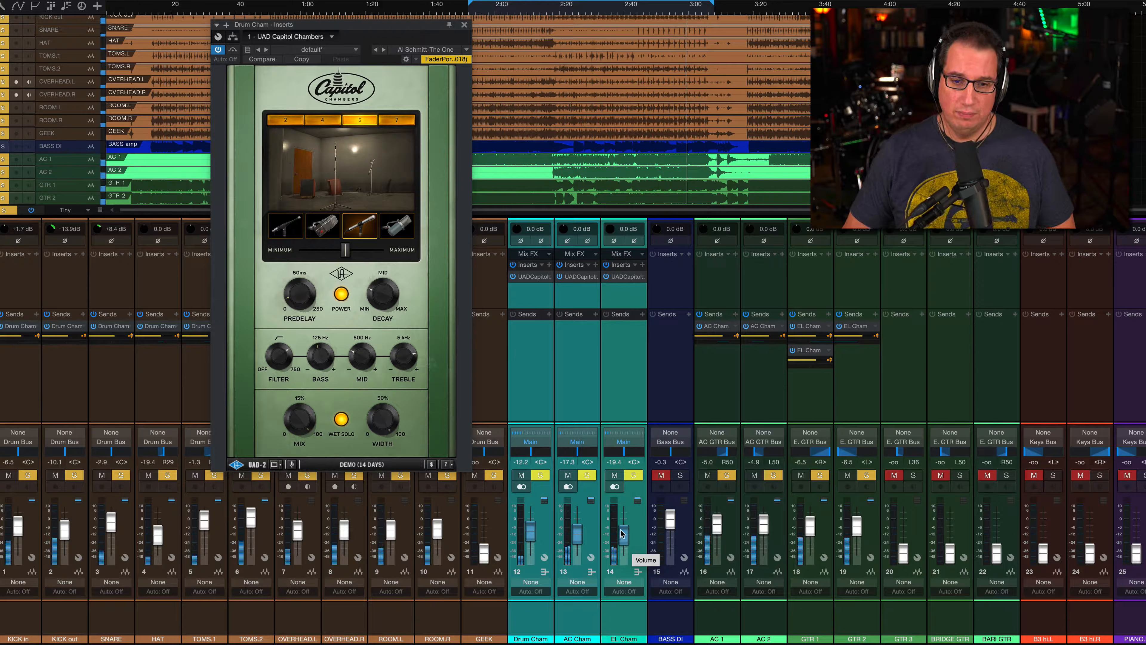
scroll(621, 535, "up", 5)
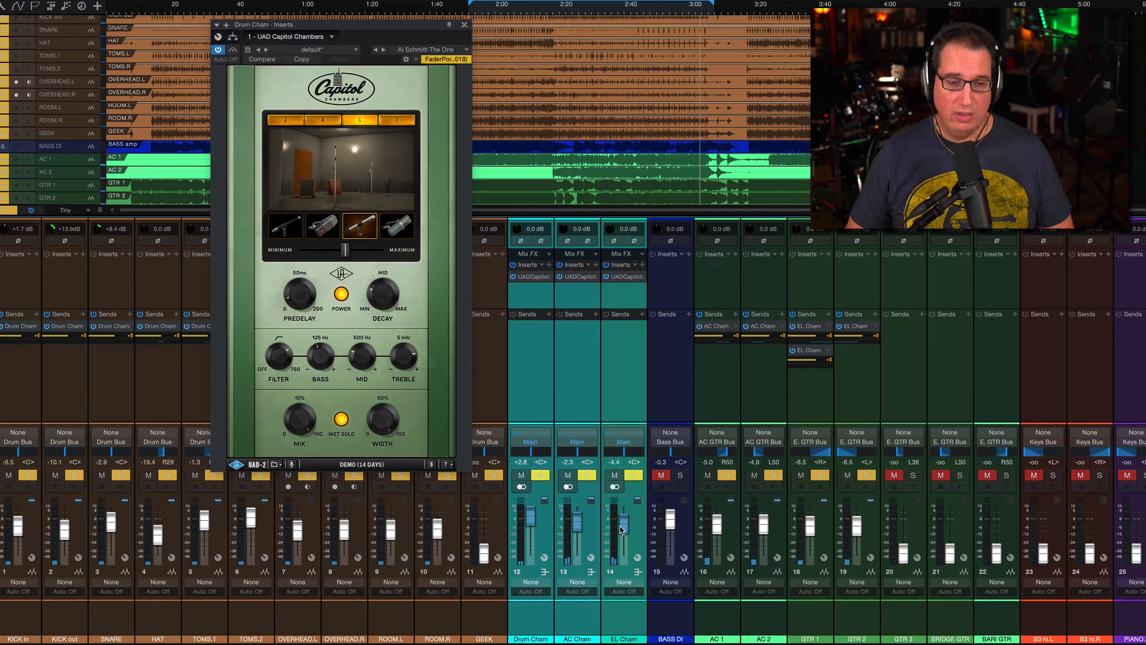
left_click_drag(621, 532, 622, 560)
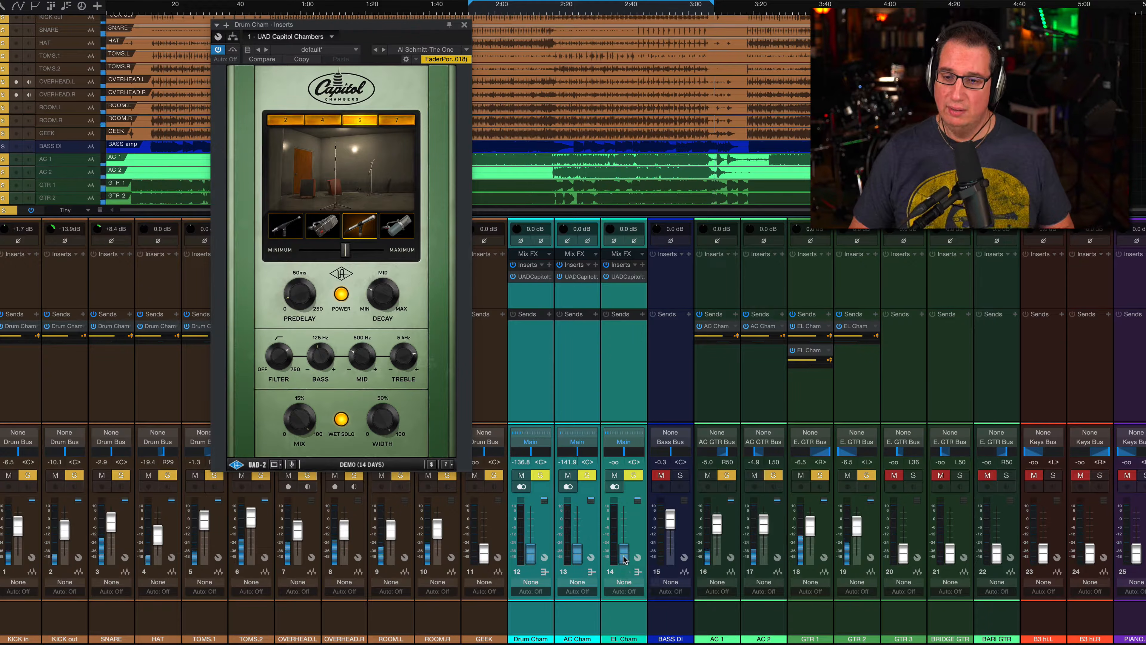
left_click_drag(624, 559, 623, 539)
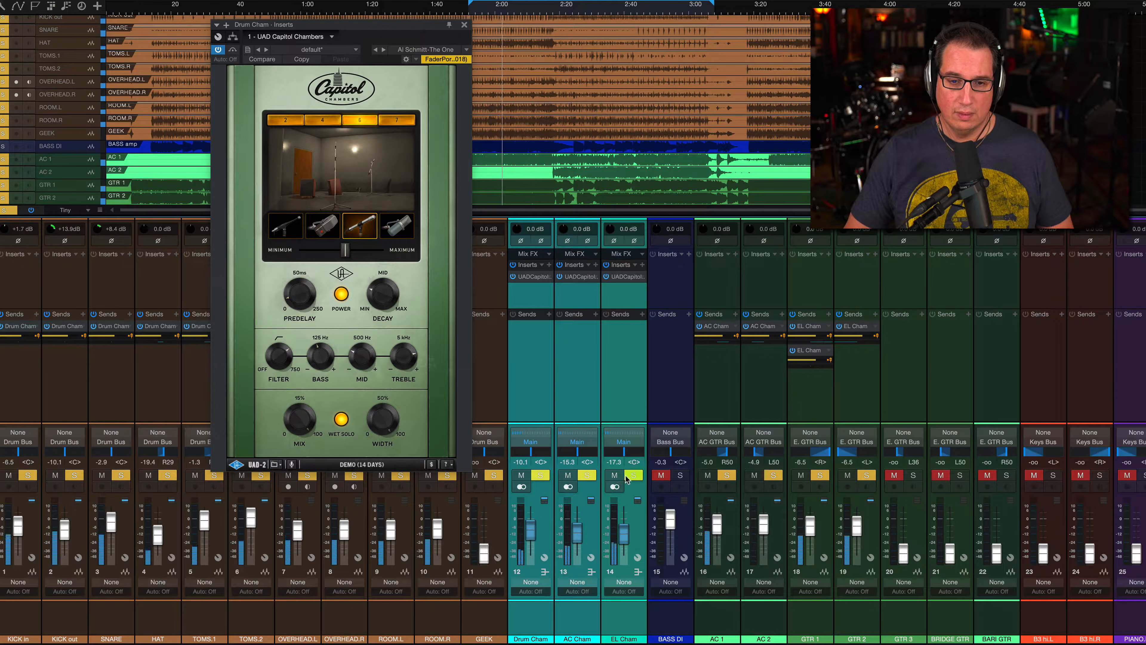
- Compare the playing mix dry and with chambers at the new levels by switching the three Cham solos off and back on
left_click(634, 475)
left_click(587, 475)
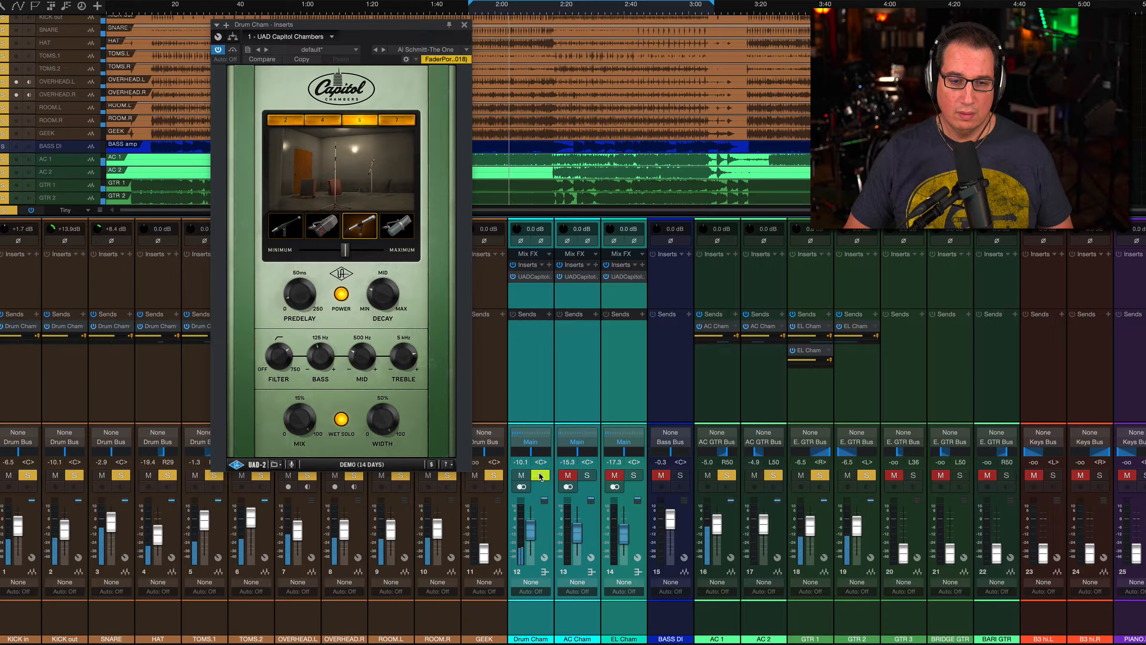
left_click(539, 476)
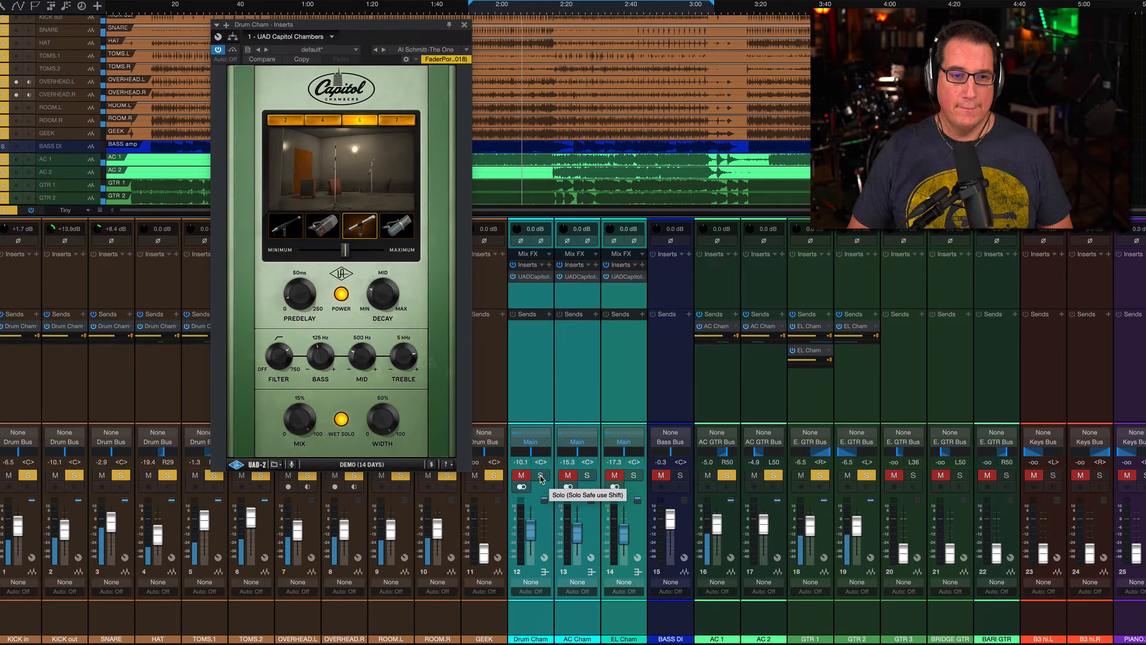
left_click(541, 476)
left_click(586, 476)
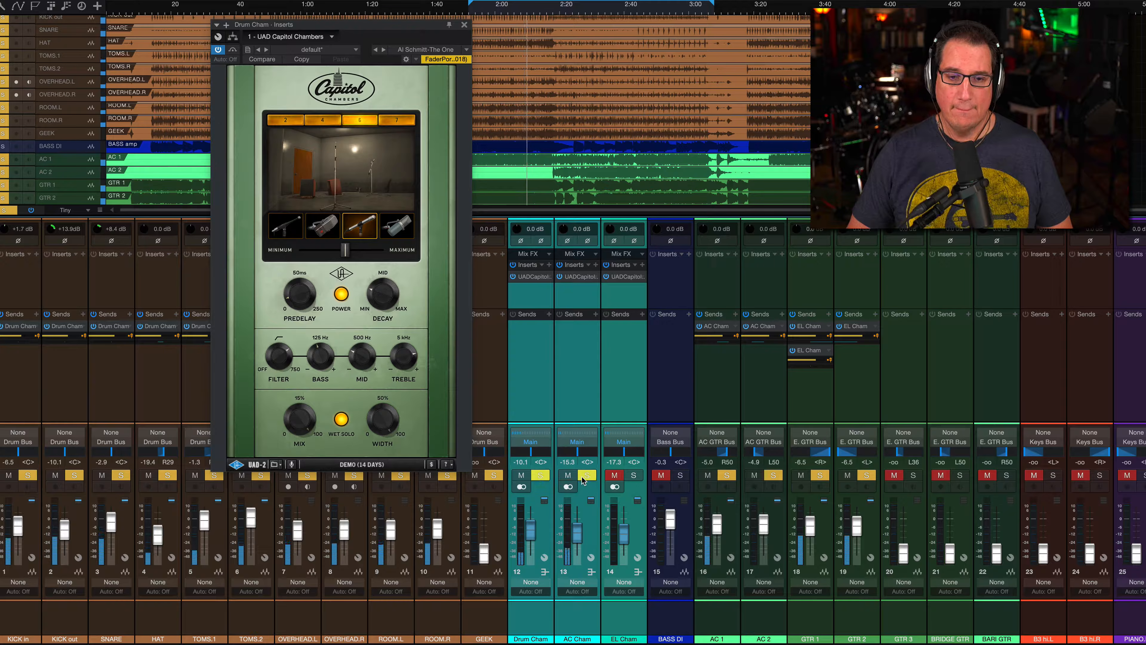
left_click(633, 478)
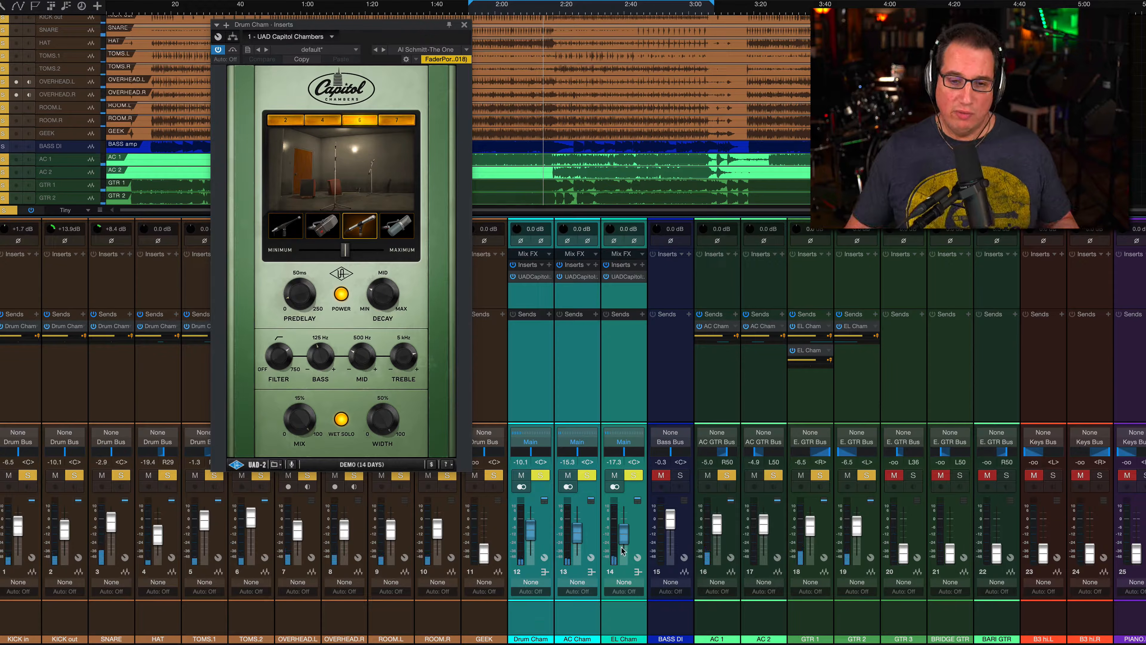
- Lower the Drum, AC and EL Cham faders together to -14.2, -19.4 and -21.4 dB and reposition the Capitol Chambers window
left_click_drag(621, 538, 624, 542)
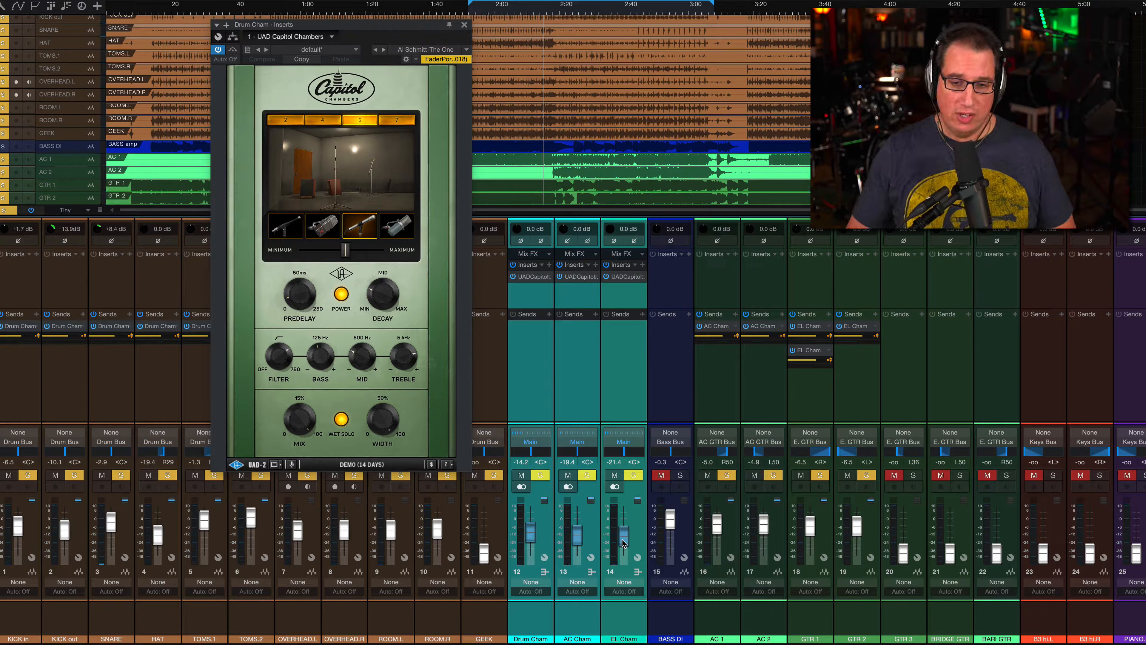
left_click_drag(361, 26, 396, 58)
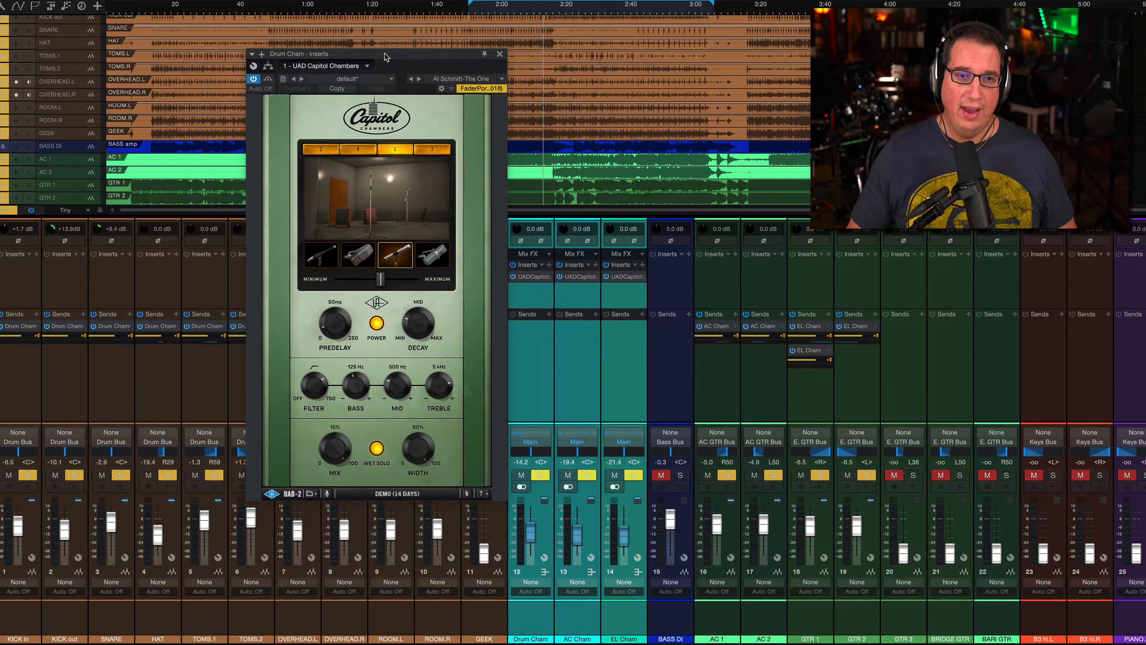
left_click_drag(386, 56, 386, 45)
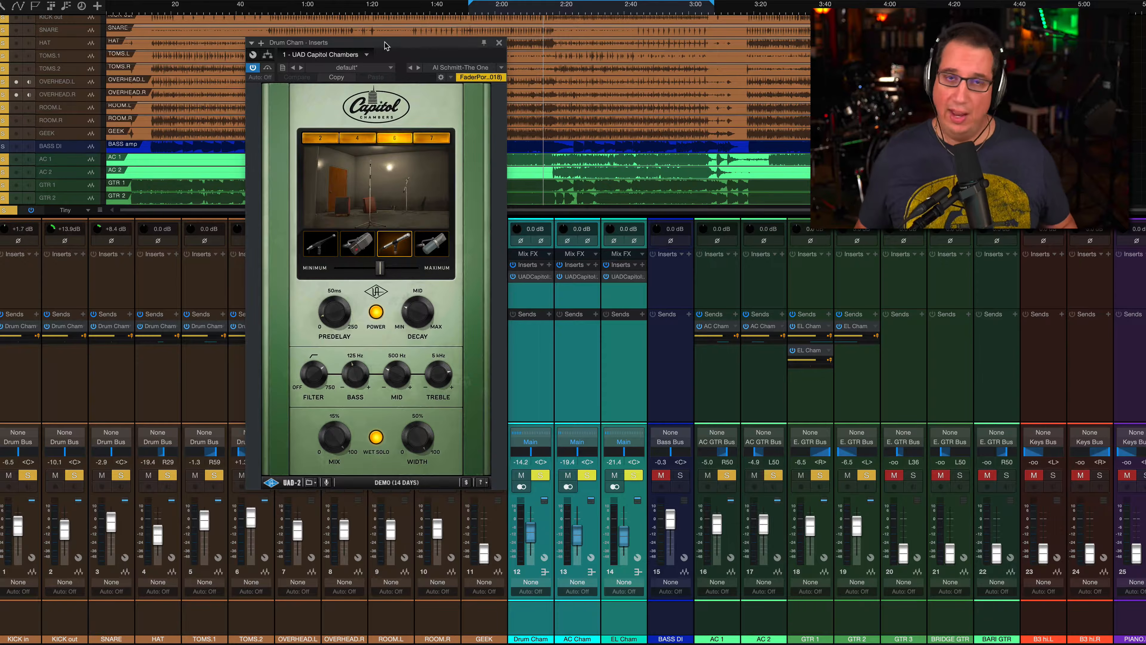